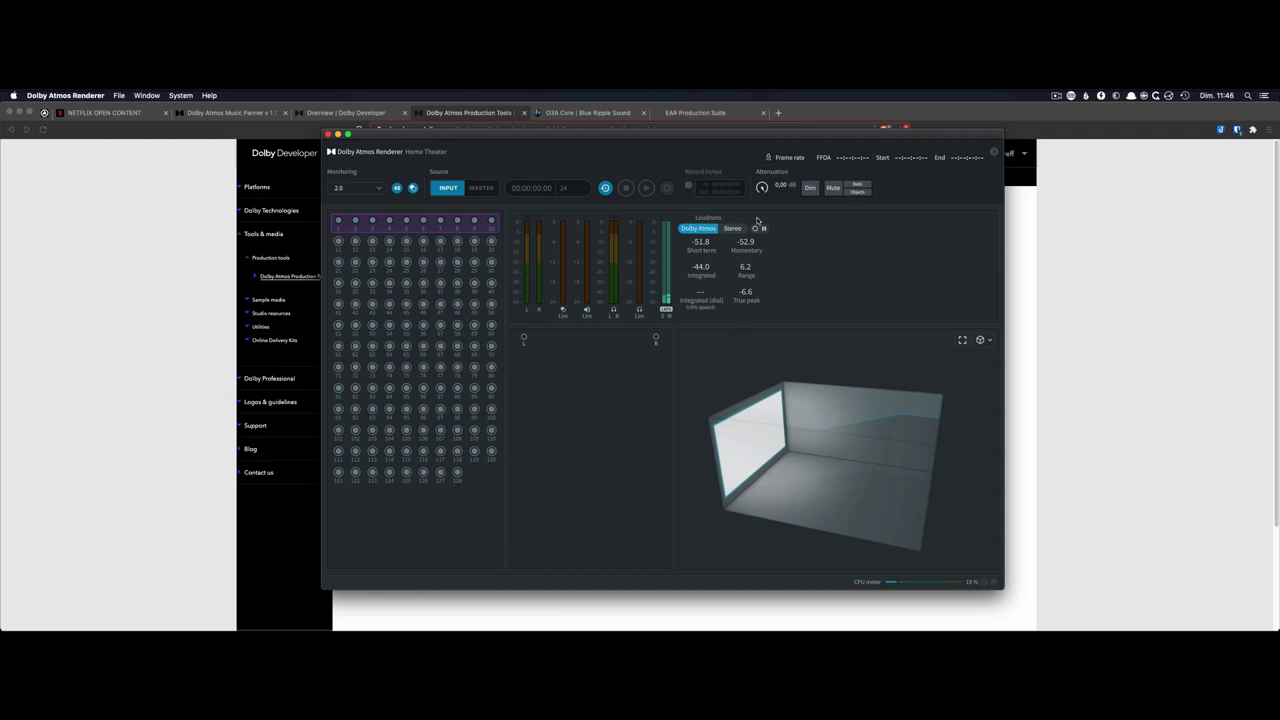
Reset all loudness readings with the icon beside the Dolby Atmos/Stereo toggle
{"action": "left_click", "coordinate": [755, 228]}
{"action": "key", "text": "super+Tab"}
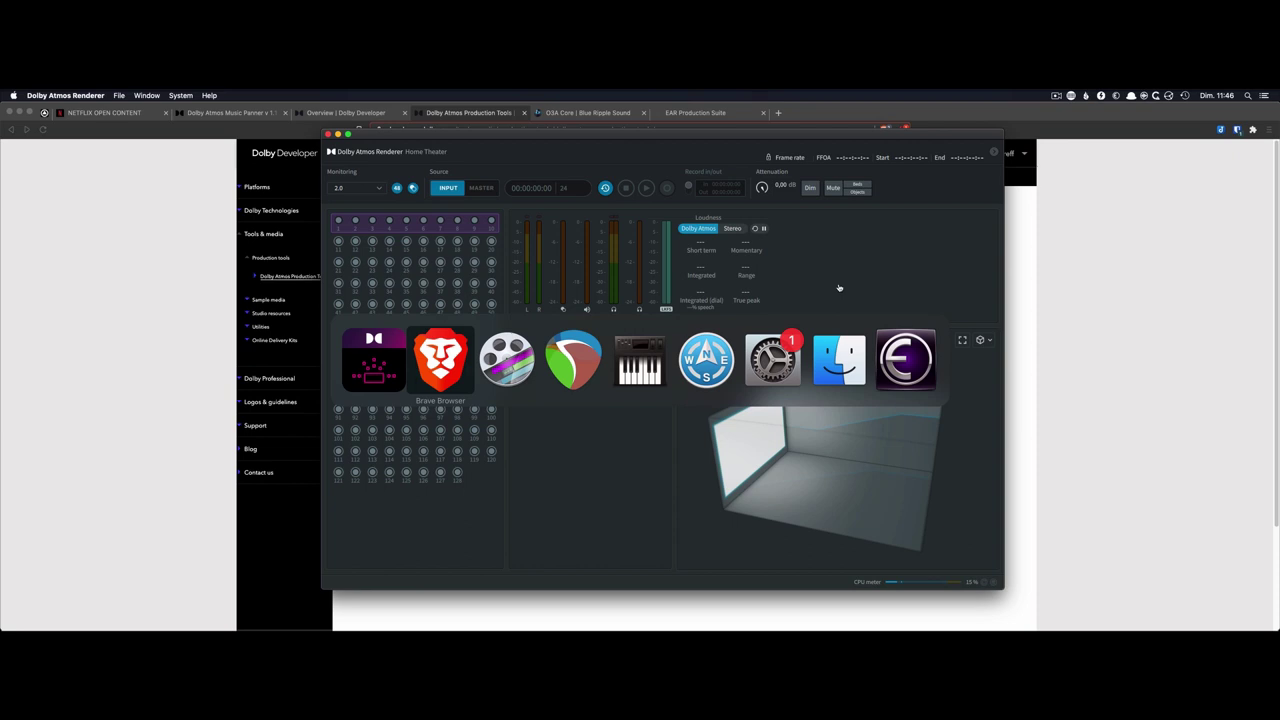
{"action": "key", "text": "super+shift+Tab"}
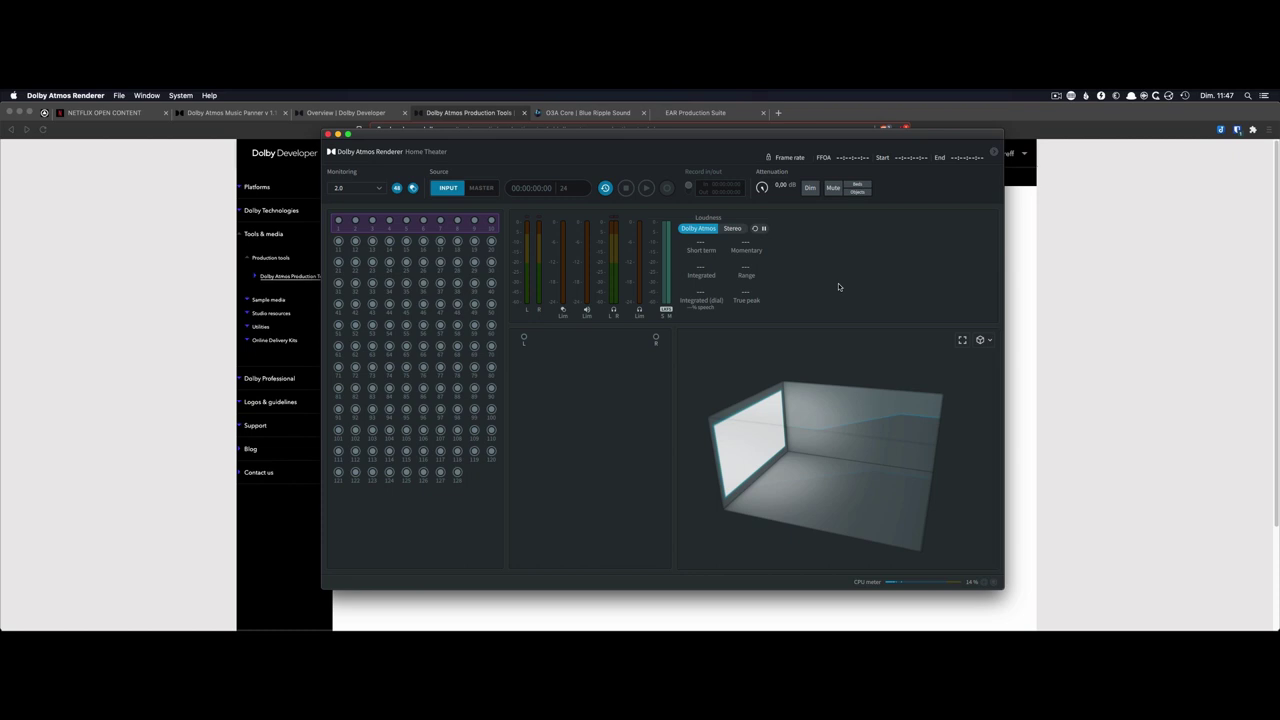
Switch to the Netflix Open Content tab and browse the Sol Levante and Nocturne listings
{"action": "left_click", "coordinate": [122, 113]}
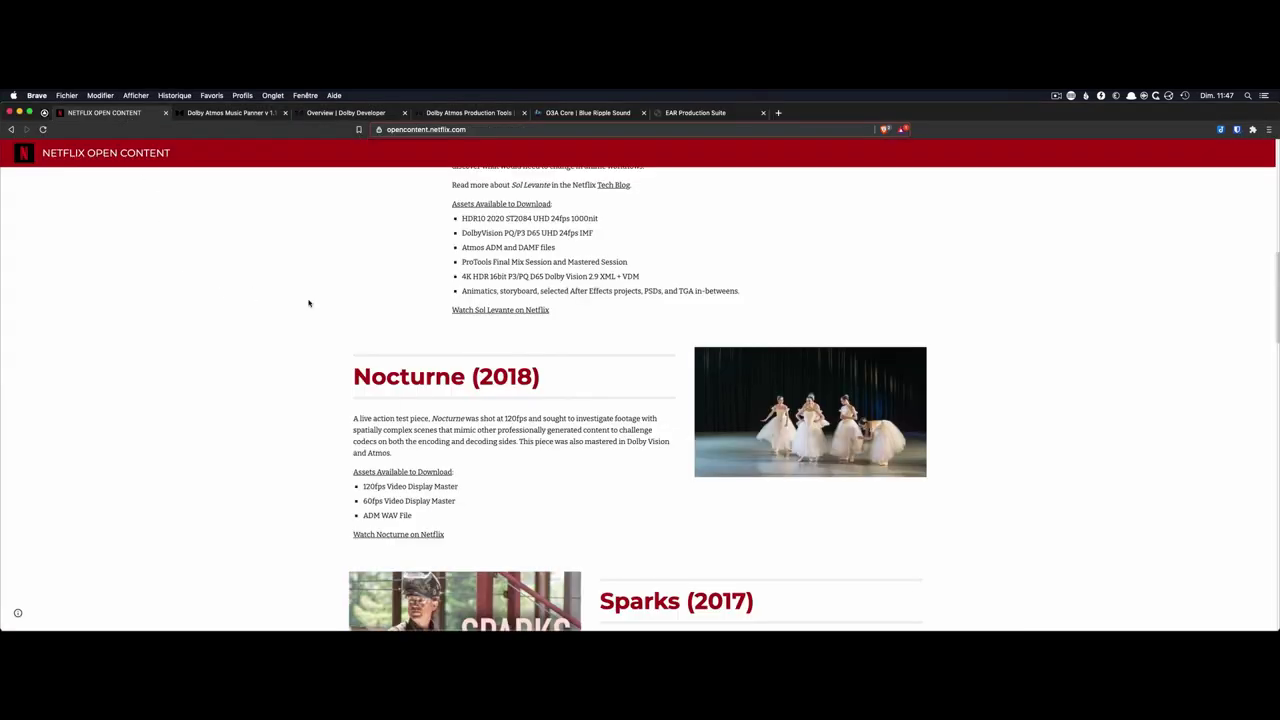
{"action": "scroll", "coordinate": [379, 311], "scroll_direction": "up", "scroll_amount": 5}
{"action": "scroll", "coordinate": [379, 311], "scroll_direction": "down", "scroll_amount": 5}
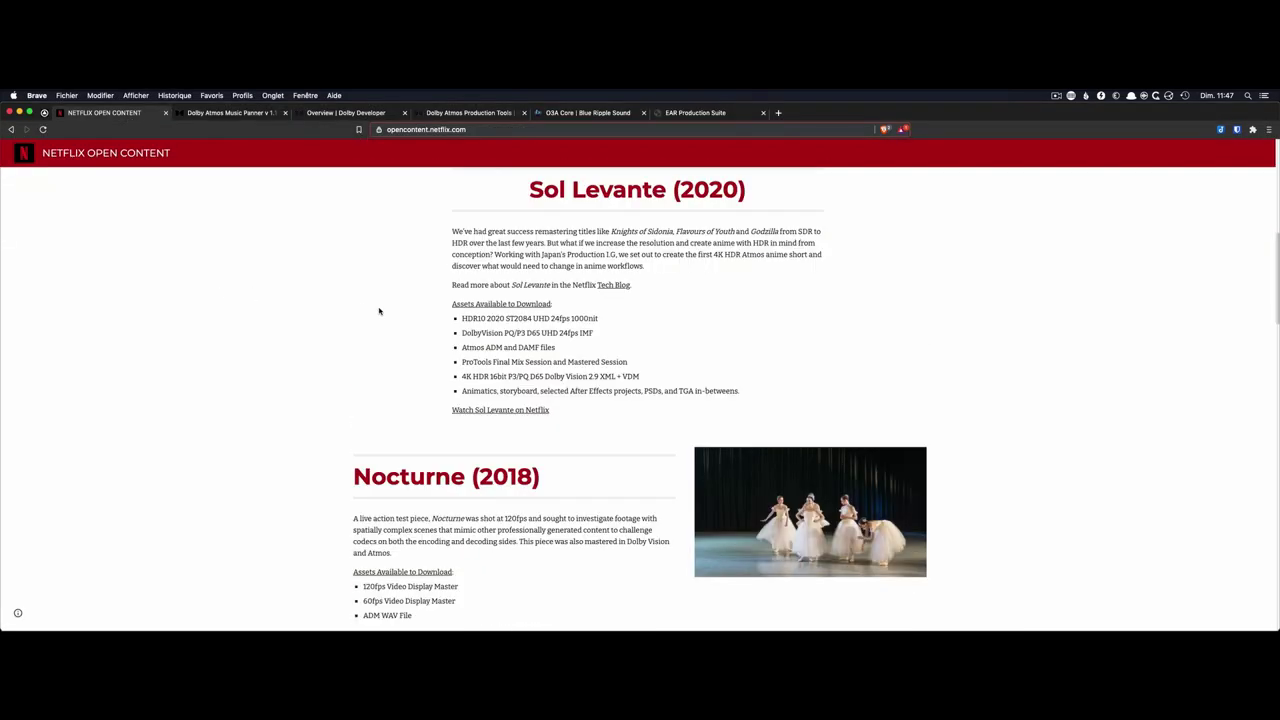
{"action": "scroll", "coordinate": [379, 311], "scroll_direction": "down", "scroll_amount": 2}
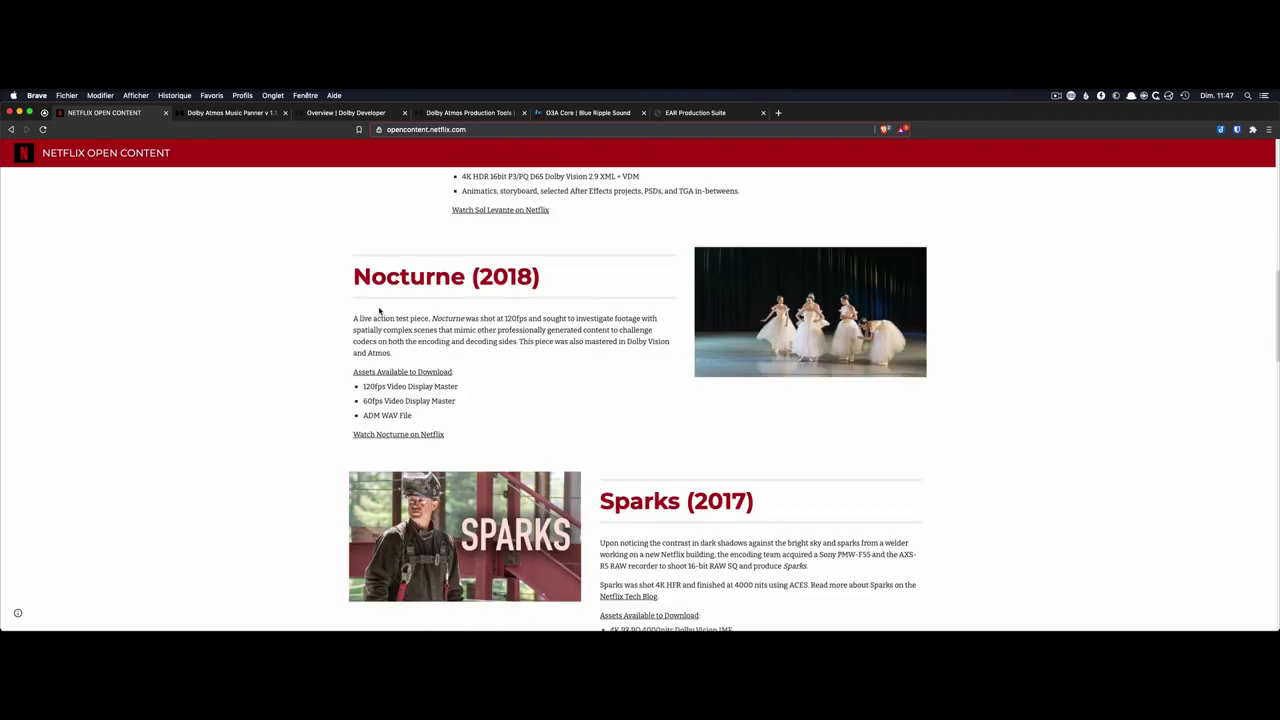
{"action": "scroll", "coordinate": [379, 311], "scroll_direction": "up", "scroll_amount": 15}
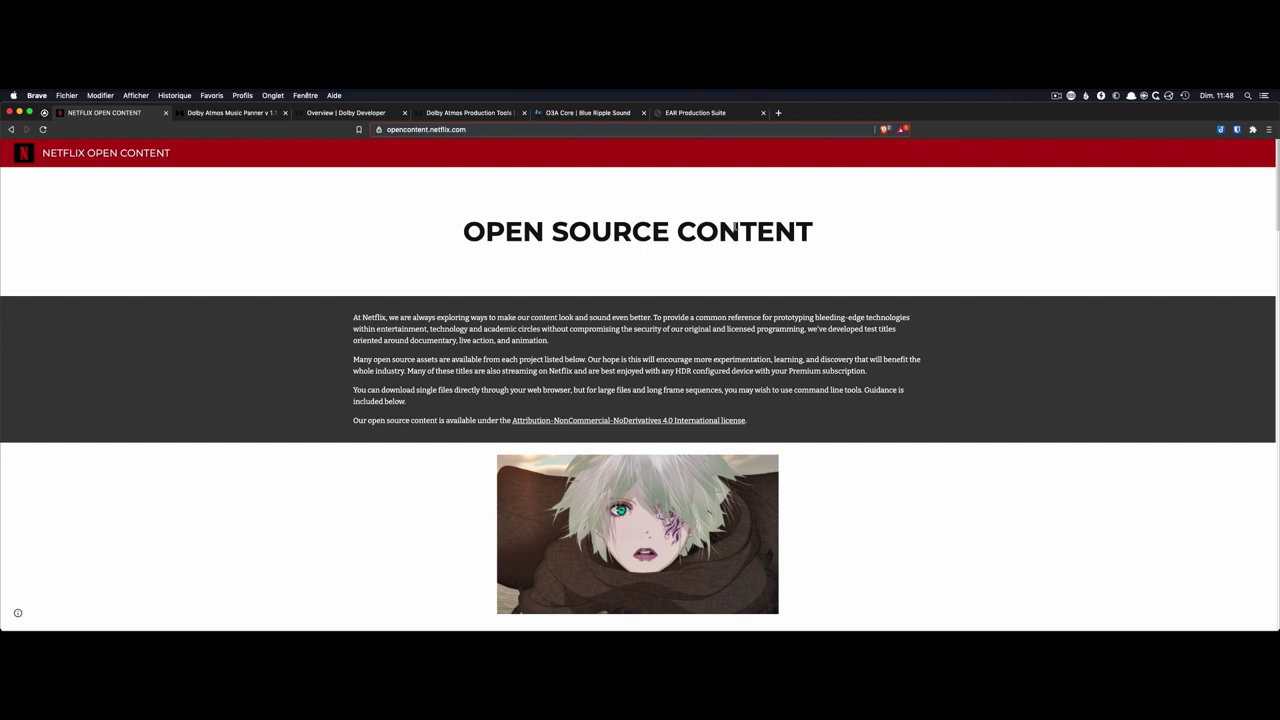
Switch to the 'Dolby Atmos Production Tools' browser tab
{"action": "left_click", "coordinate": [491, 114]}
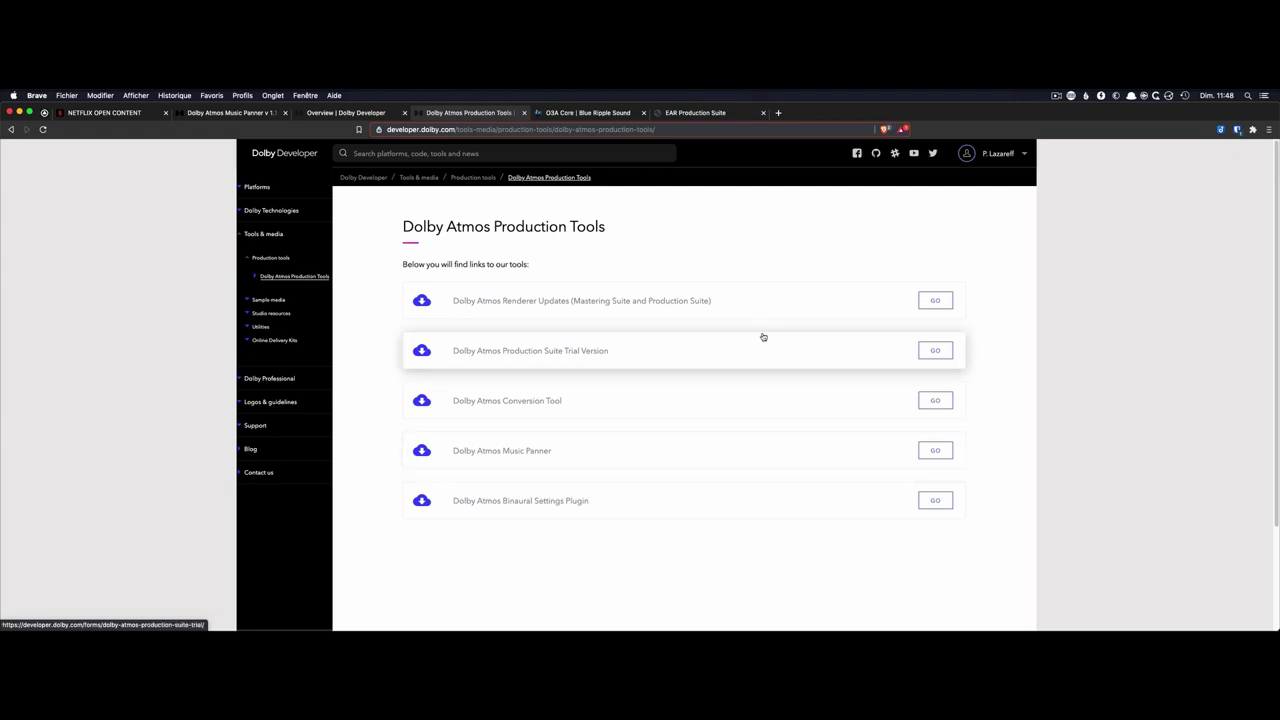
Return to Dolby Atmos Renderer and open Preferences to its Driver settings
{"action": "key", "text": "super+Tab"}
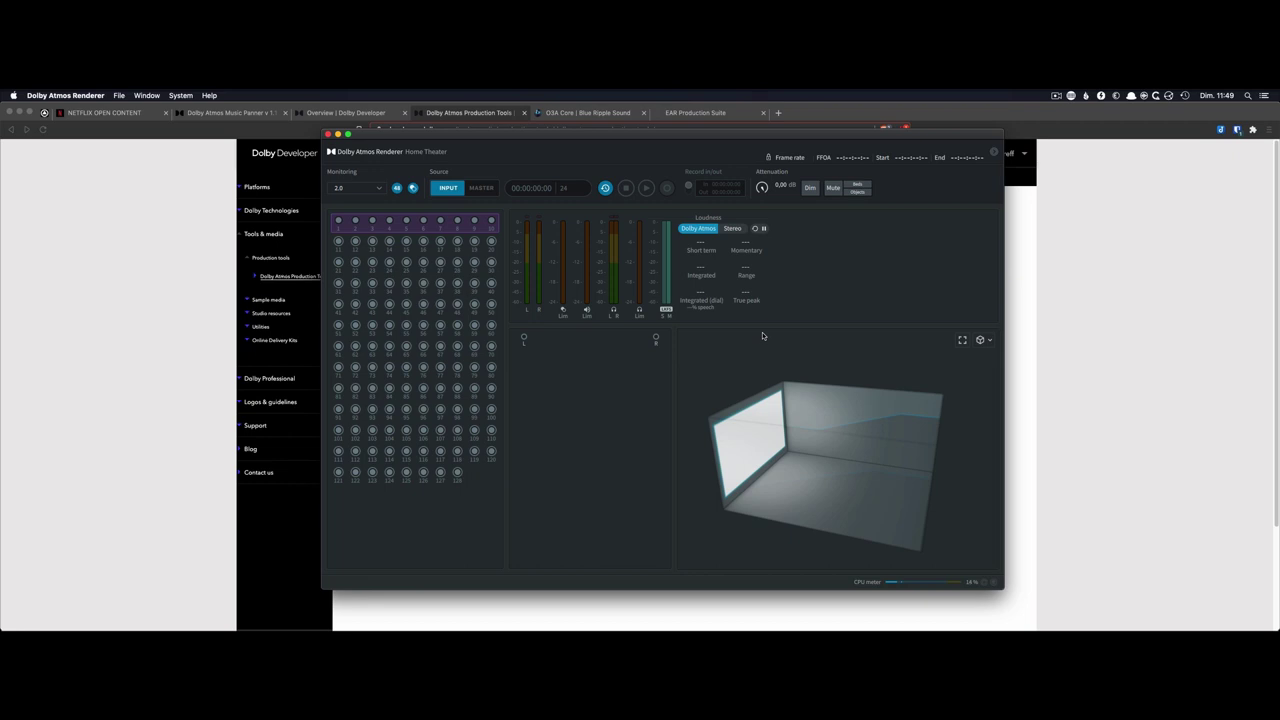
{"action": "left_click", "coordinate": [71, 95]}
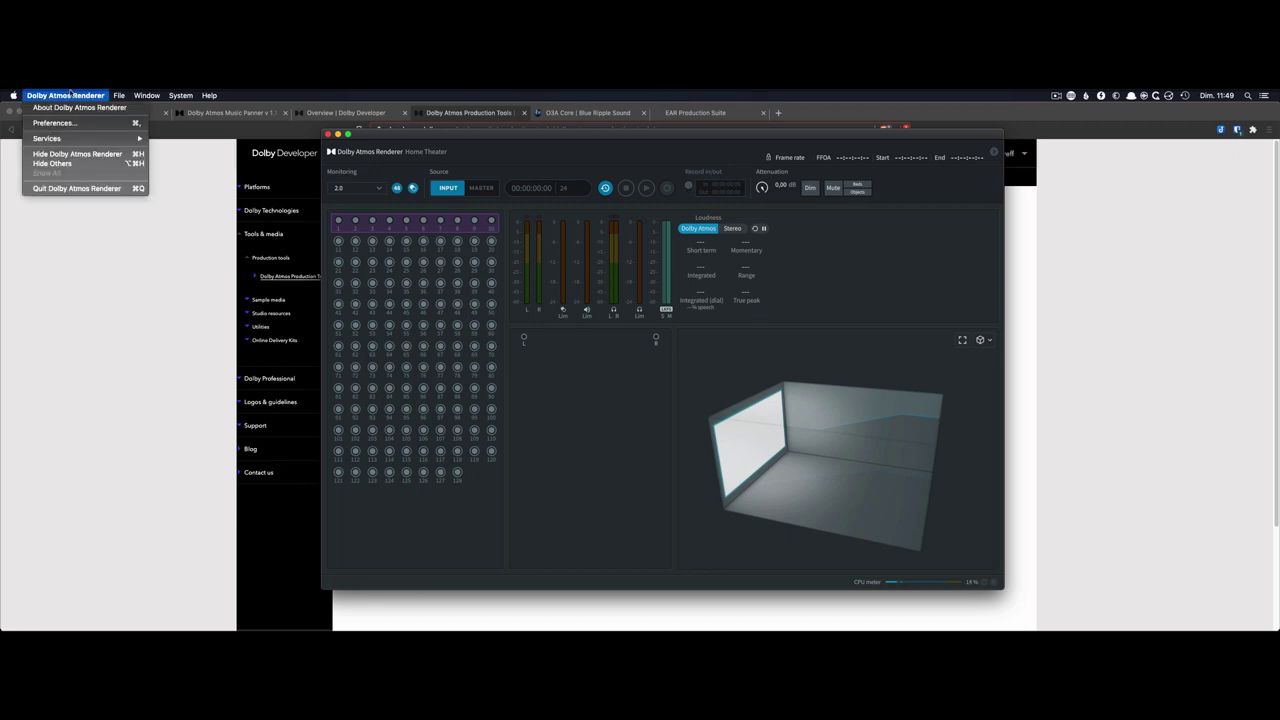
{"action": "left_click", "coordinate": [90, 124]}
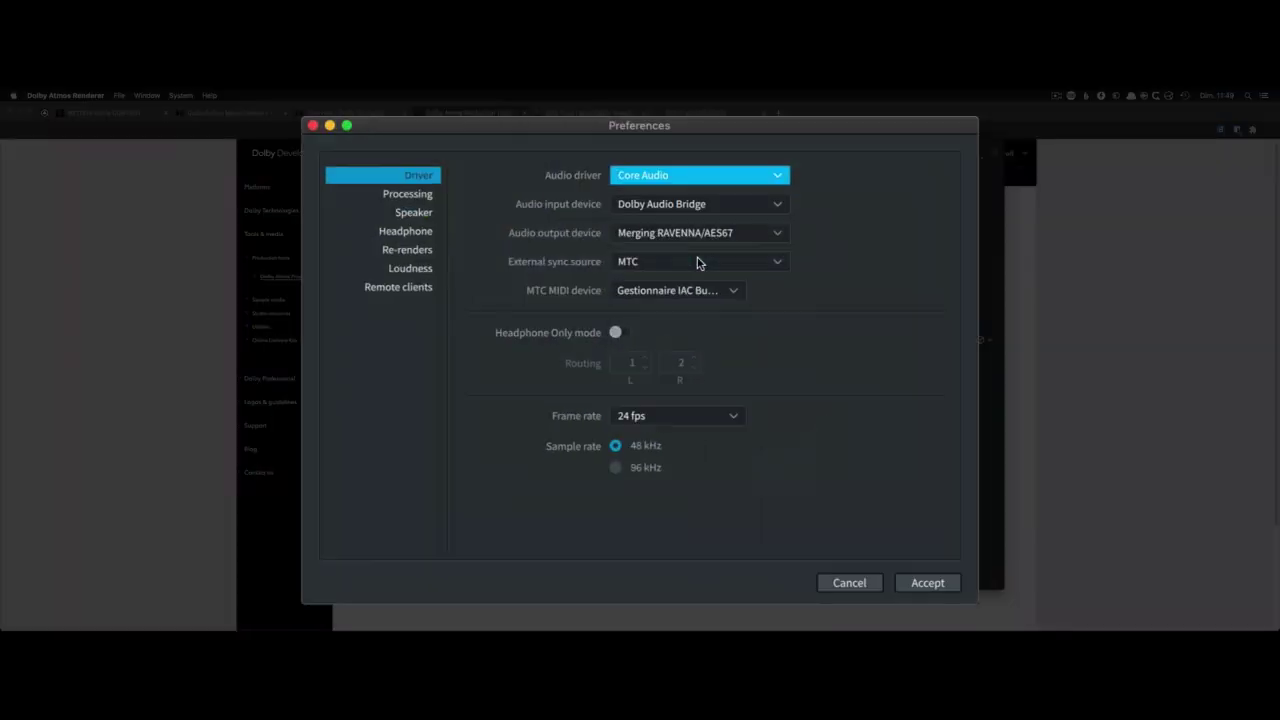
{"action": "left_click", "coordinate": [723, 177]}
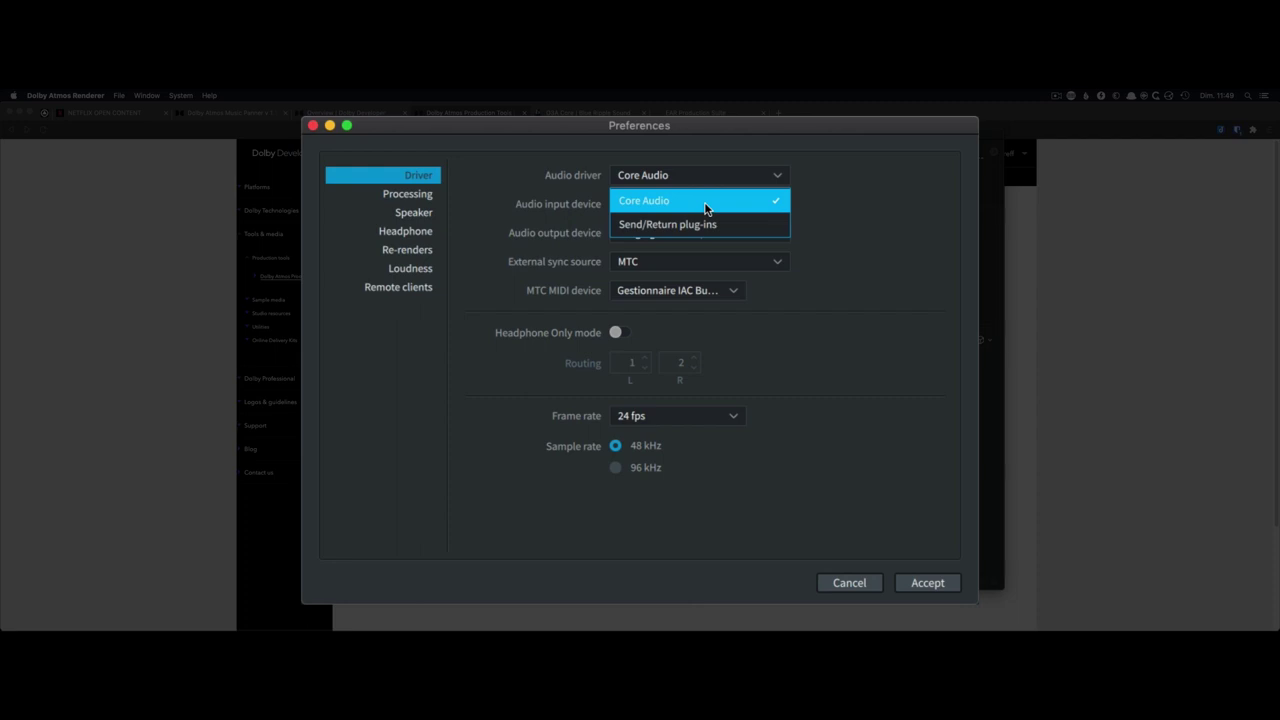
{"action": "left_click", "coordinate": [705, 205]}
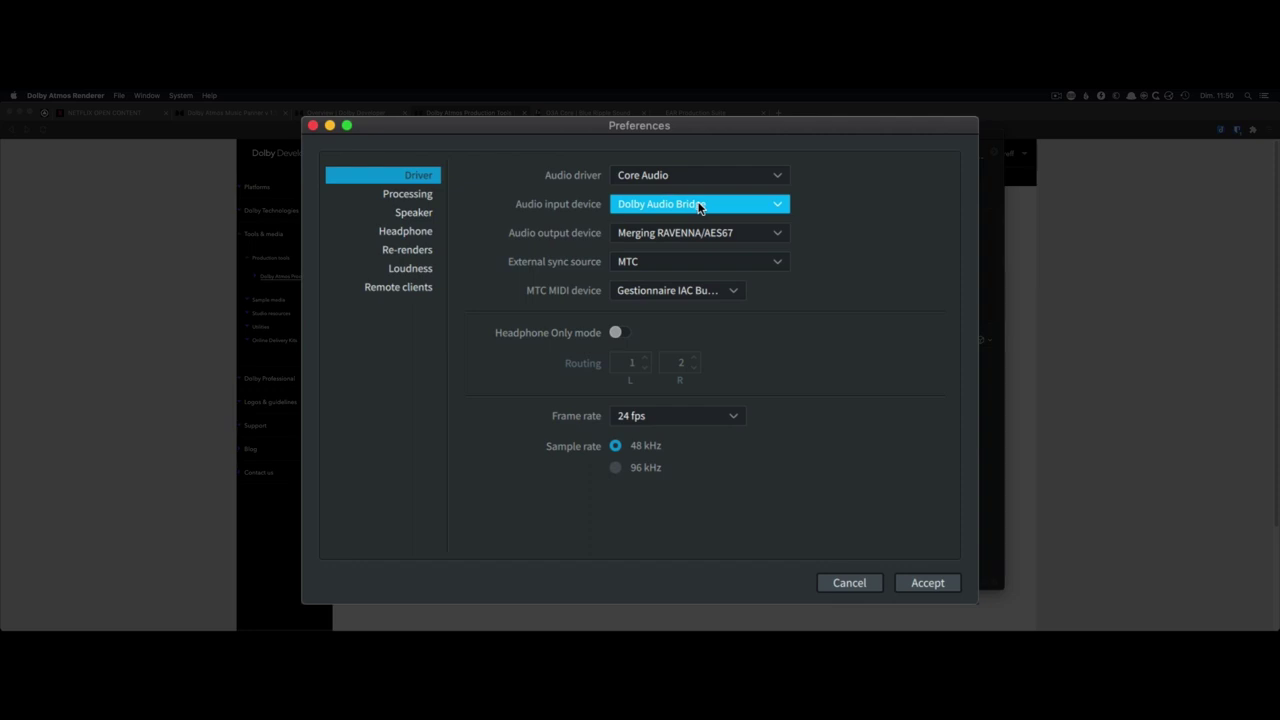
{"action": "left_click", "coordinate": [700, 205]}
{"action": "left_click", "coordinate": [779, 206]}
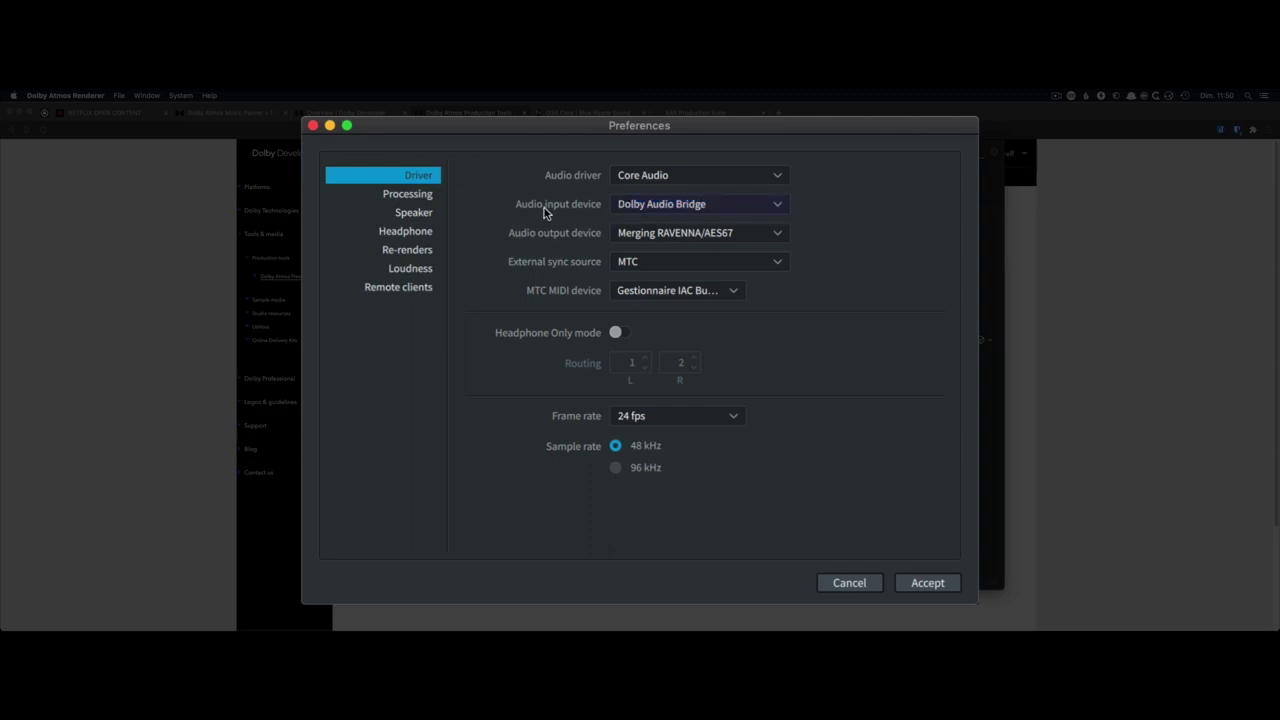
{"action": "left_click", "coordinate": [757, 206]}
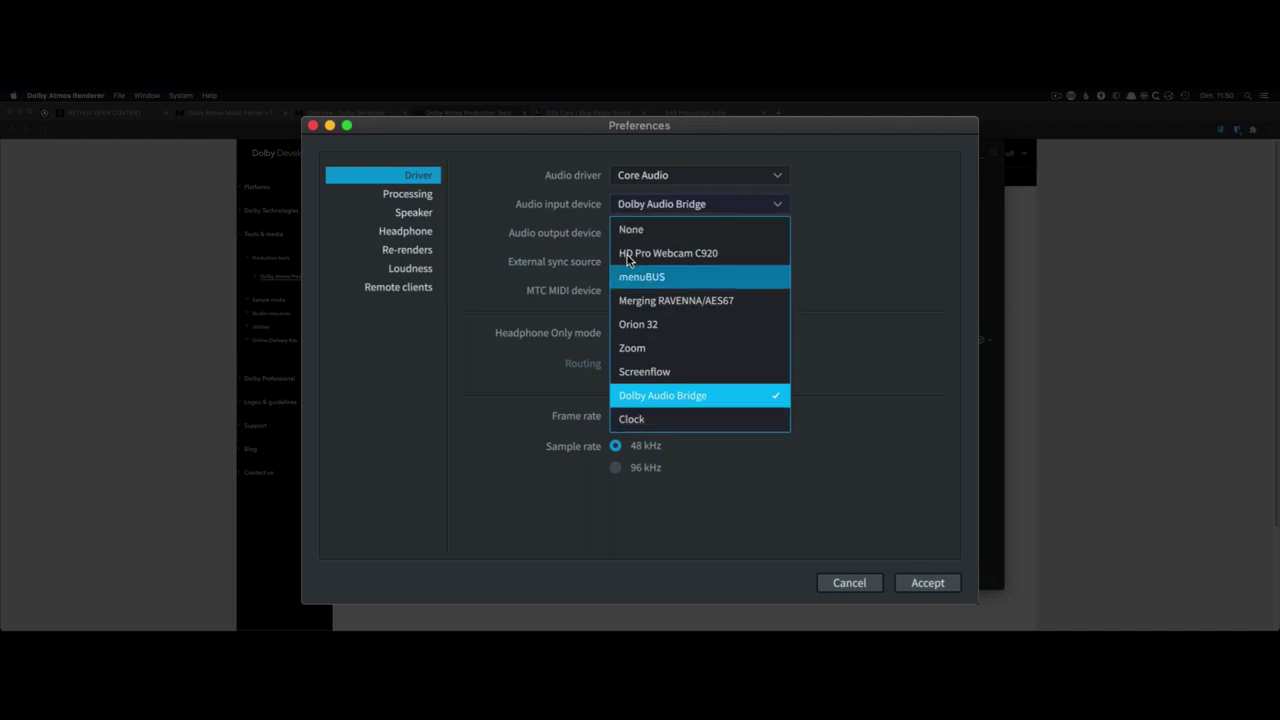
{"action": "left_click", "coordinate": [668, 400]}
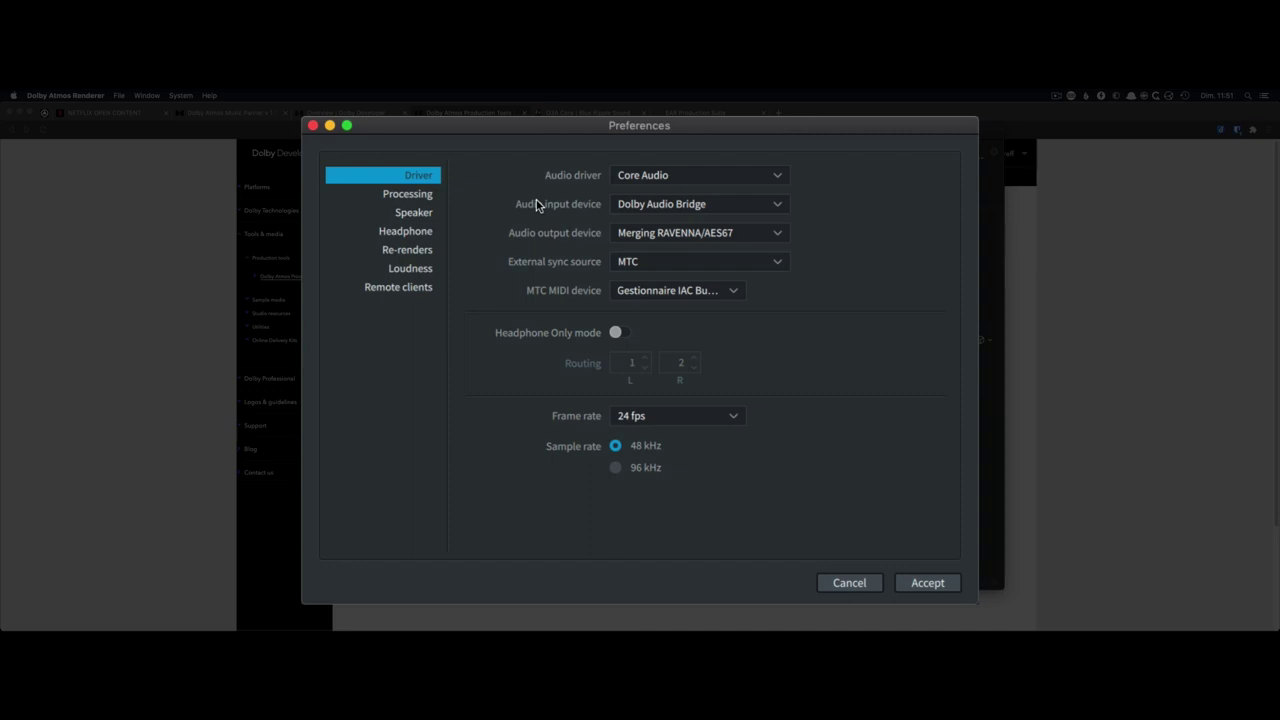
Choose MTC as the Driver external sync source
{"action": "left_click", "coordinate": [775, 263]}
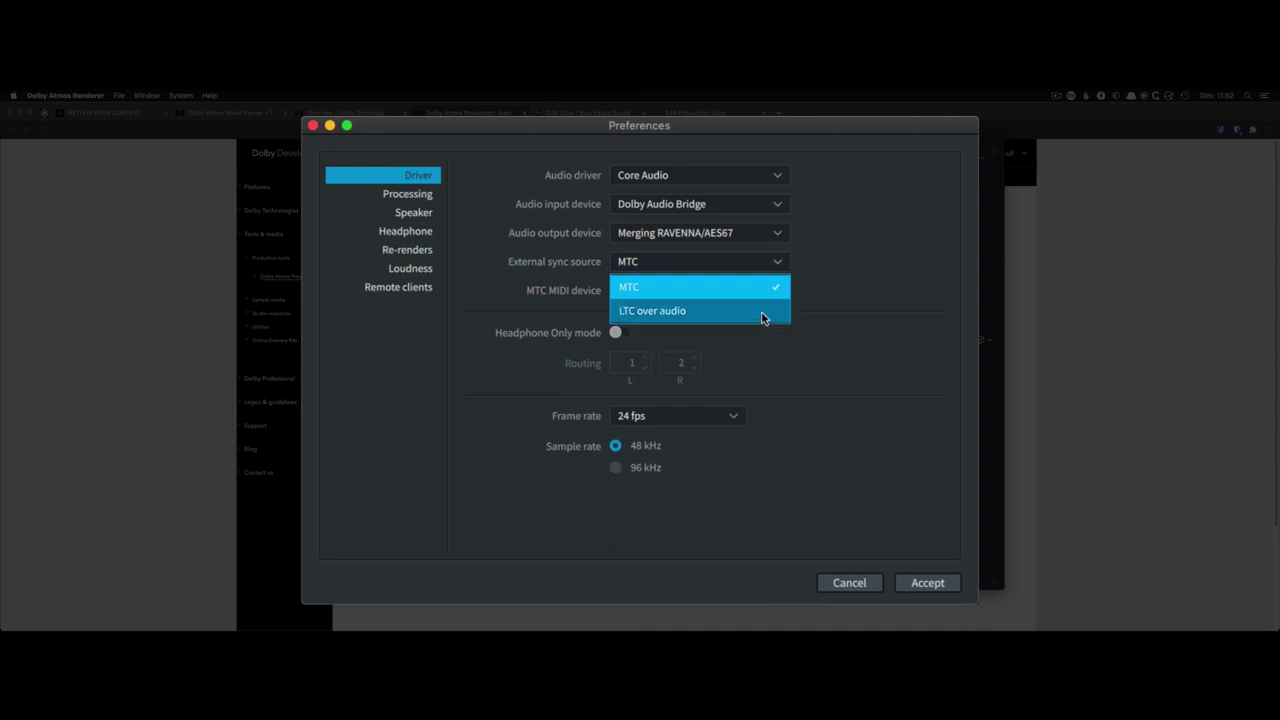
{"action": "left_click", "coordinate": [766, 286]}
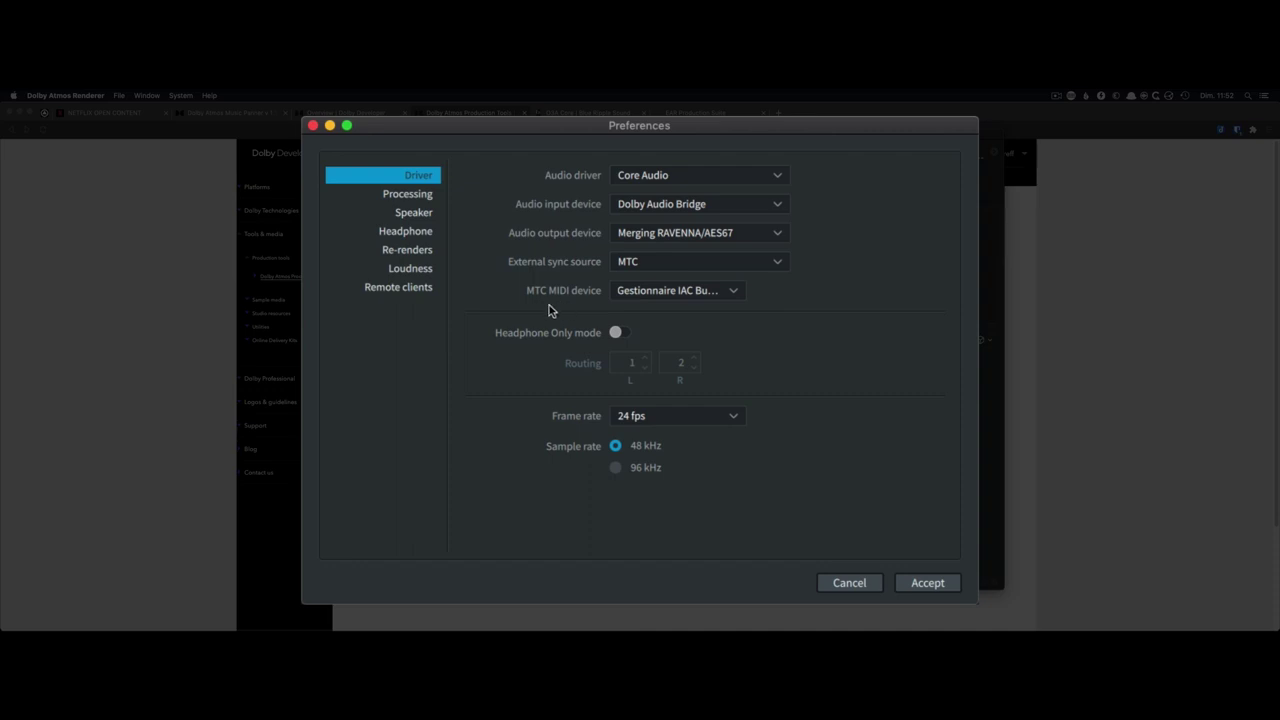
{"action": "key", "text": "super+Tab"}
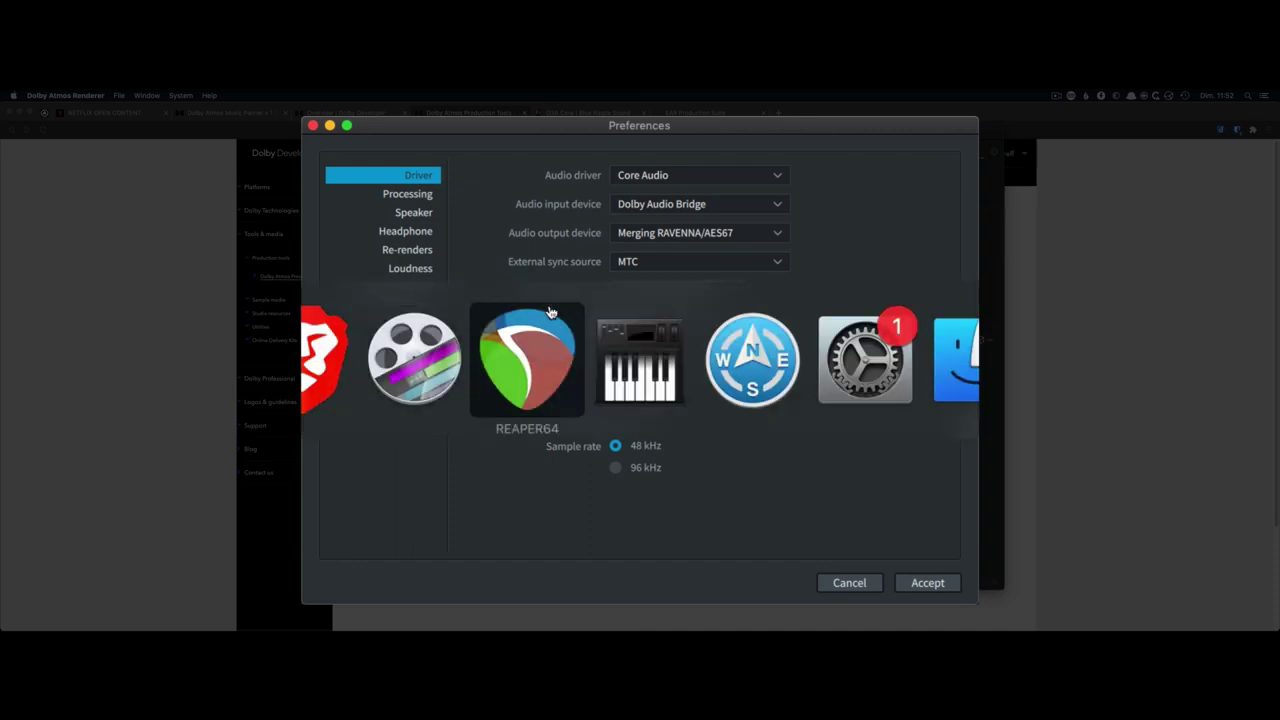
{"action": "key", "text": "super+Tab"}
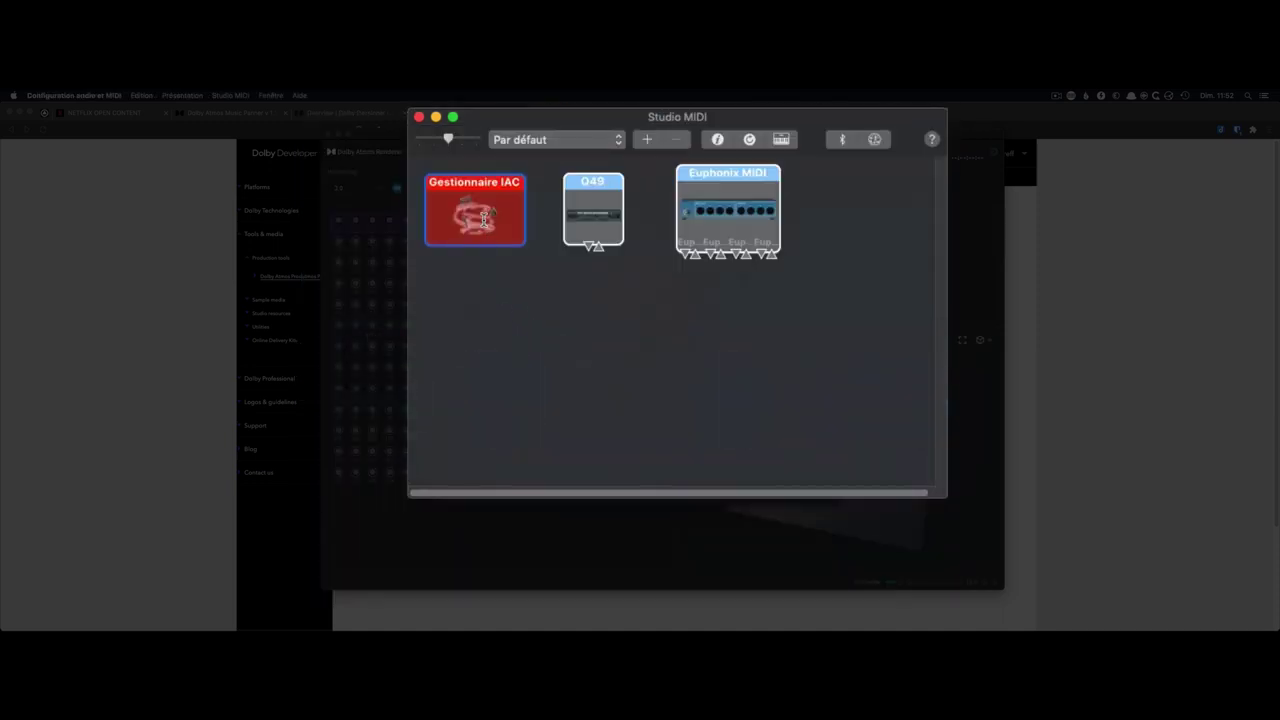
{"action": "double_click", "coordinate": [484, 219]}
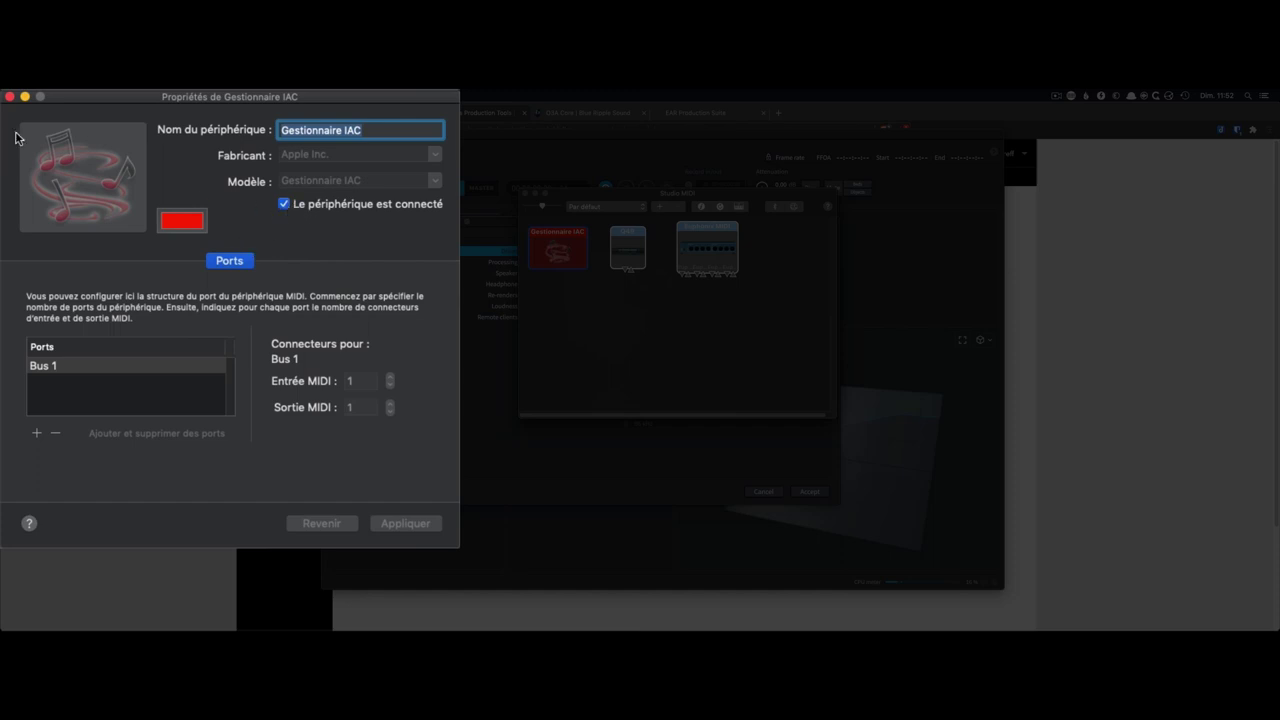
{"action": "left_click", "coordinate": [10, 97]}
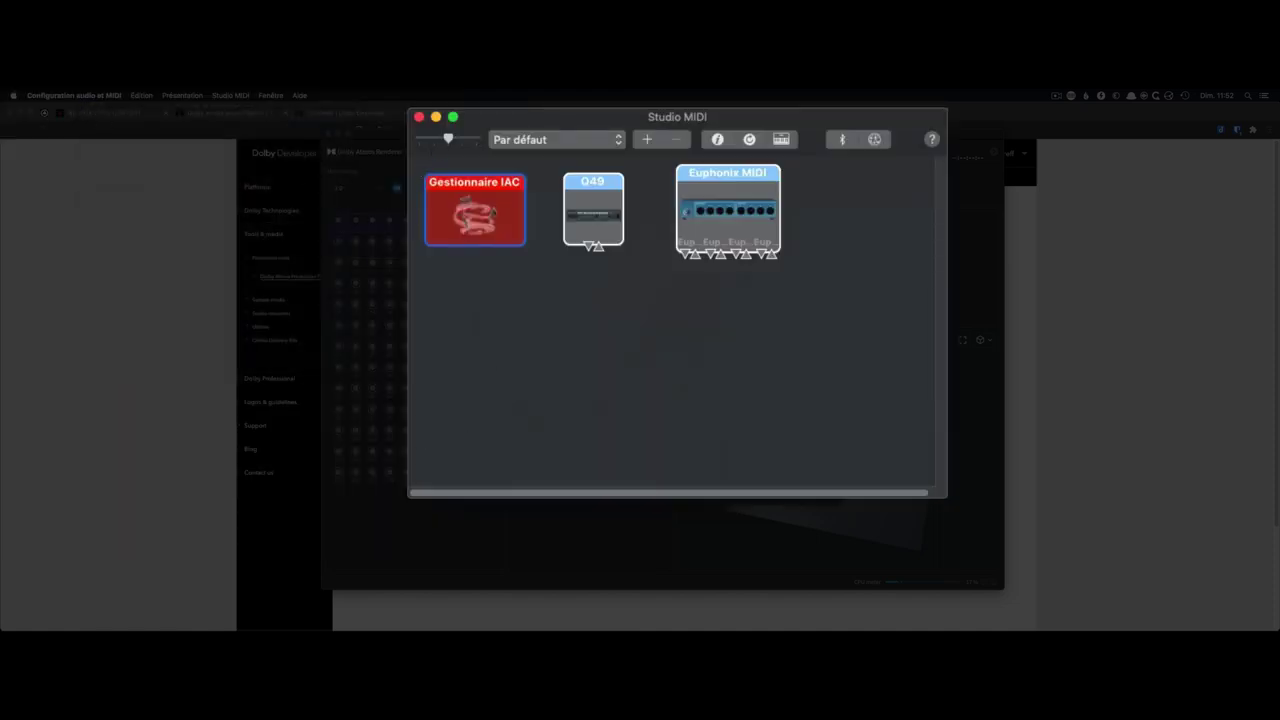
{"action": "key", "text": "super+Tab"}
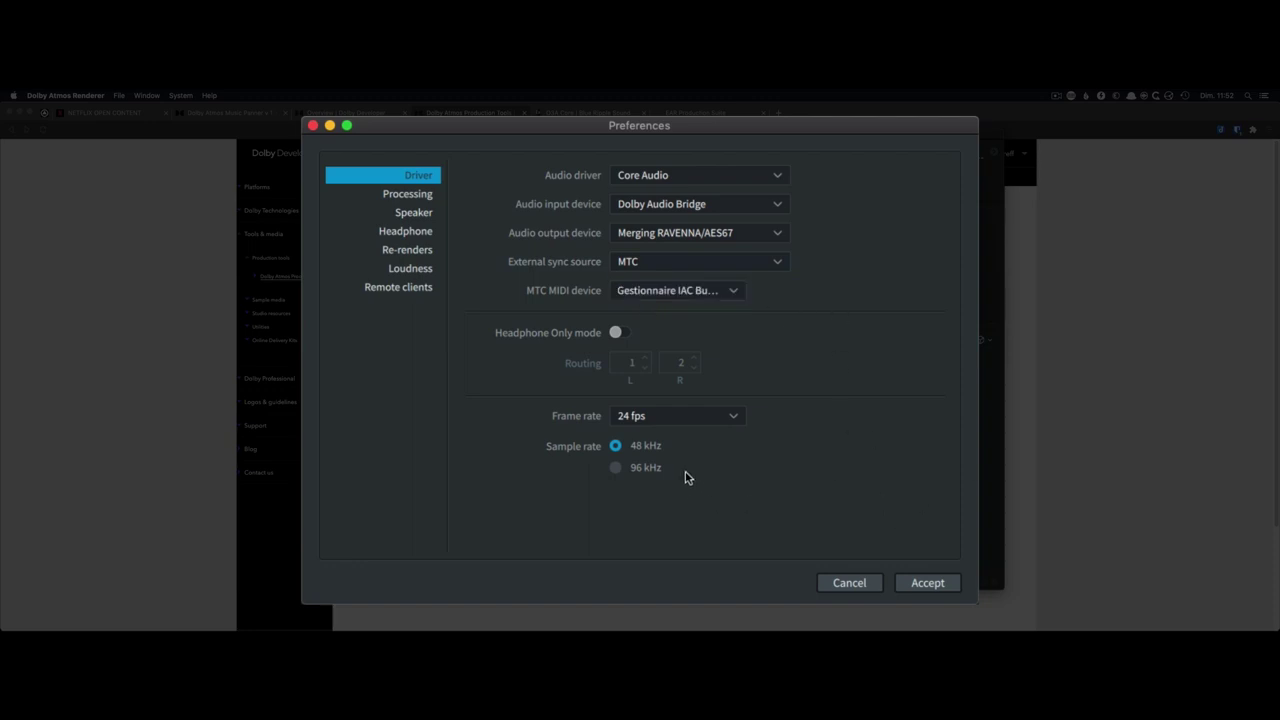
Pick 29.97 fps from the Driver frame rate list
{"action": "left_click", "coordinate": [729, 421]}
{"action": "left_click", "coordinate": [733, 419]}
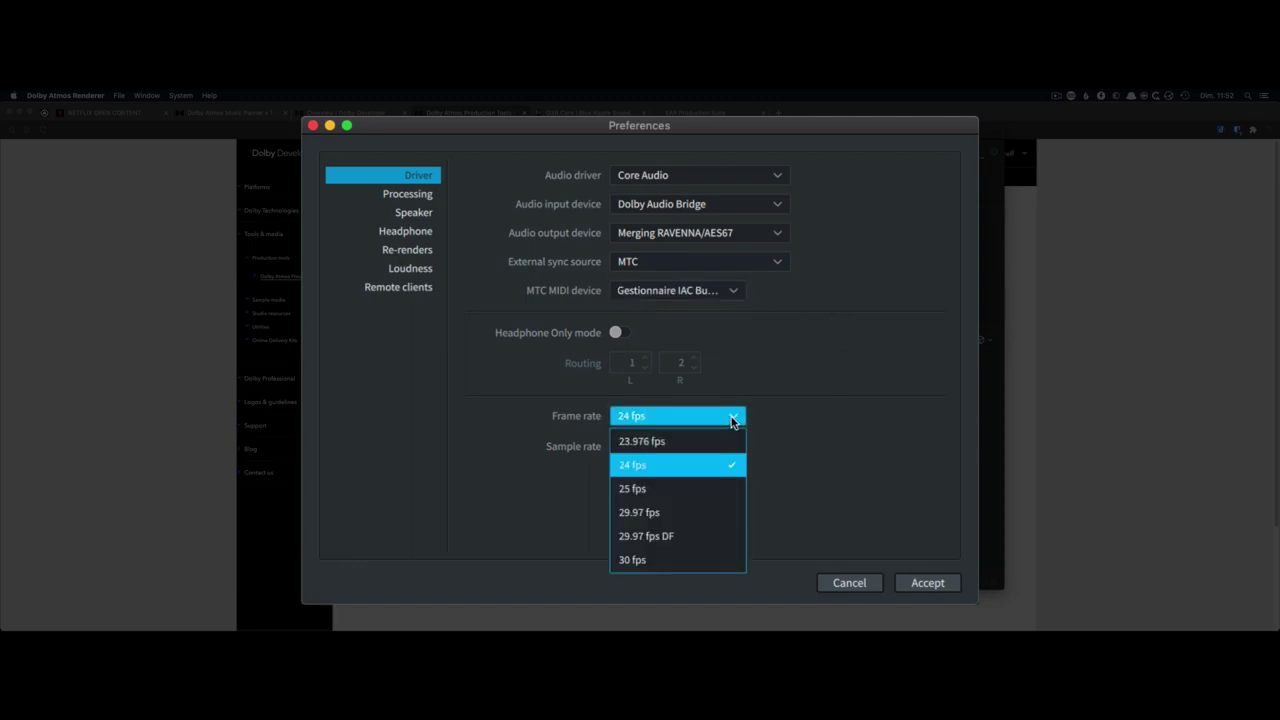
{"action": "left_click", "coordinate": [667, 513]}
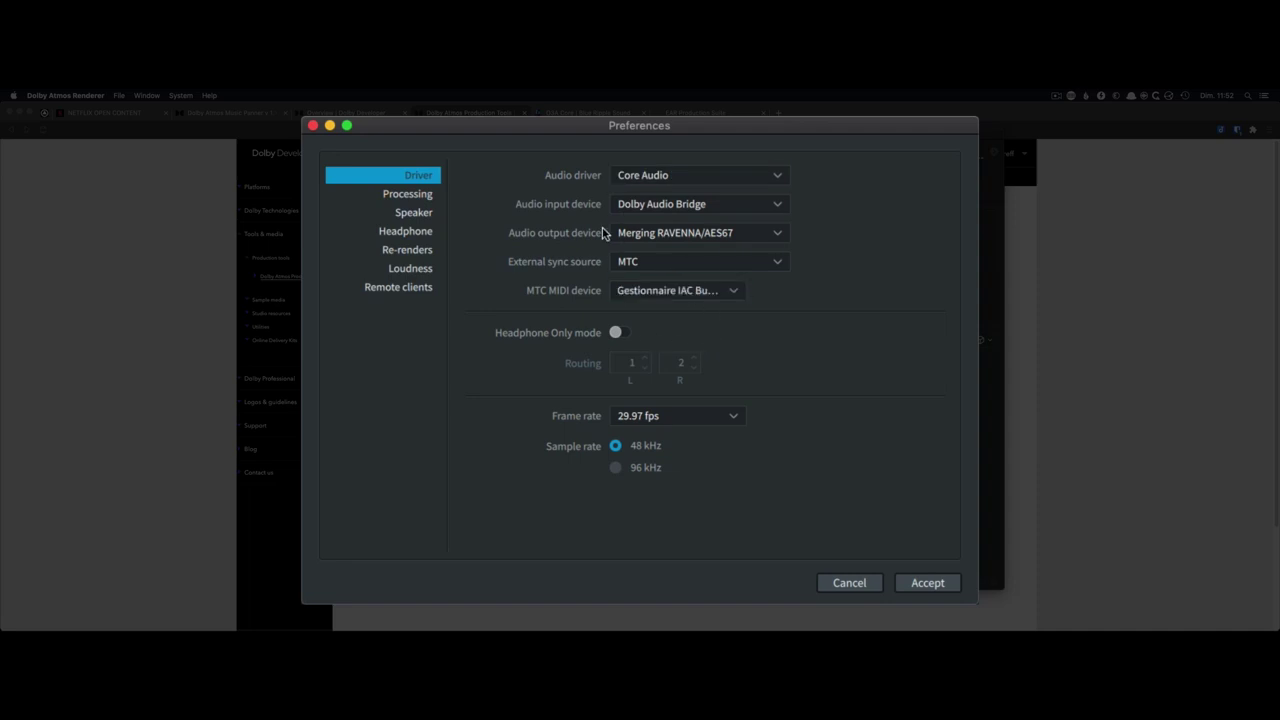
Set Headphone render mode to Binaural and accept the preferences
{"action": "left_click", "coordinate": [408, 236]}
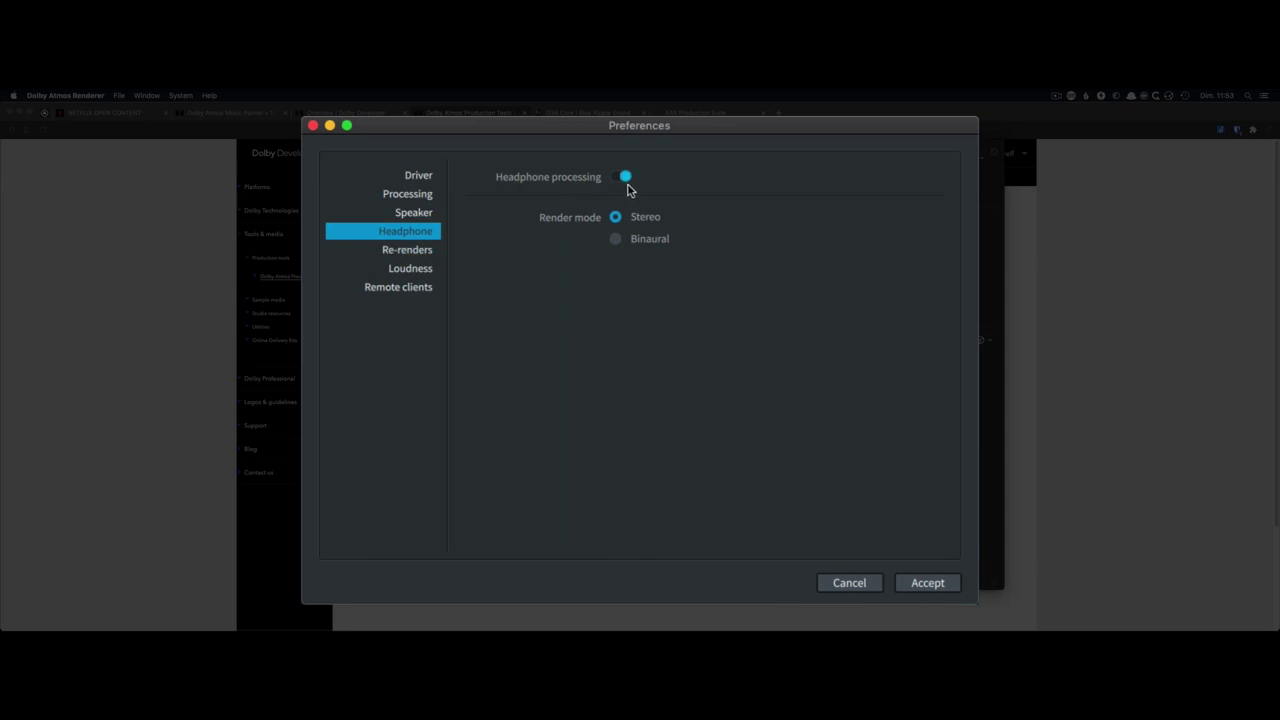
{"action": "left_click", "coordinate": [616, 239]}
{"action": "left_click", "coordinate": [940, 584]}
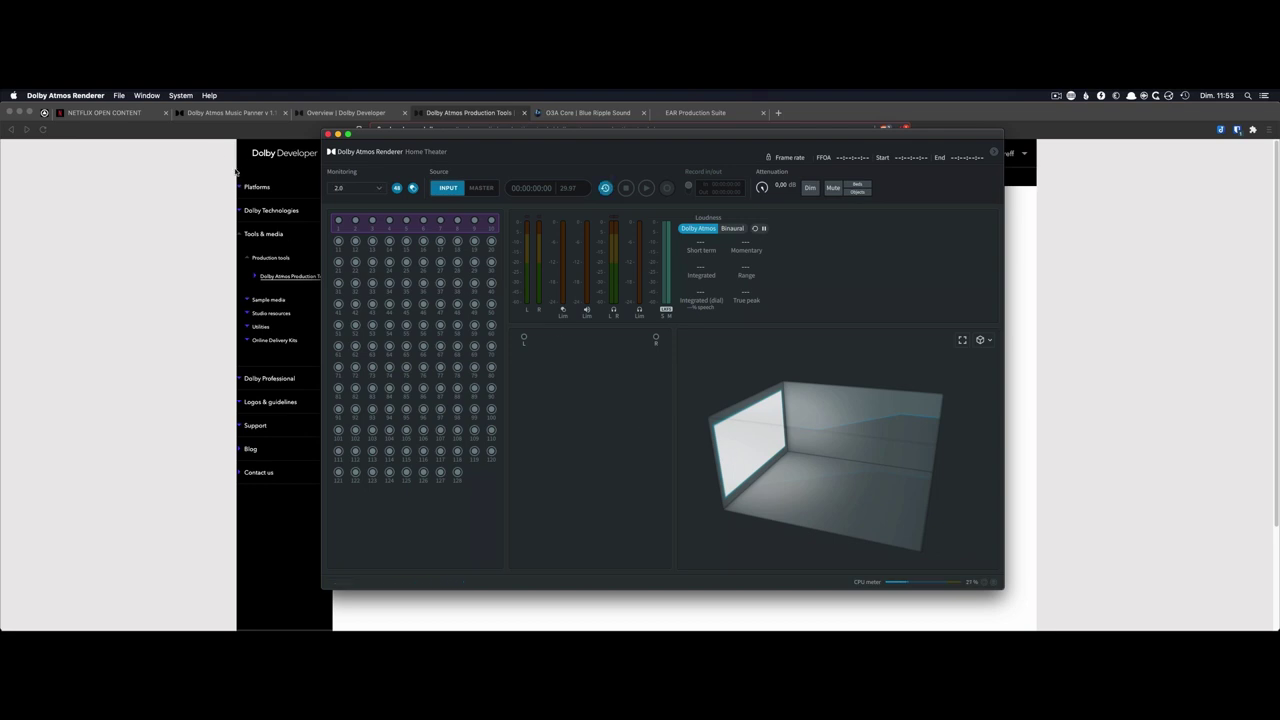
Open Room setup, select the C speaker, and view Routing with headphones on 7 and 8
{"action": "left_click", "coordinate": [152, 96]}
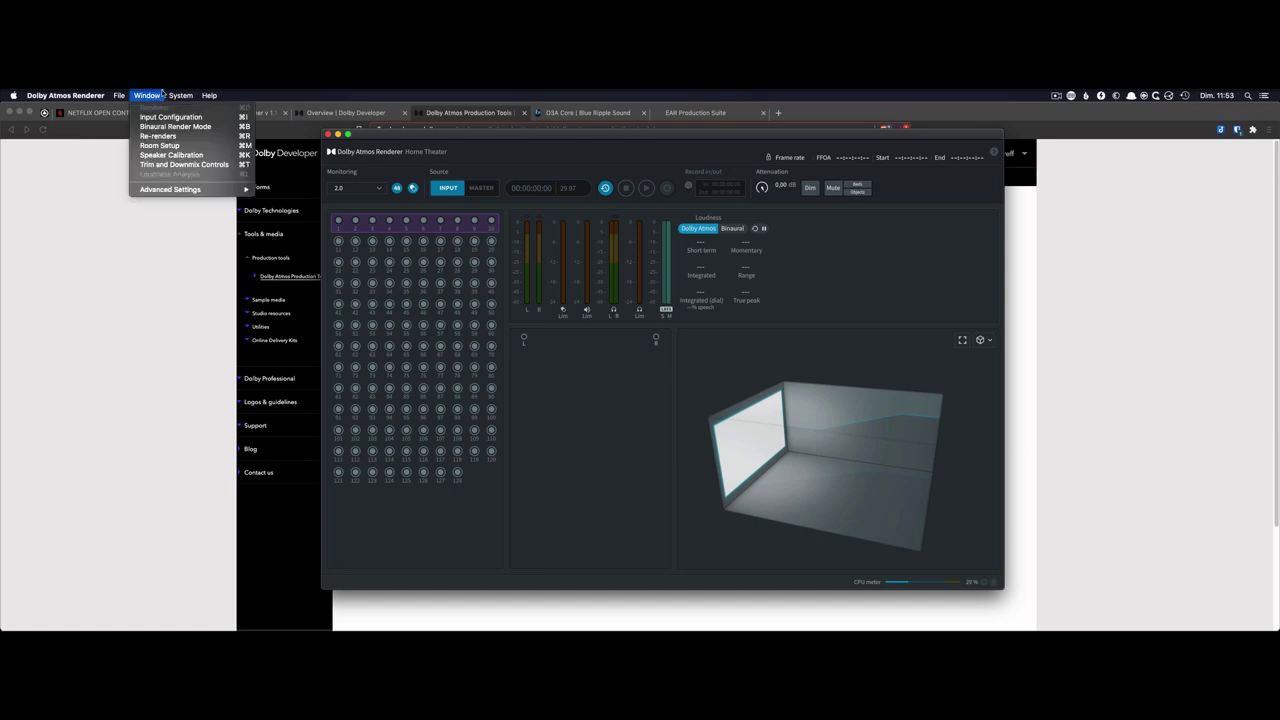
{"action": "left_click", "coordinate": [172, 147]}
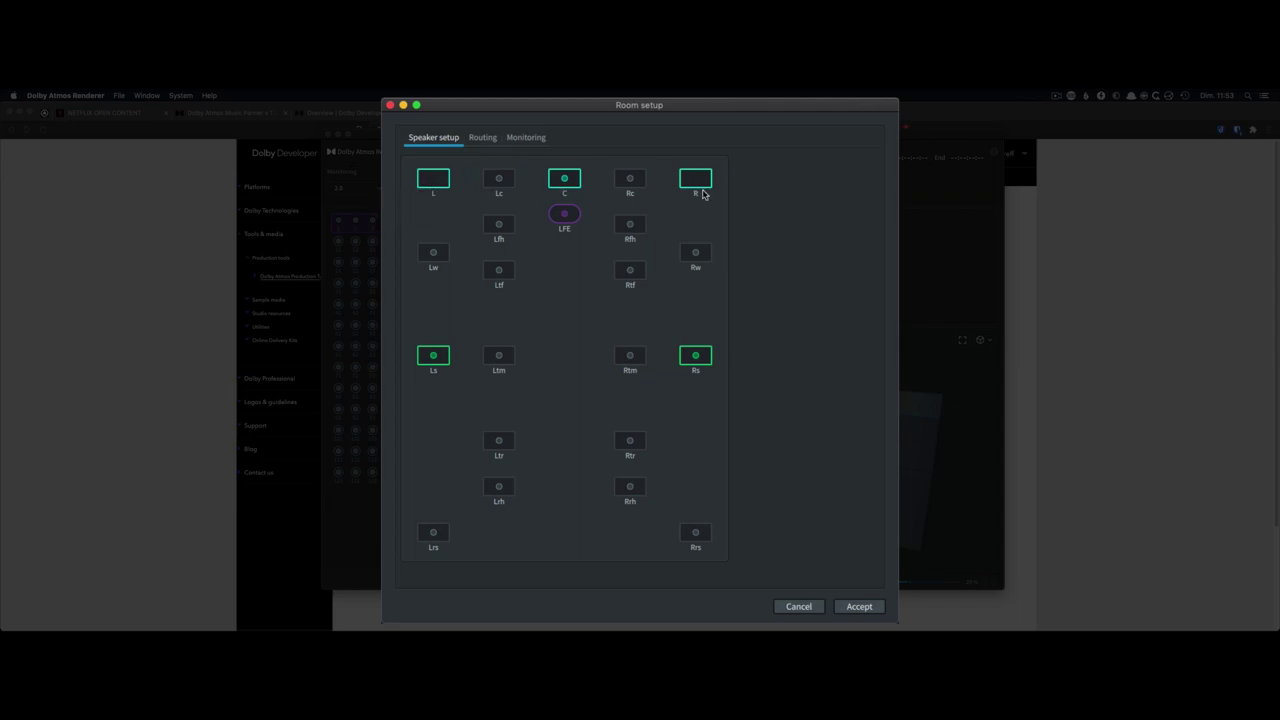
{"action": "left_click", "coordinate": [563, 182]}
{"action": "left_click", "coordinate": [483, 140]}
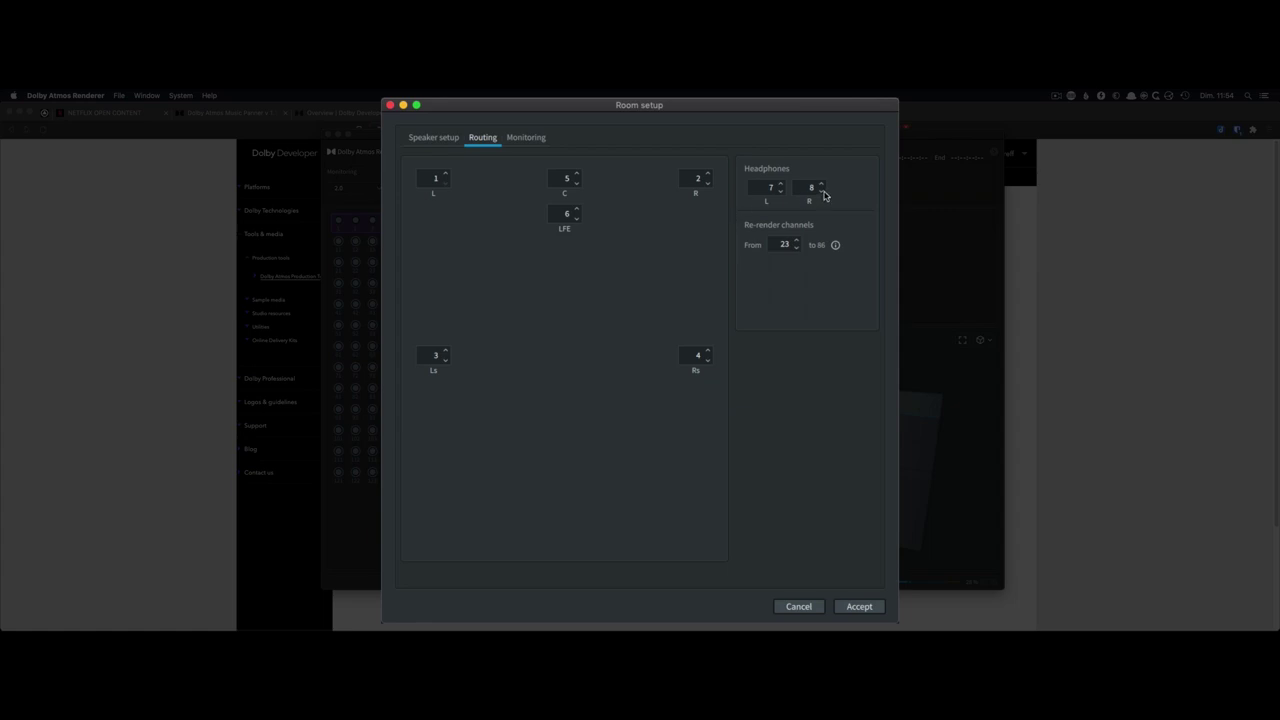
View the 2.0 layout under Monitoring, then cancel Room setup
{"action": "left_click", "coordinate": [544, 138]}
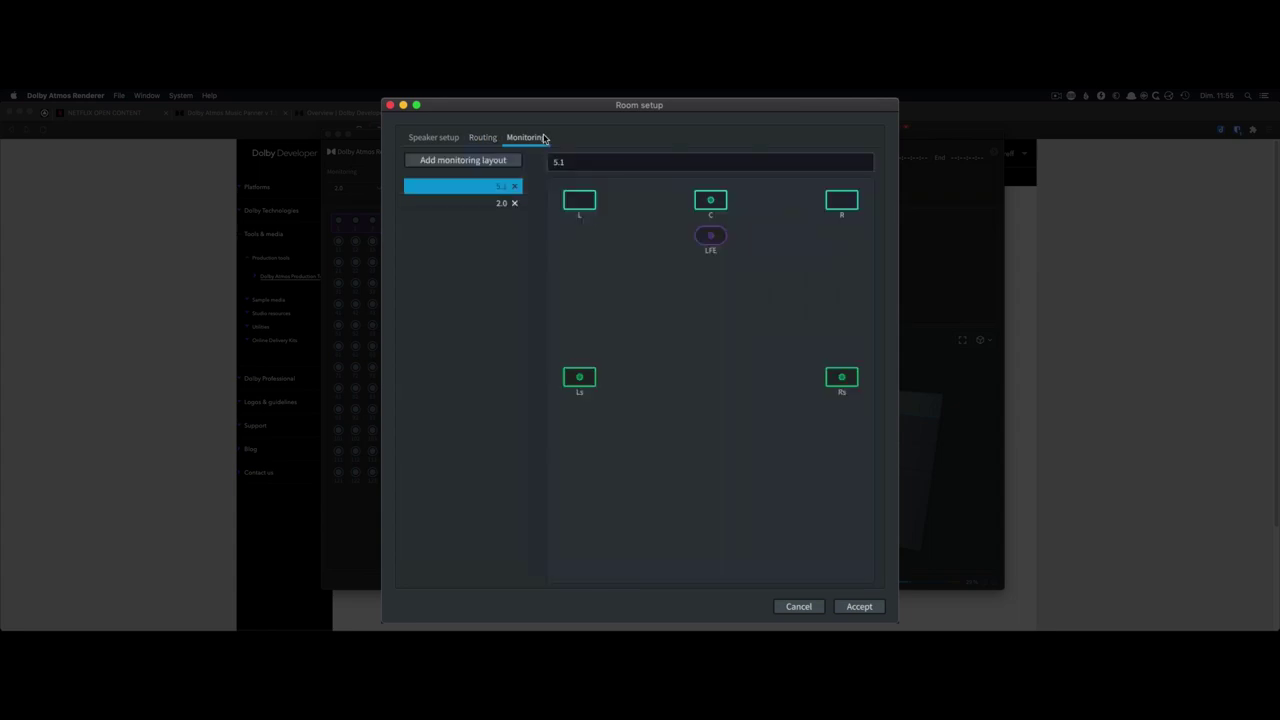
{"action": "left_click", "coordinate": [477, 205]}
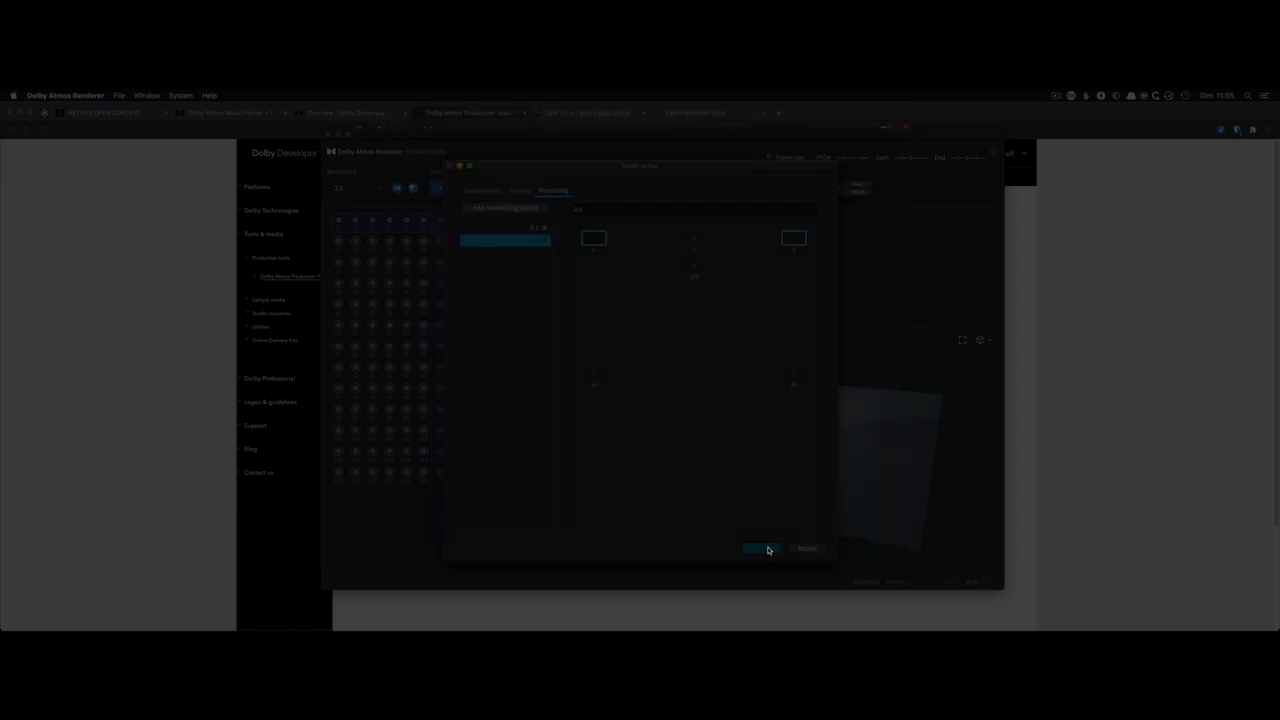
{"action": "left_click", "coordinate": [769, 550]}
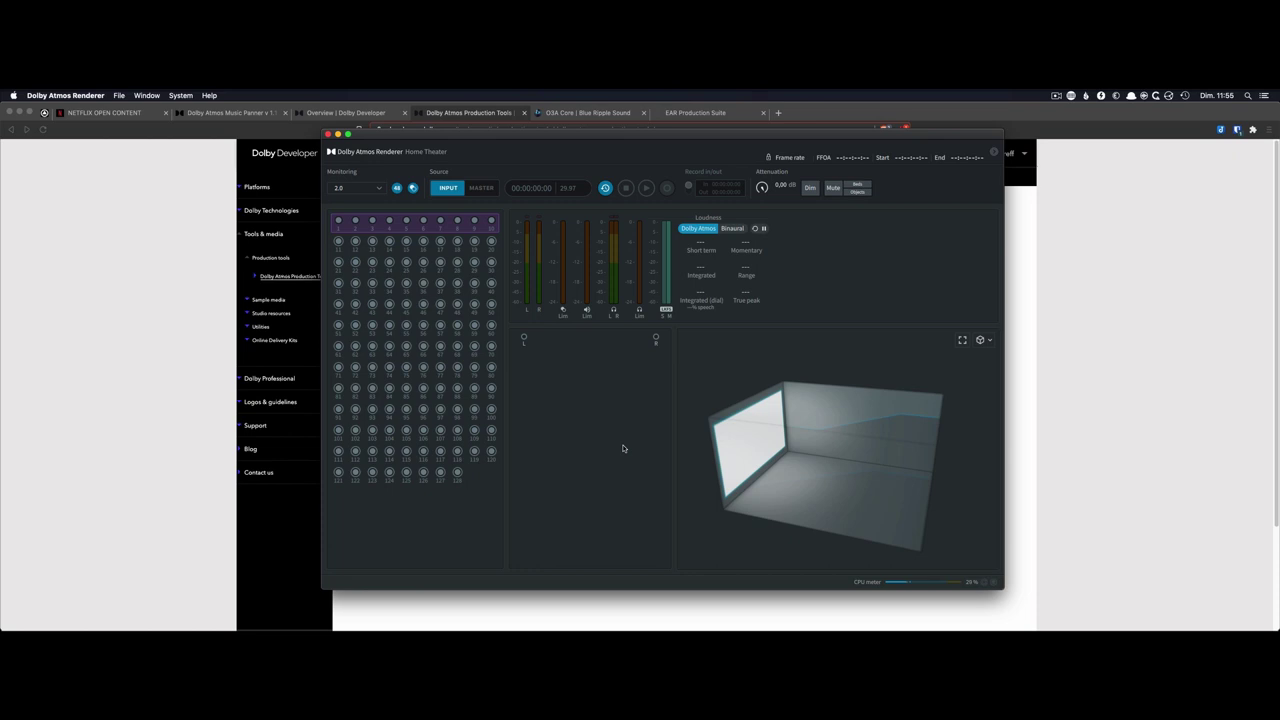
Switch from Dolby Atmos Renderer to the REAPER session Dolby-Reaper-Atmos
{"action": "key", "text": "super+Tab"}
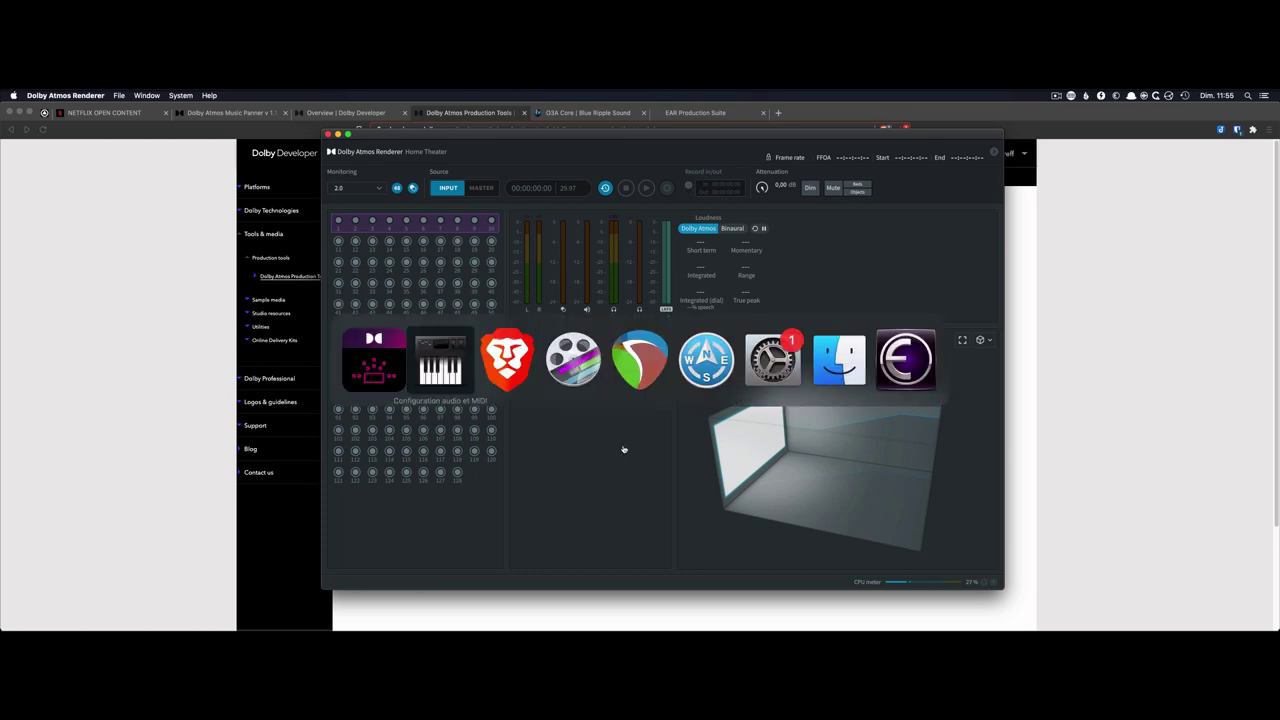
{"action": "key", "text": "super+Tab"}
{"action": "key", "text": "super+Tab"}
{"action": "key", "text": "super+Tab"}
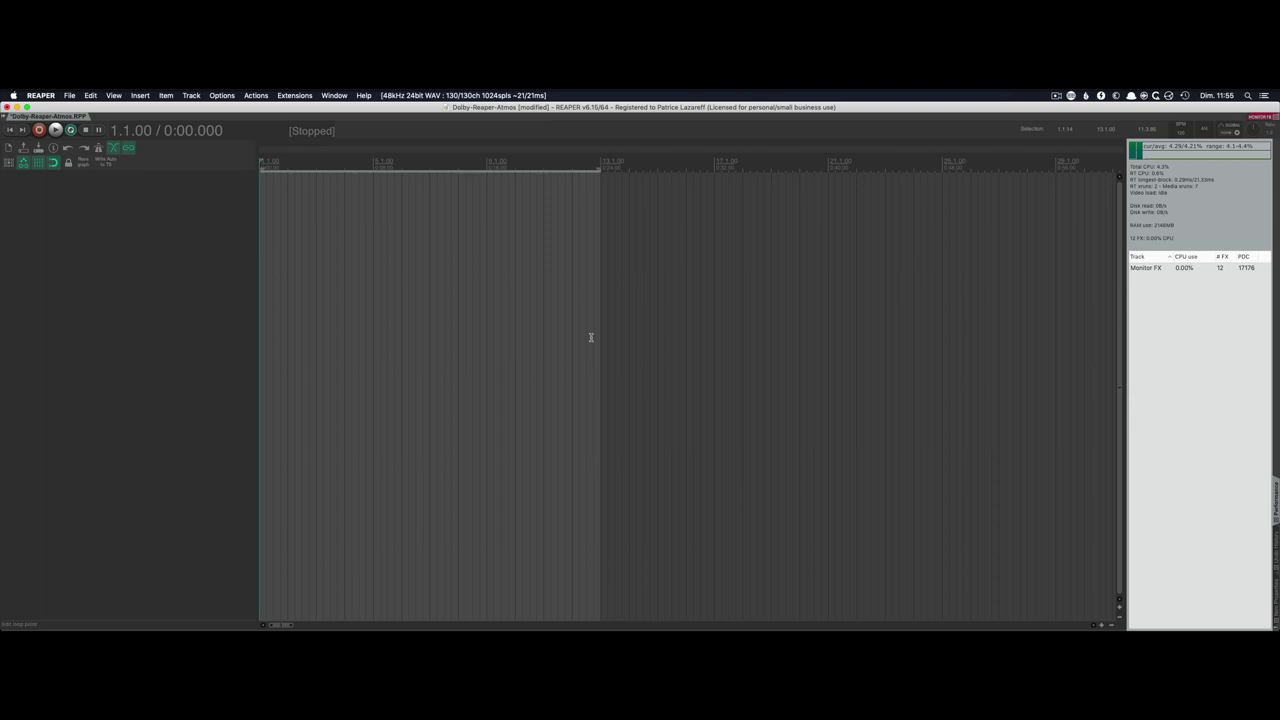
Pick Dolby Audio Bridge as the audio device in REAPER's Audio Device preferences
{"action": "key", "text": "super+comma"}
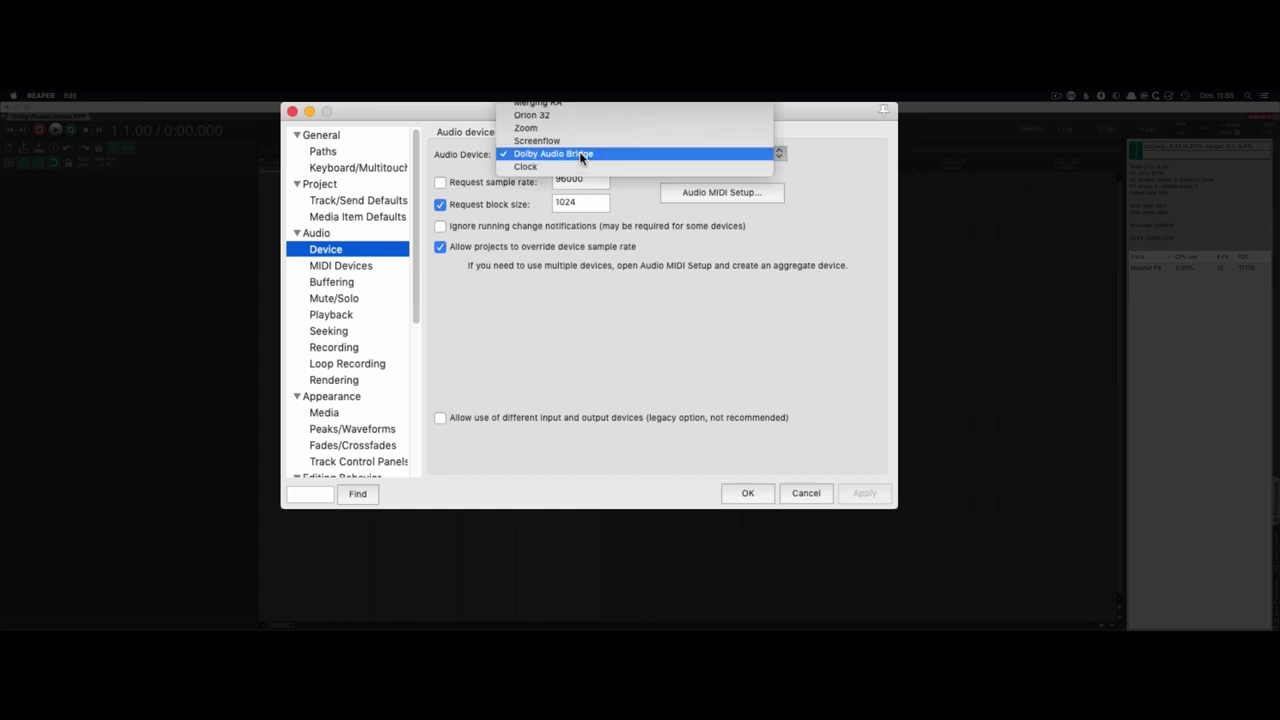
{"action": "left_click", "coordinate": [579, 153]}
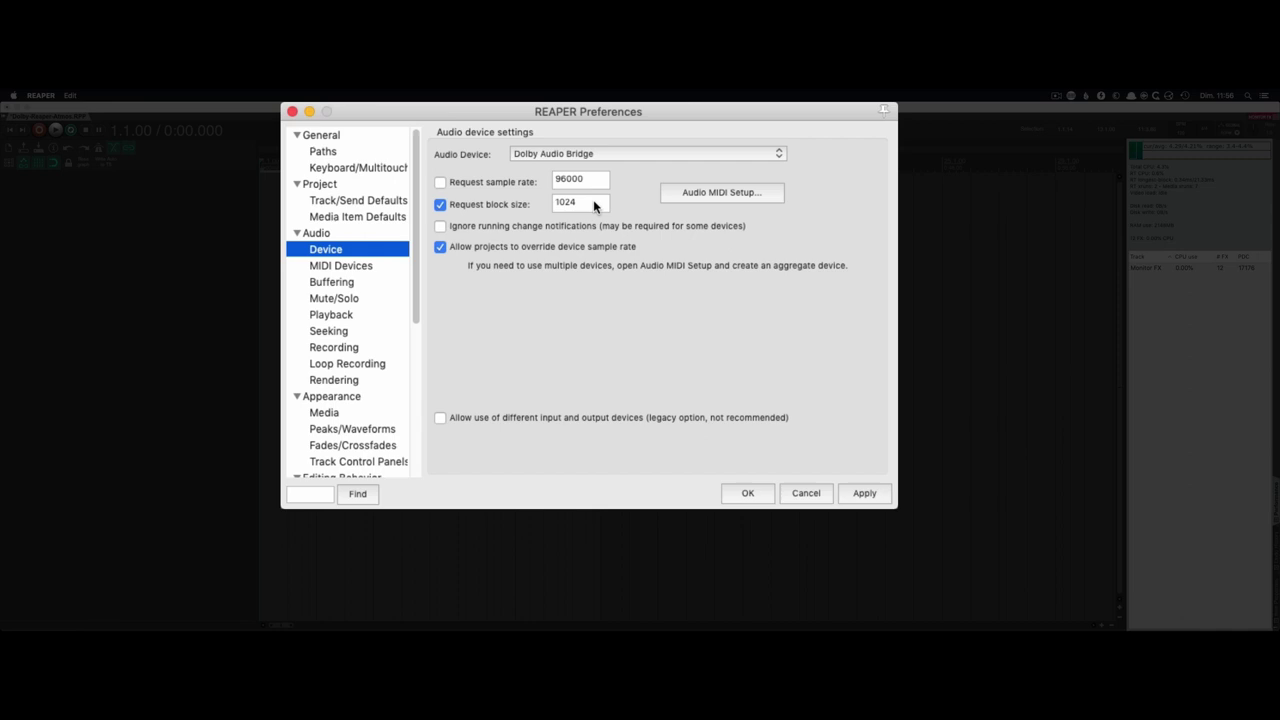
Enable the IAC Bus 1 MIDI output, save the preferences, and show the mixer
{"action": "left_click", "coordinate": [377, 266]}
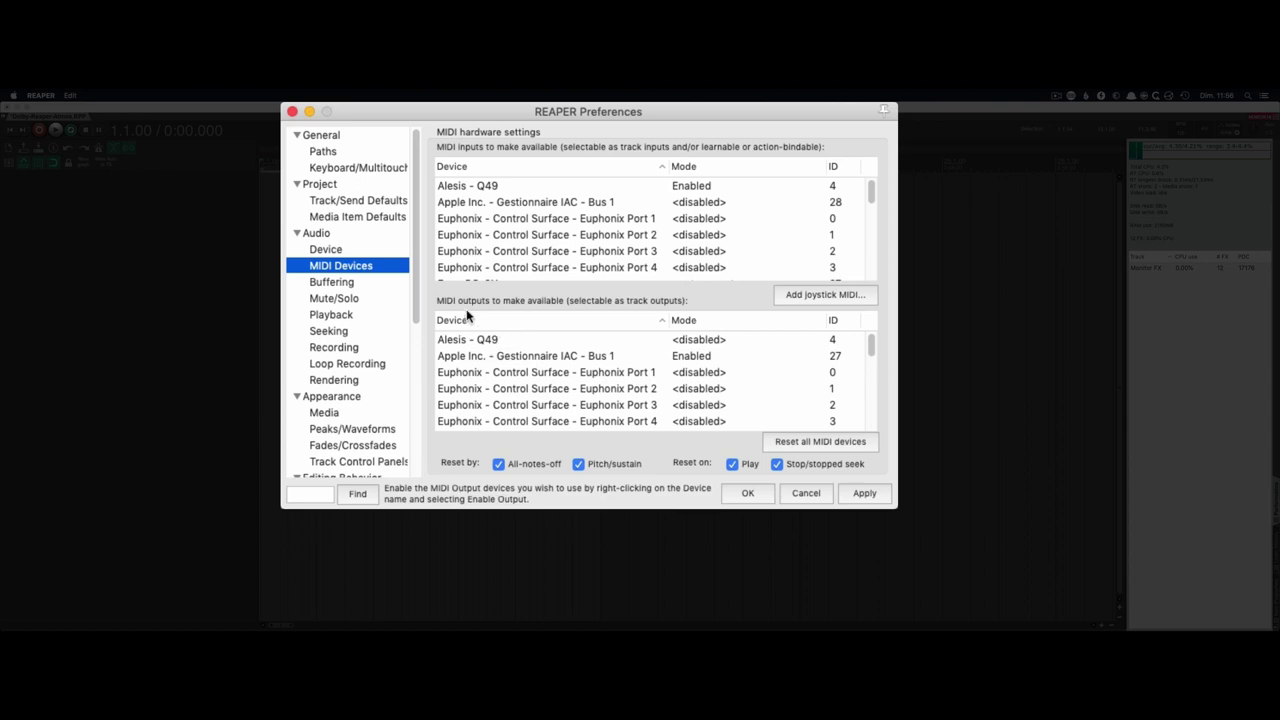
{"action": "left_click", "coordinate": [523, 360]}
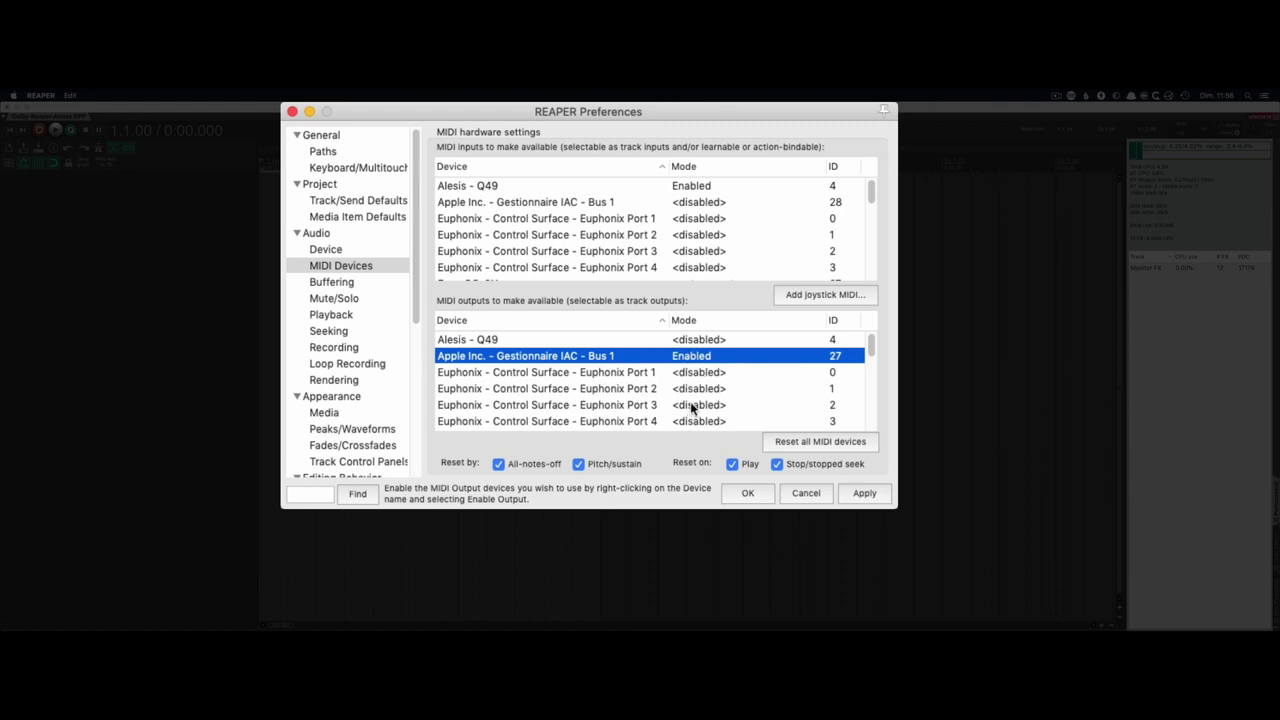
{"action": "left_click", "coordinate": [750, 494]}
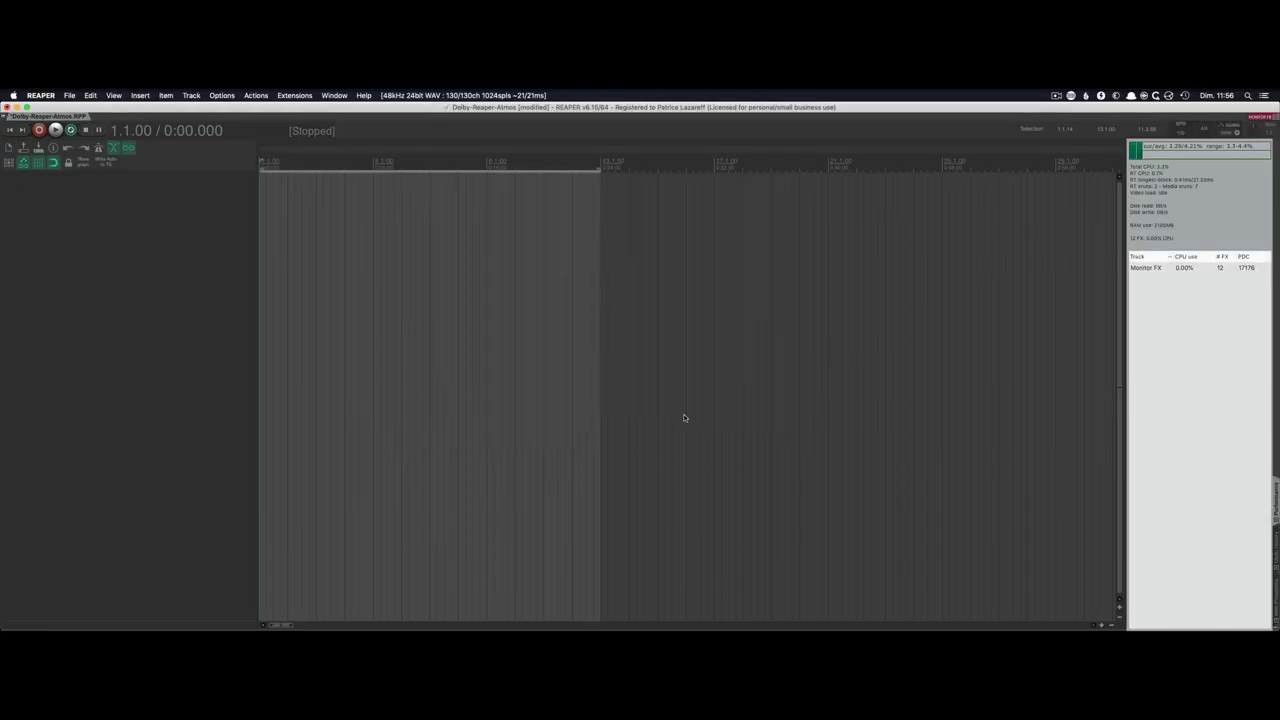
{"action": "key", "text": "super+m"}
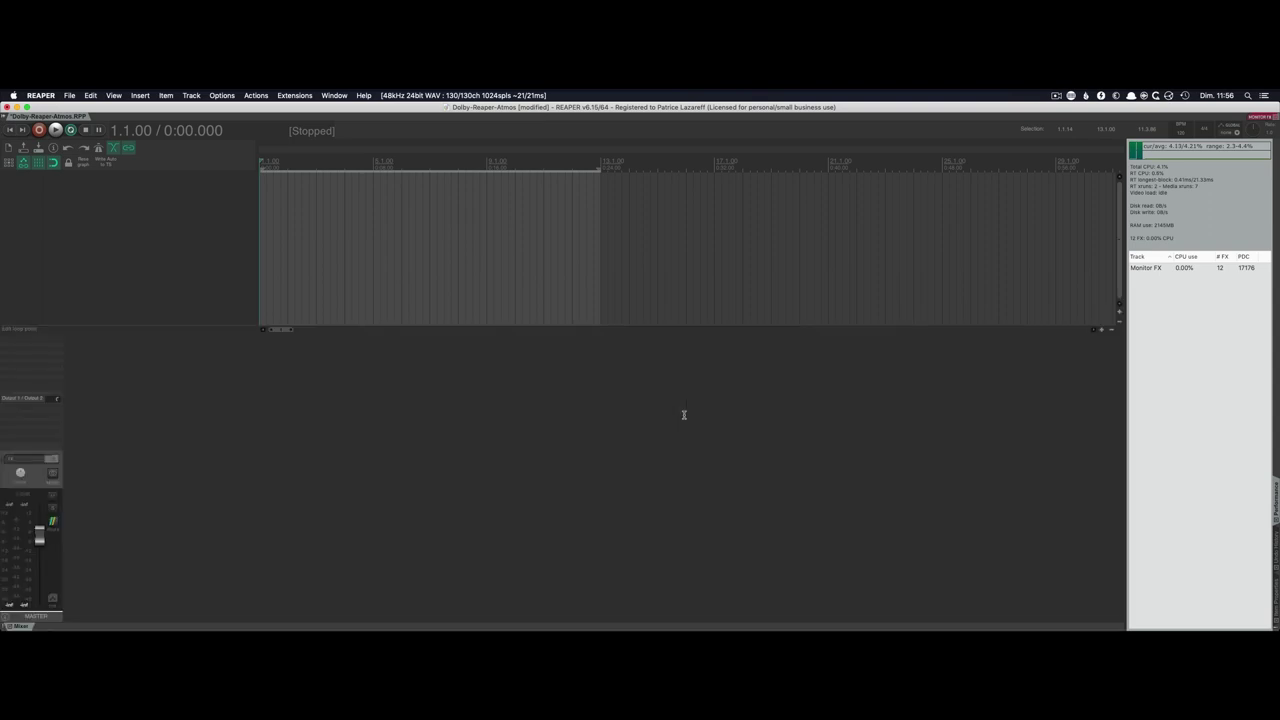
Set the master track to 64 channels with a 64-channel multichannel source to hardware outputs
{"action": "left_click", "coordinate": [53, 524]}
{"action": "left_click_drag", "start_coordinate": [221, 256], "coordinate": [601, 111]}
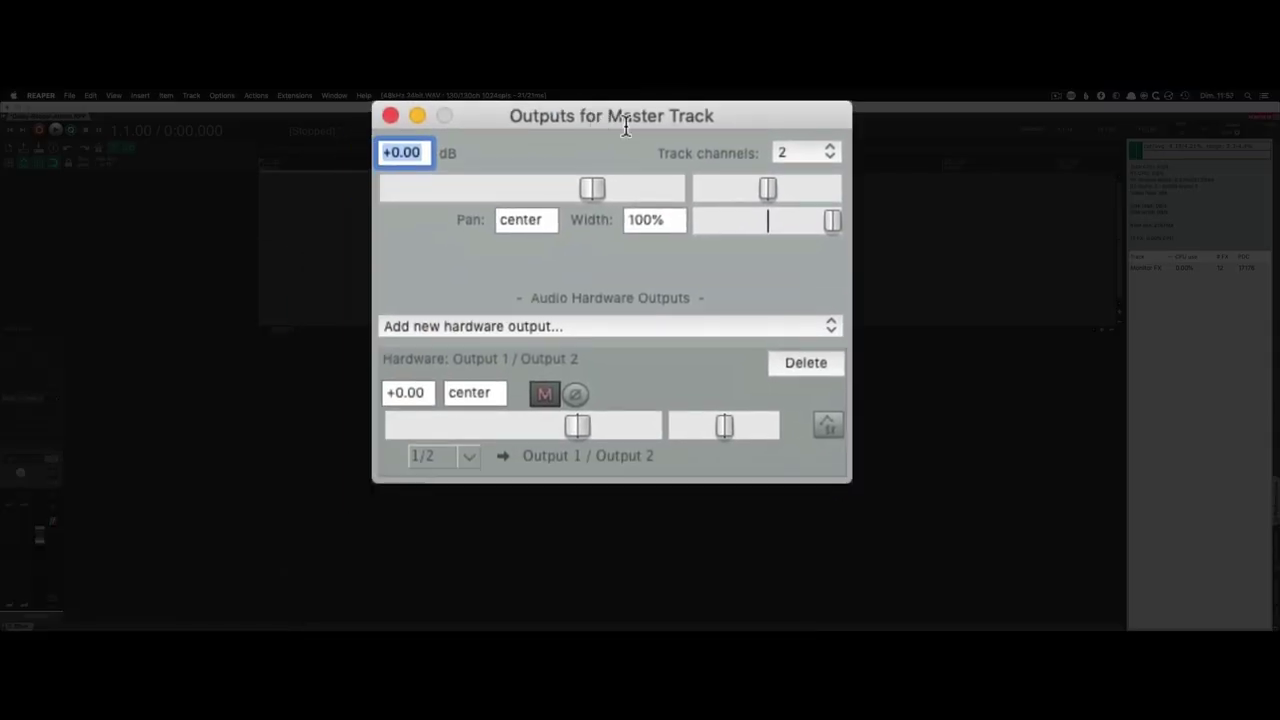
{"action": "left_click", "coordinate": [816, 151]}
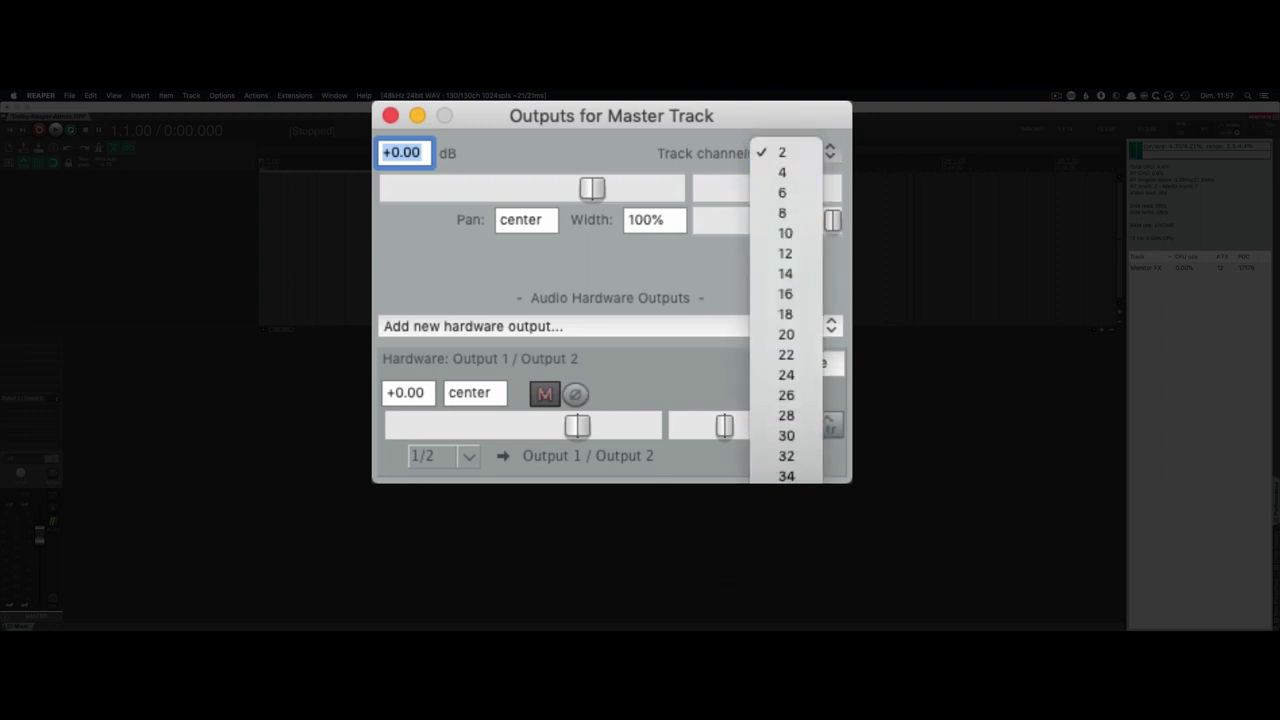
{"action": "left_click", "coordinate": [786, 414]}
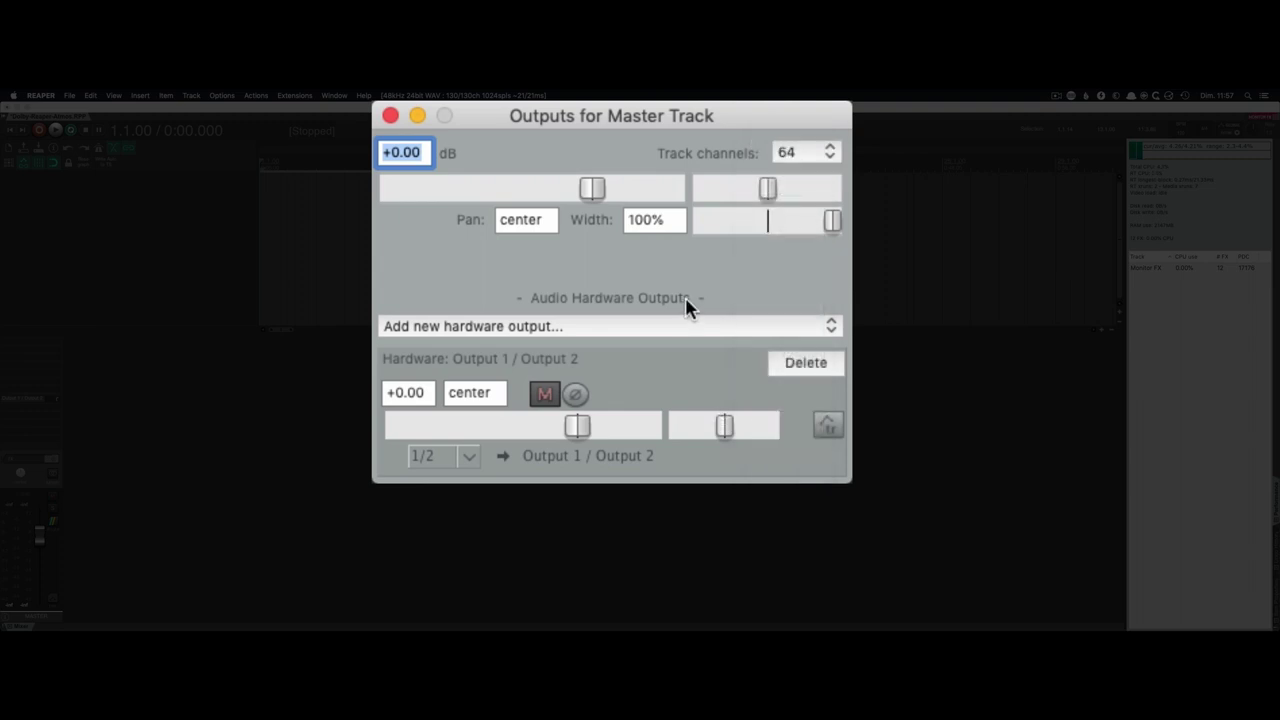
{"action": "left_click", "coordinate": [473, 457]}
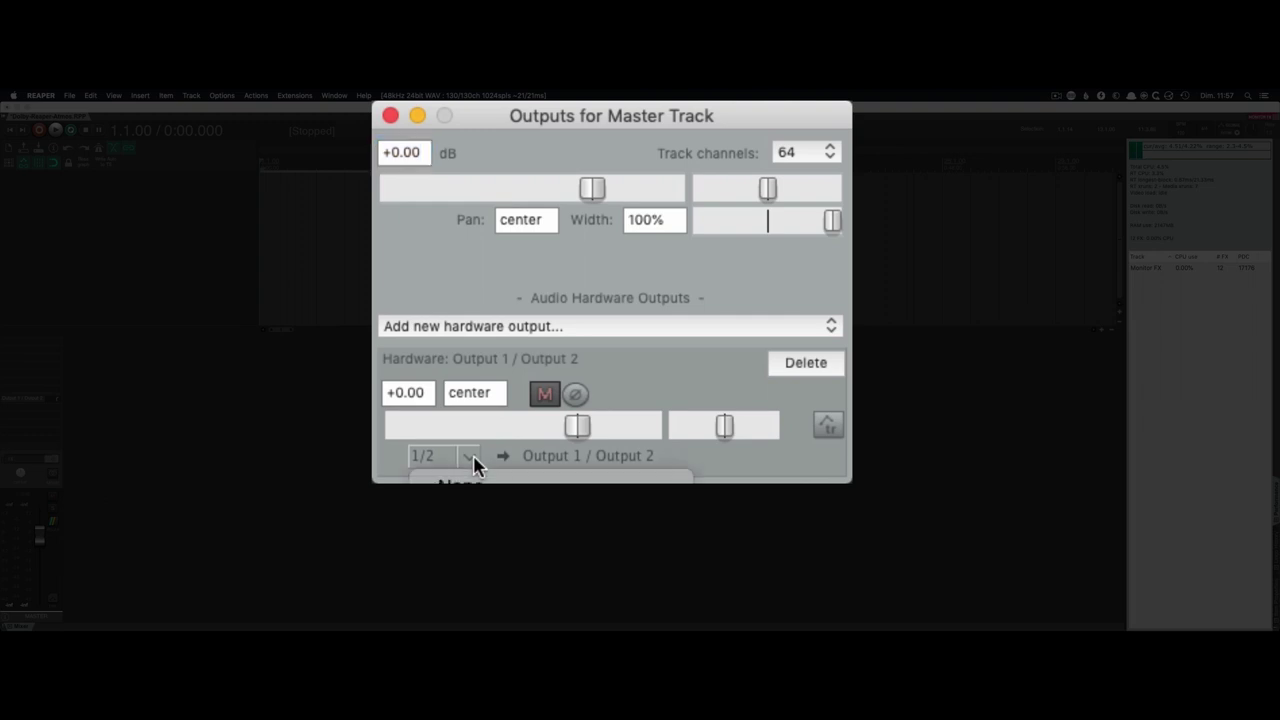
{"action": "mouse_move", "coordinate": [560, 392]}
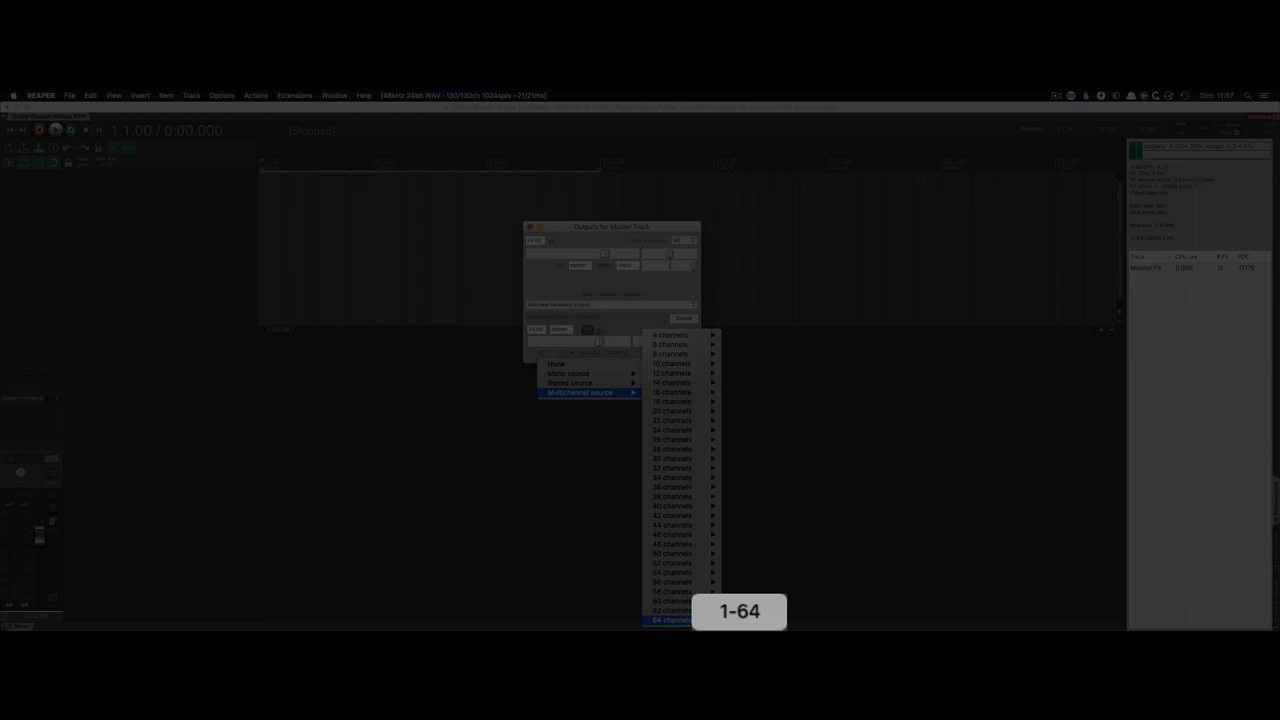
{"action": "left_click", "coordinate": [700, 620]}
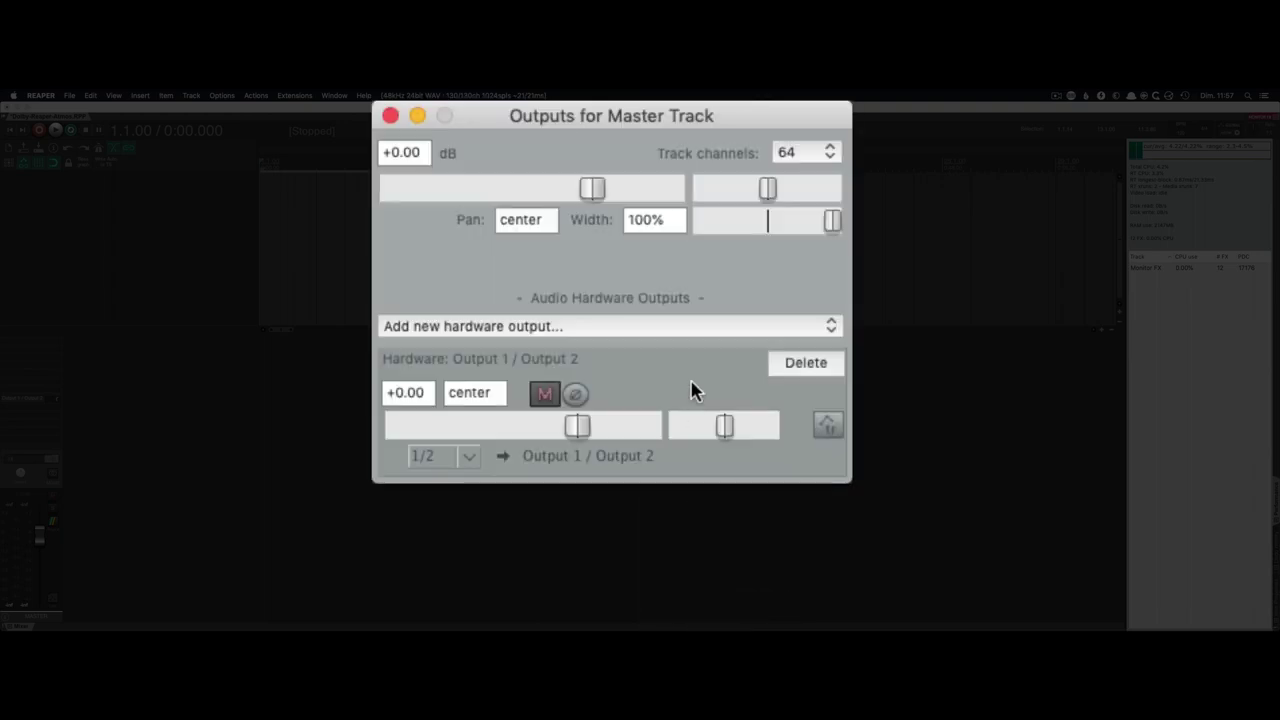
{"action": "left_click", "coordinate": [390, 116]}
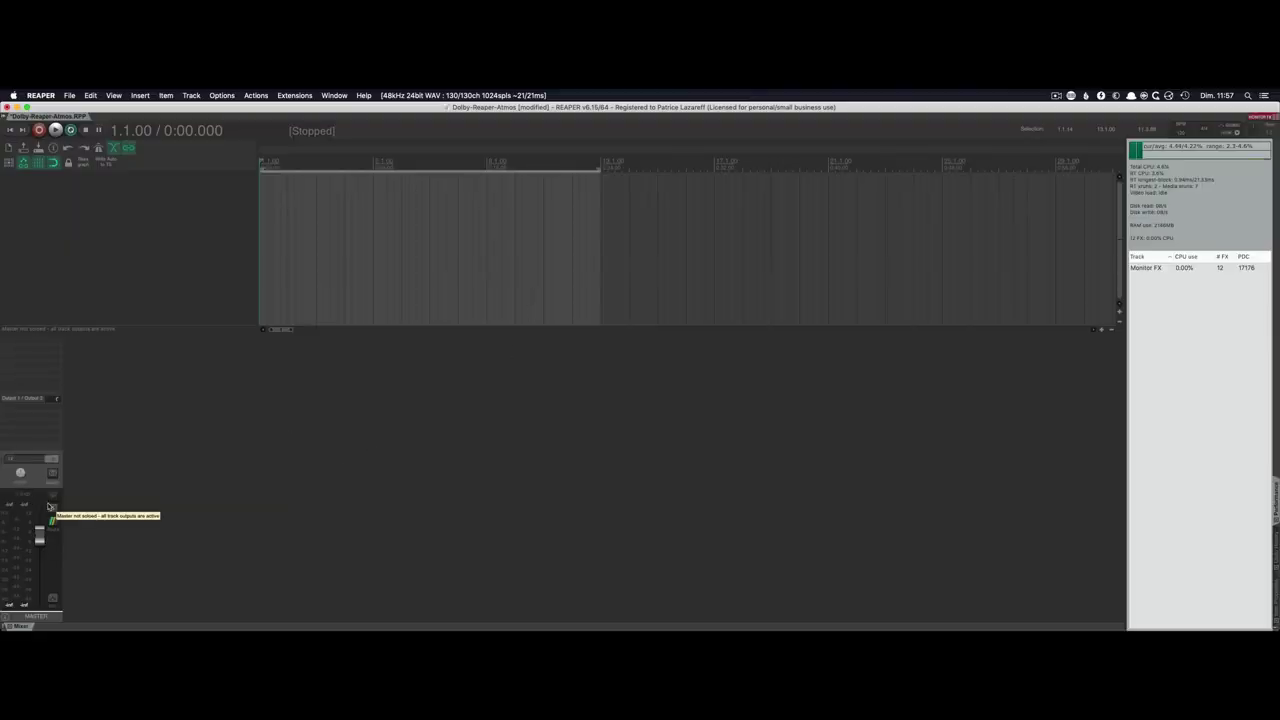
Hide the mixer, add a track named MTC, and insert an SMPTE LTC/MTC Timecode Generator item
{"action": "key", "text": "super+m"}
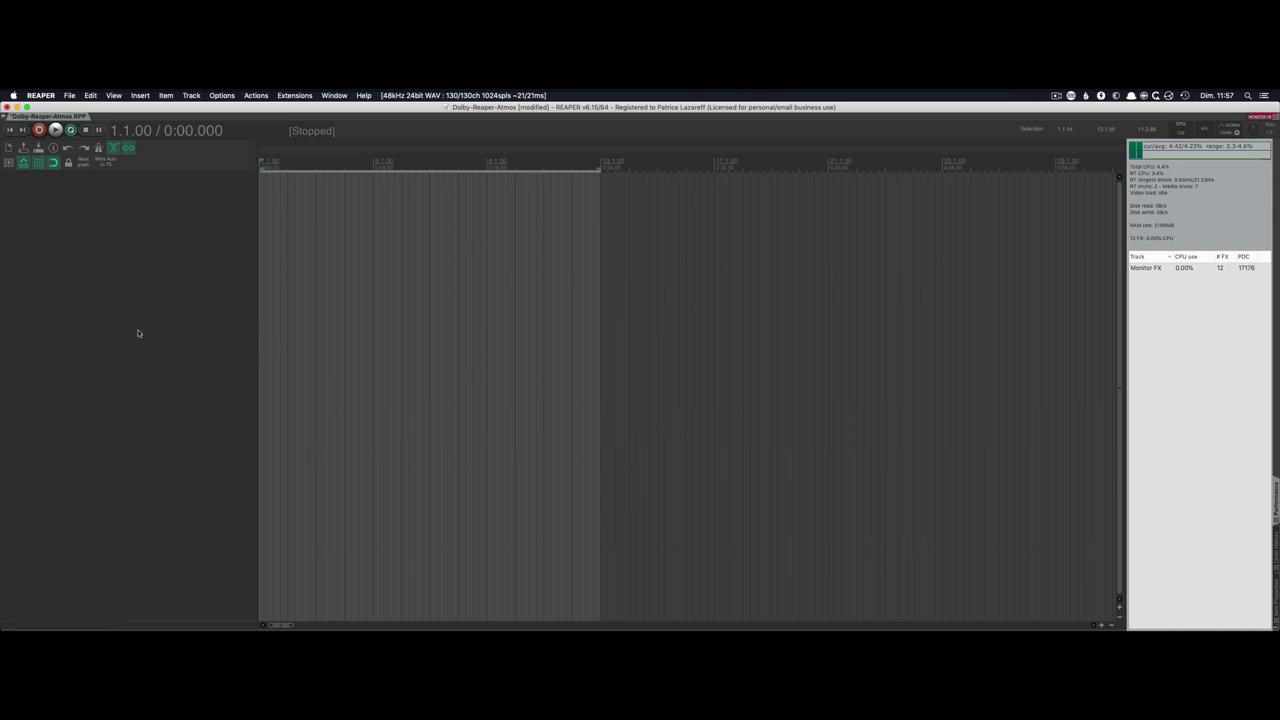
{"action": "double_click", "coordinate": [141, 229]}
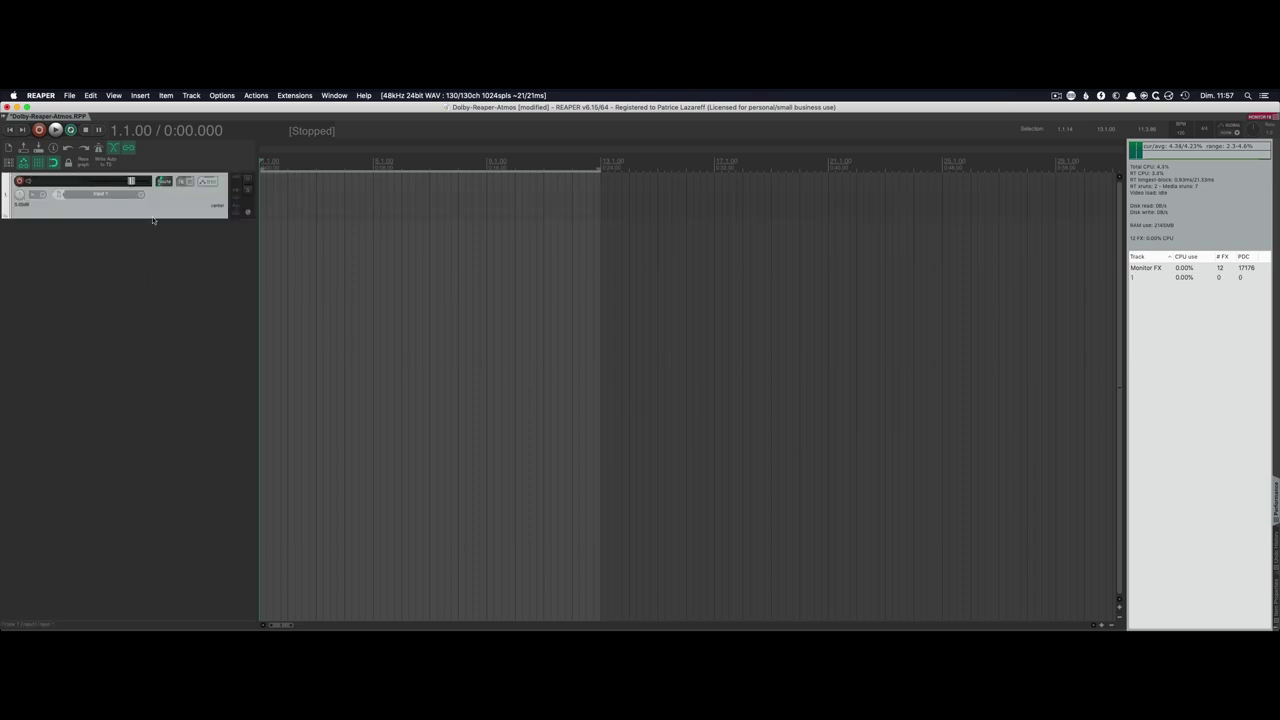
{"action": "double_click", "coordinate": [57, 184]}
{"action": "type", "text": "MTC"}
{"action": "key", "text": "Return"}
{"action": "left_click", "coordinate": [141, 96]}
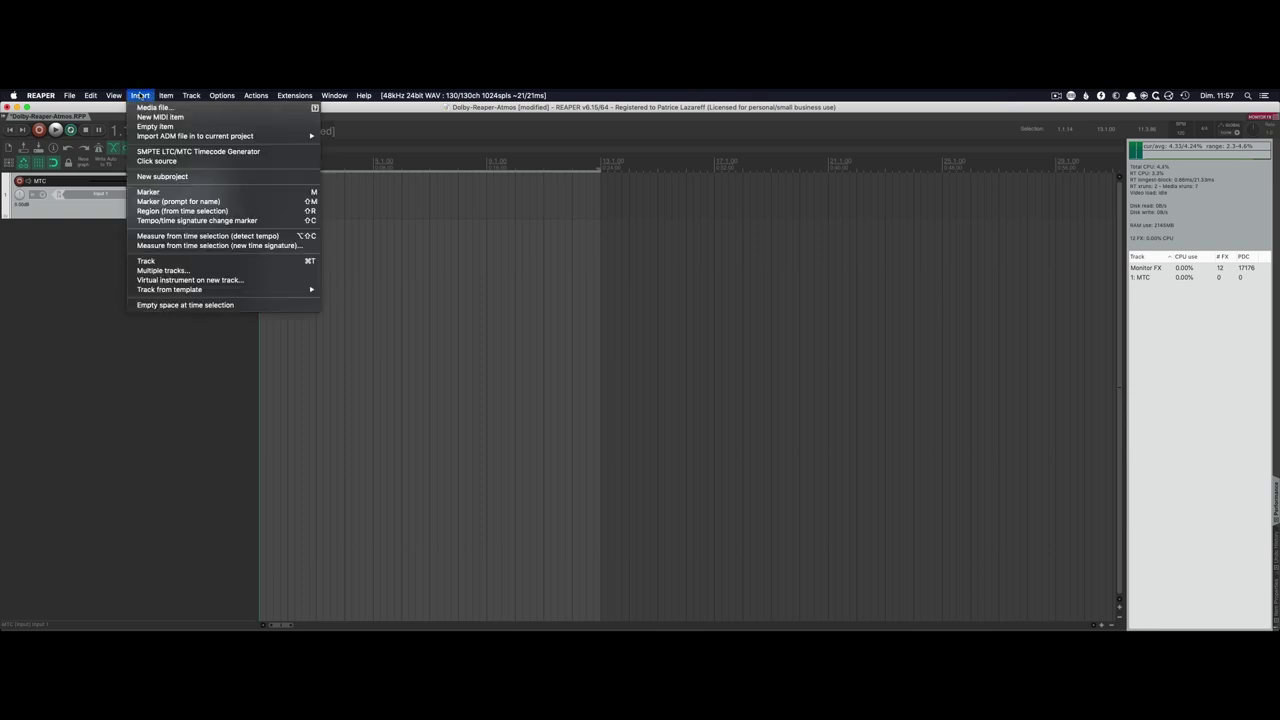
{"action": "left_click", "coordinate": [199, 153]}
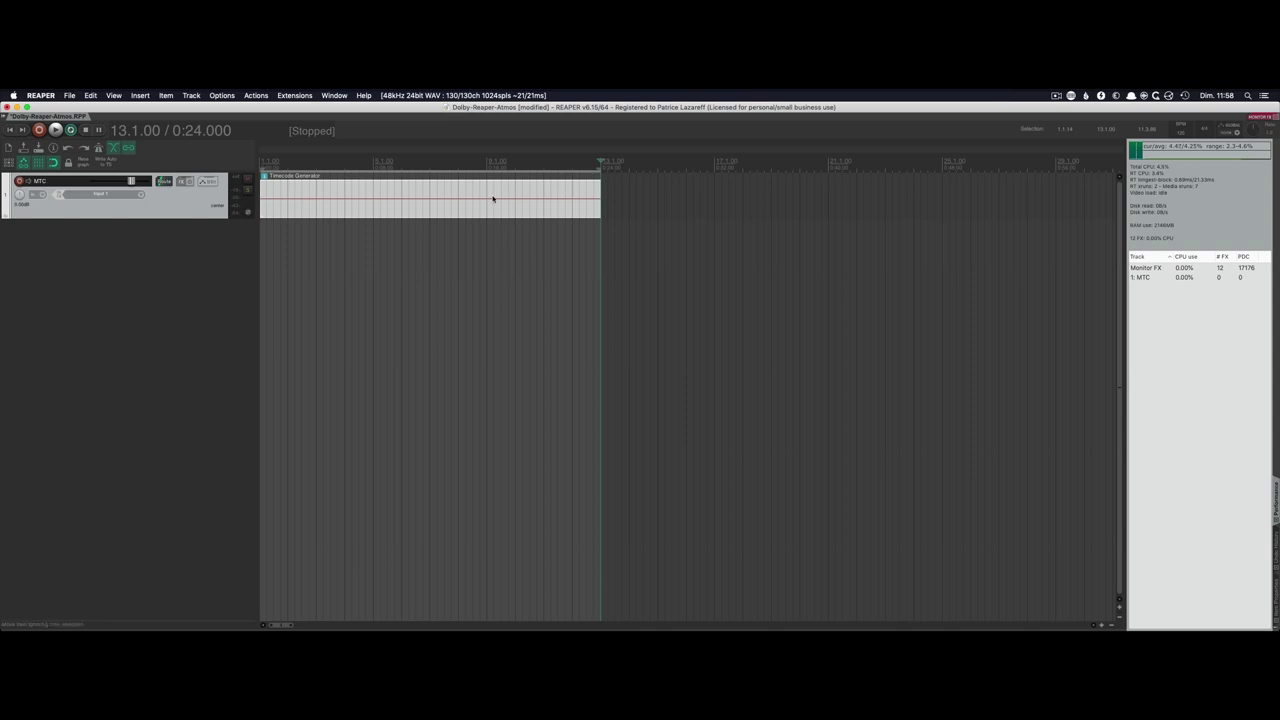
Open the Timecode Generator item's source properties and close them unchanged
{"action": "right_click", "coordinate": [420, 193]}
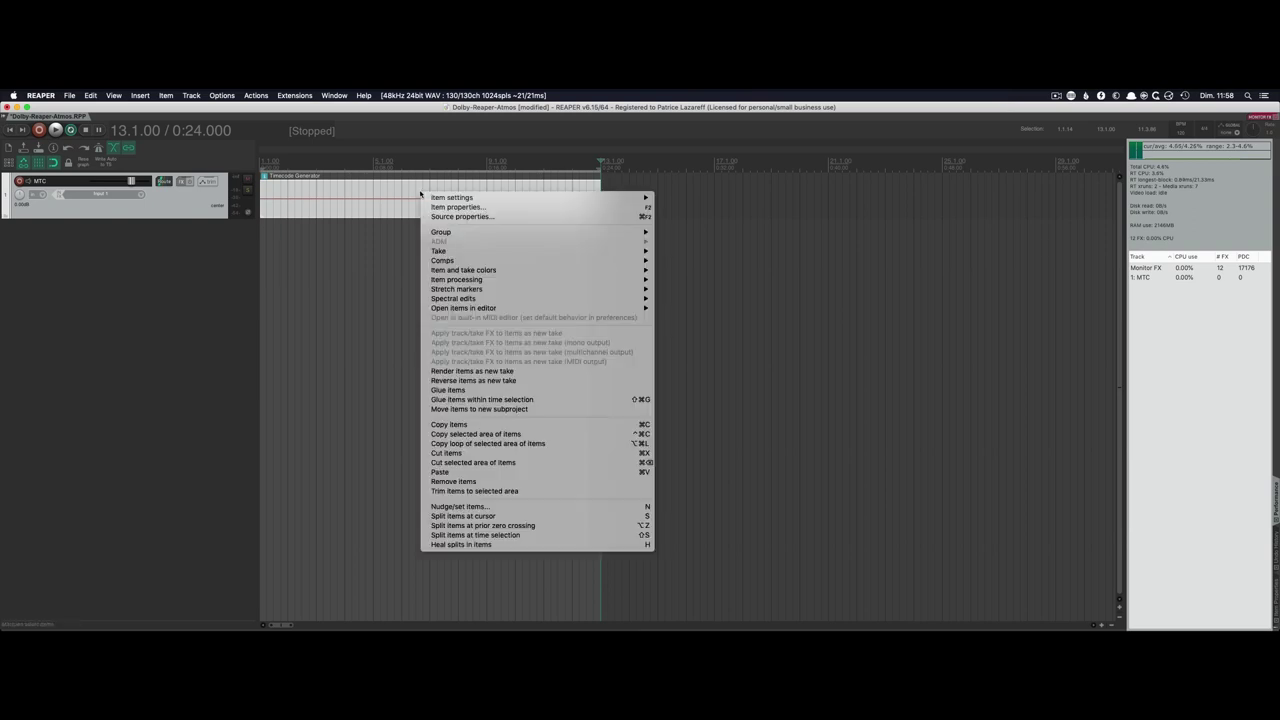
{"action": "left_click", "coordinate": [471, 217]}
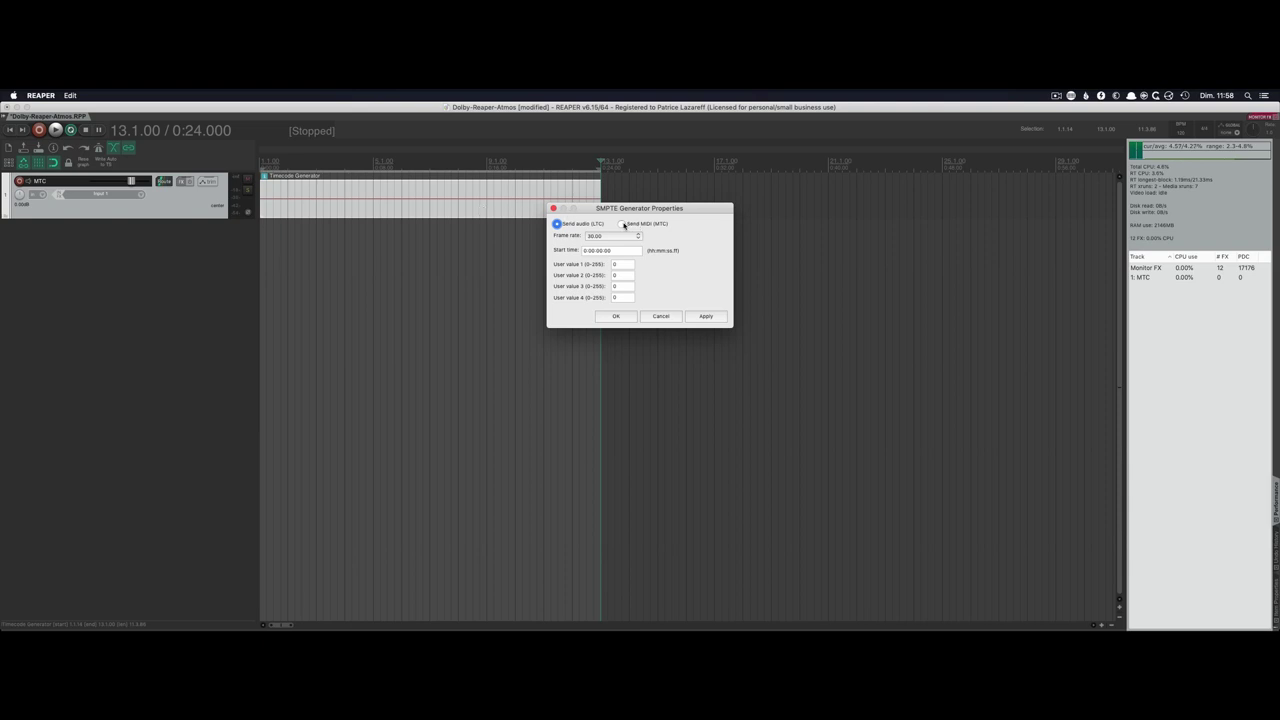
{"action": "left_click", "coordinate": [661, 316]}
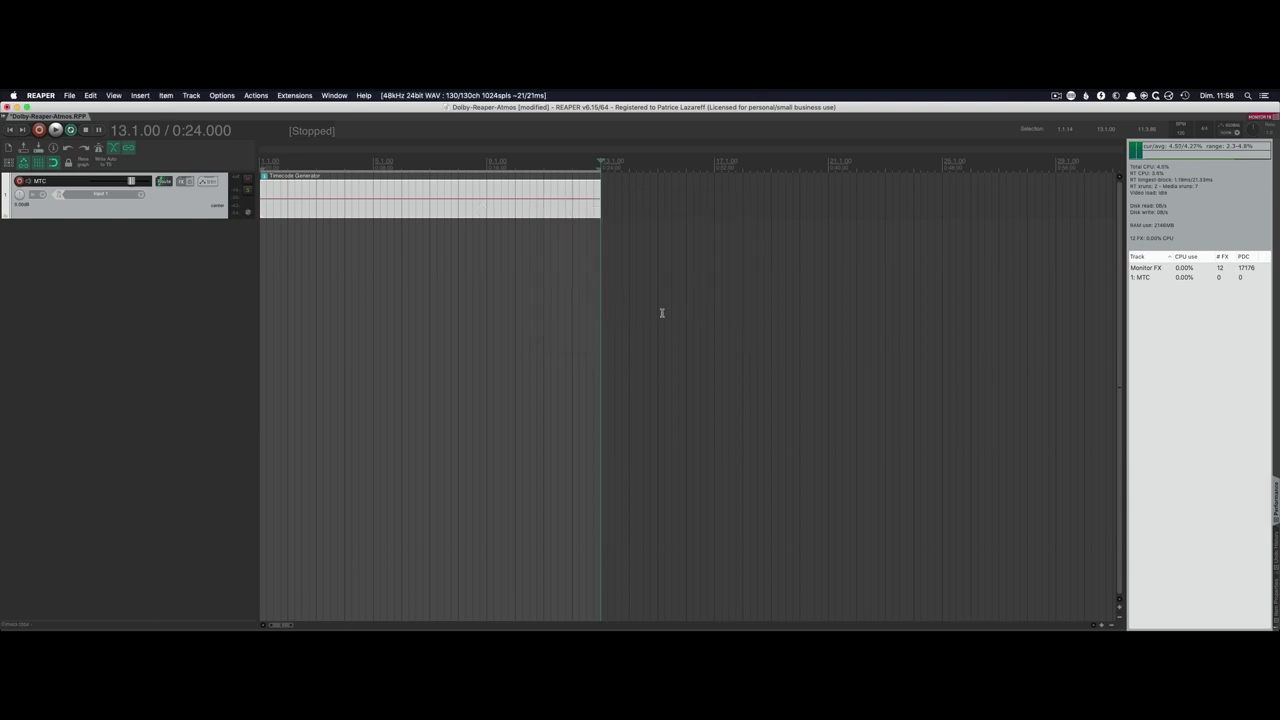
Set the generator to send MIDI timecode (MTC) at 29.97ND, then apply and confirm
{"action": "right_click", "coordinate": [495, 206]}
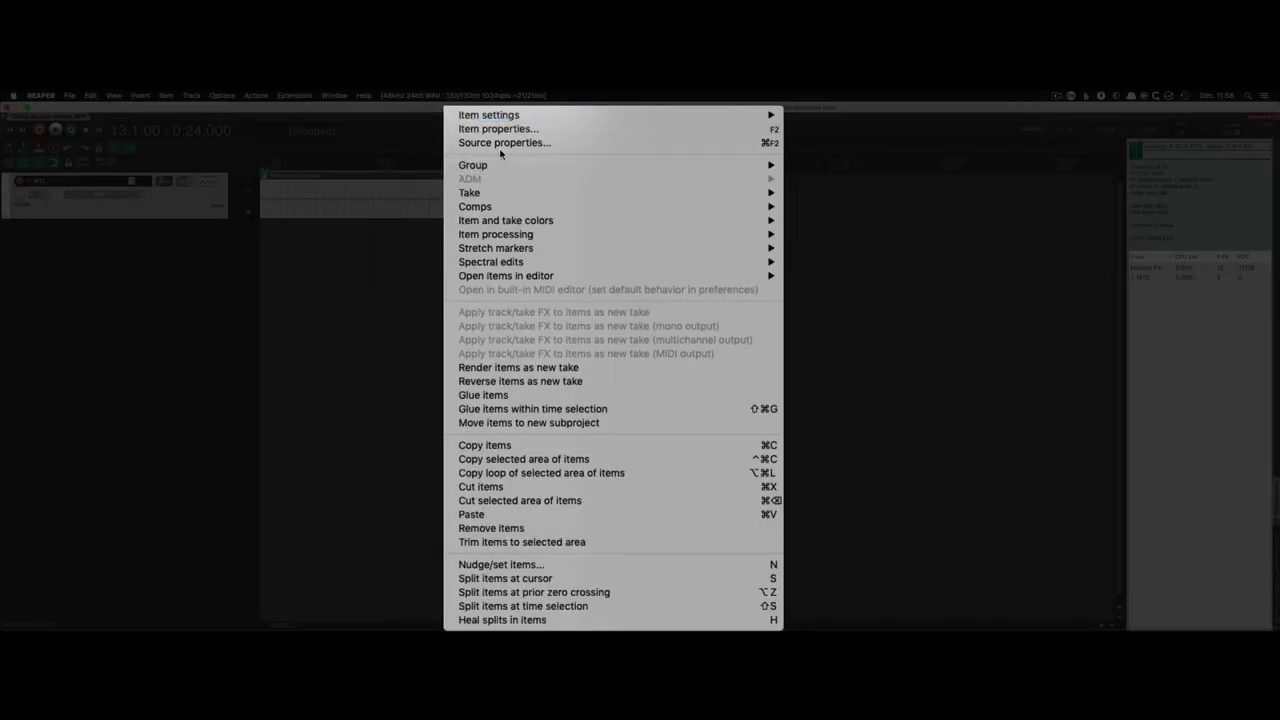
{"action": "left_click", "coordinate": [510, 143]}
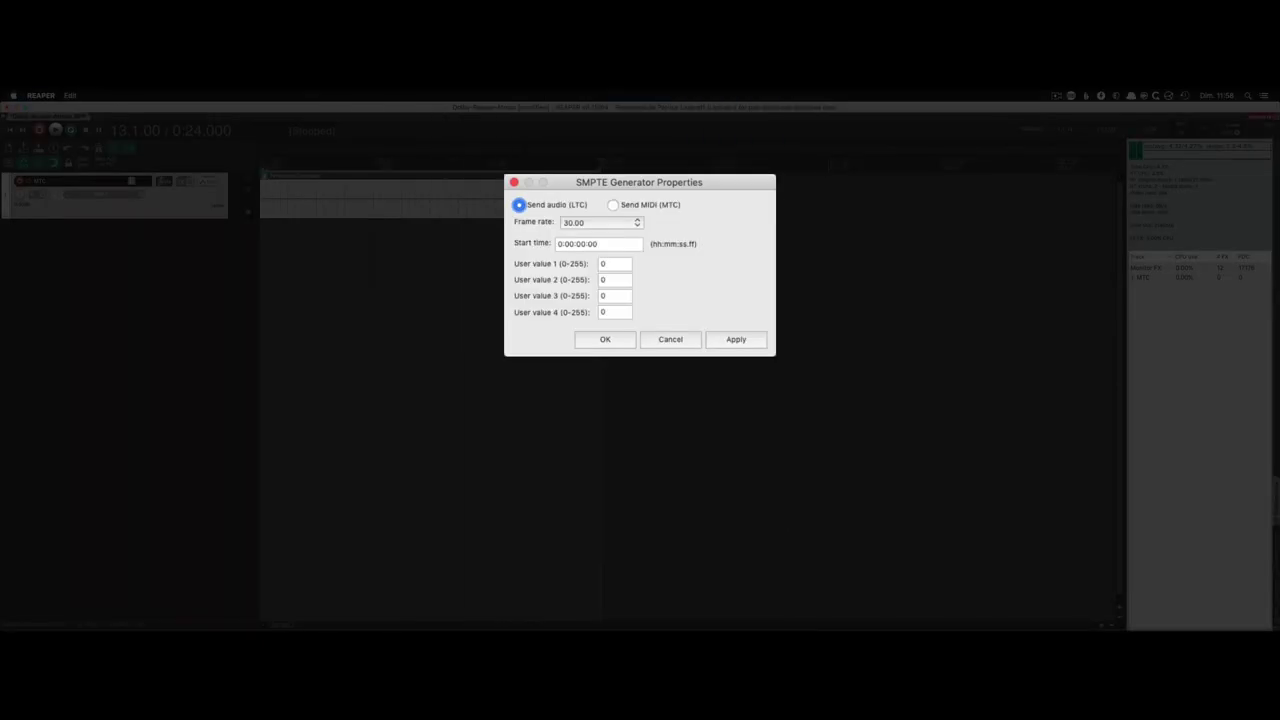
{"action": "left_click", "coordinate": [613, 205]}
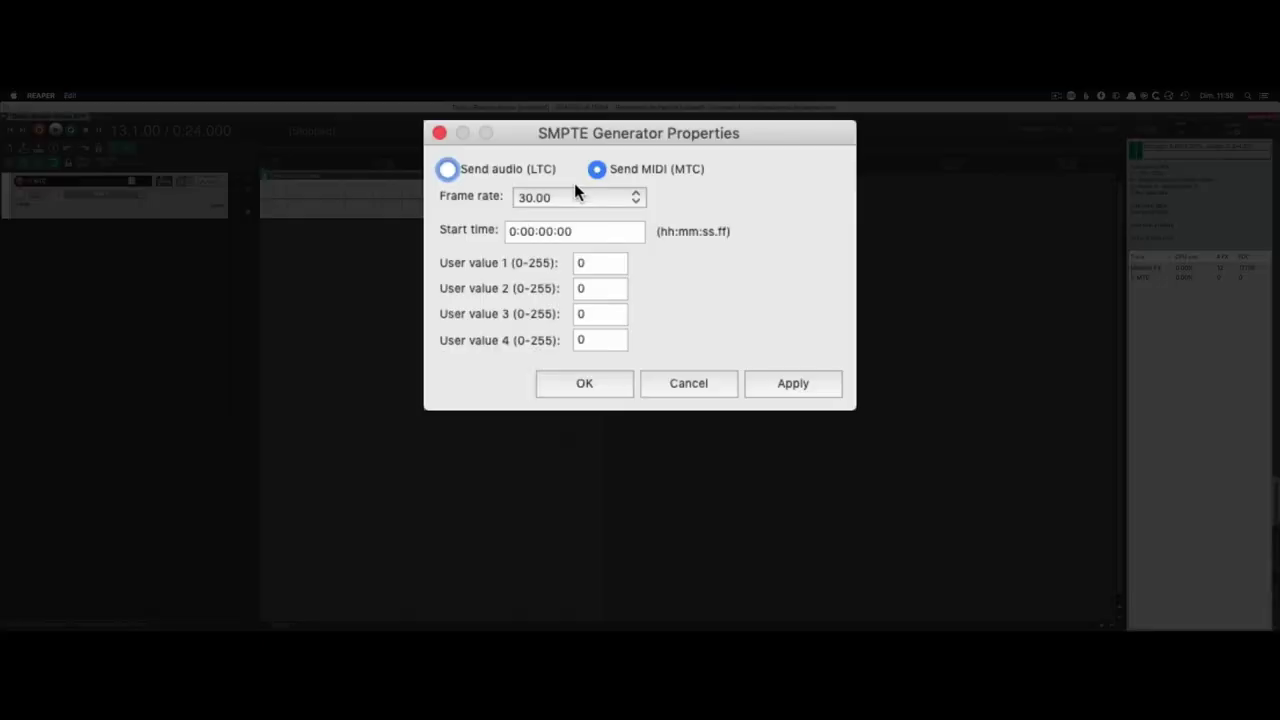
{"action": "left_click", "coordinate": [576, 197]}
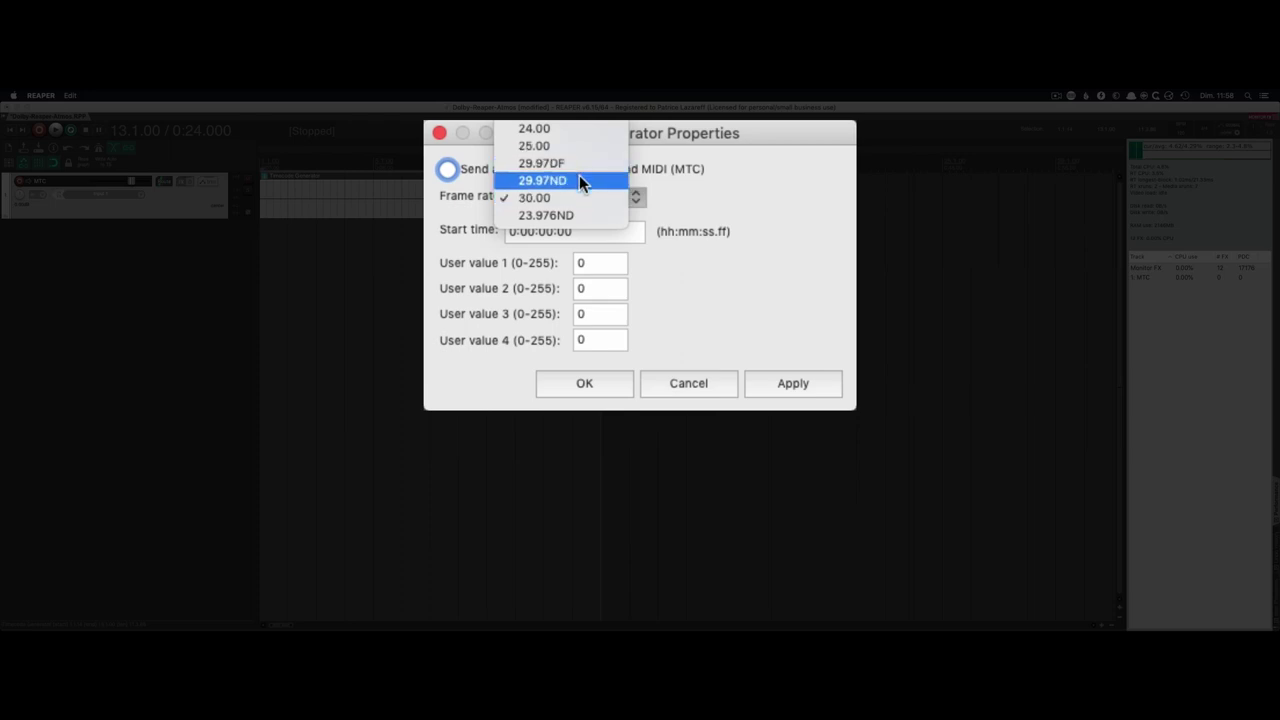
{"action": "left_click", "coordinate": [579, 180]}
{"action": "key", "text": "super+Tab"}
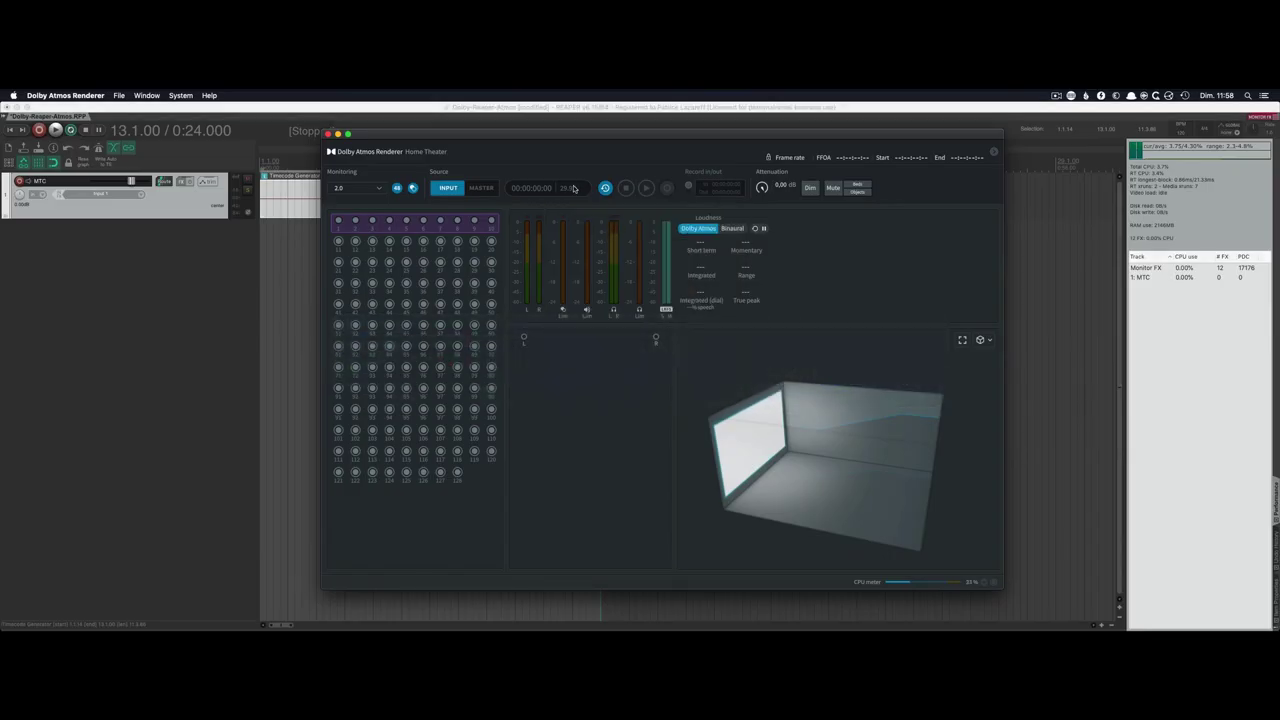
{"action": "key", "text": "super+Tab"}
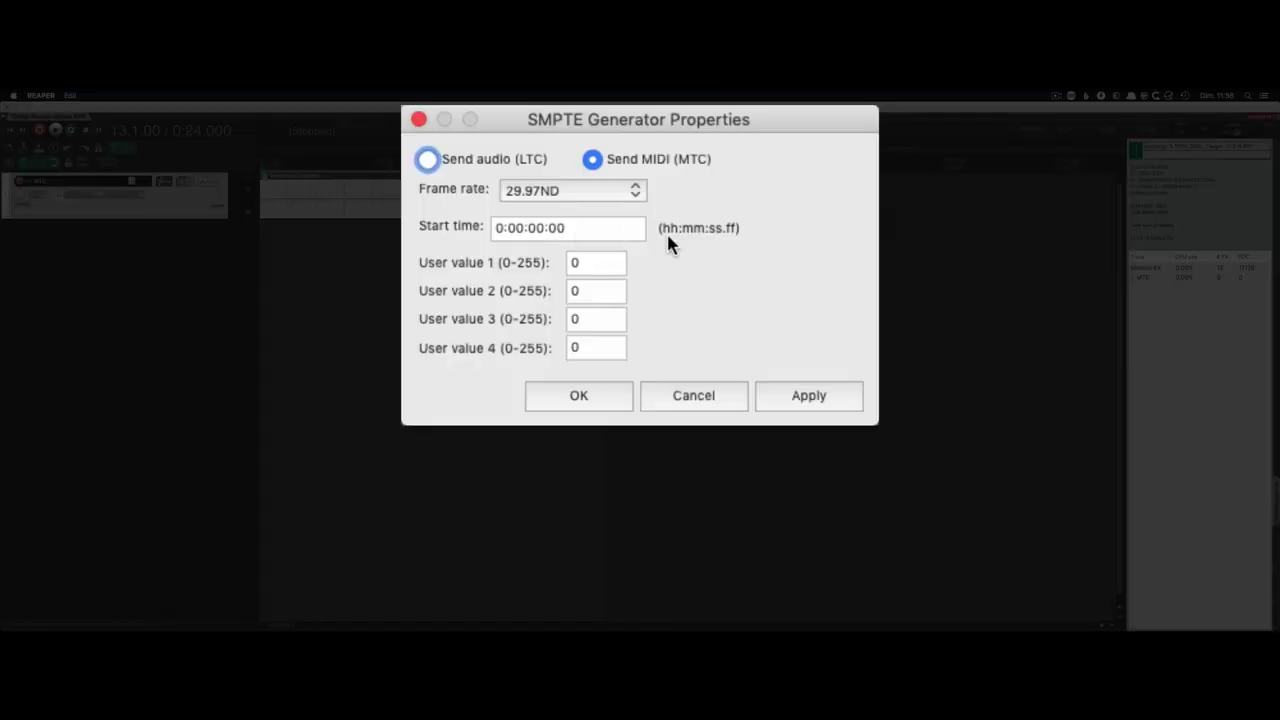
{"action": "left_click", "coordinate": [822, 398]}
{"action": "left_click", "coordinate": [580, 395]}
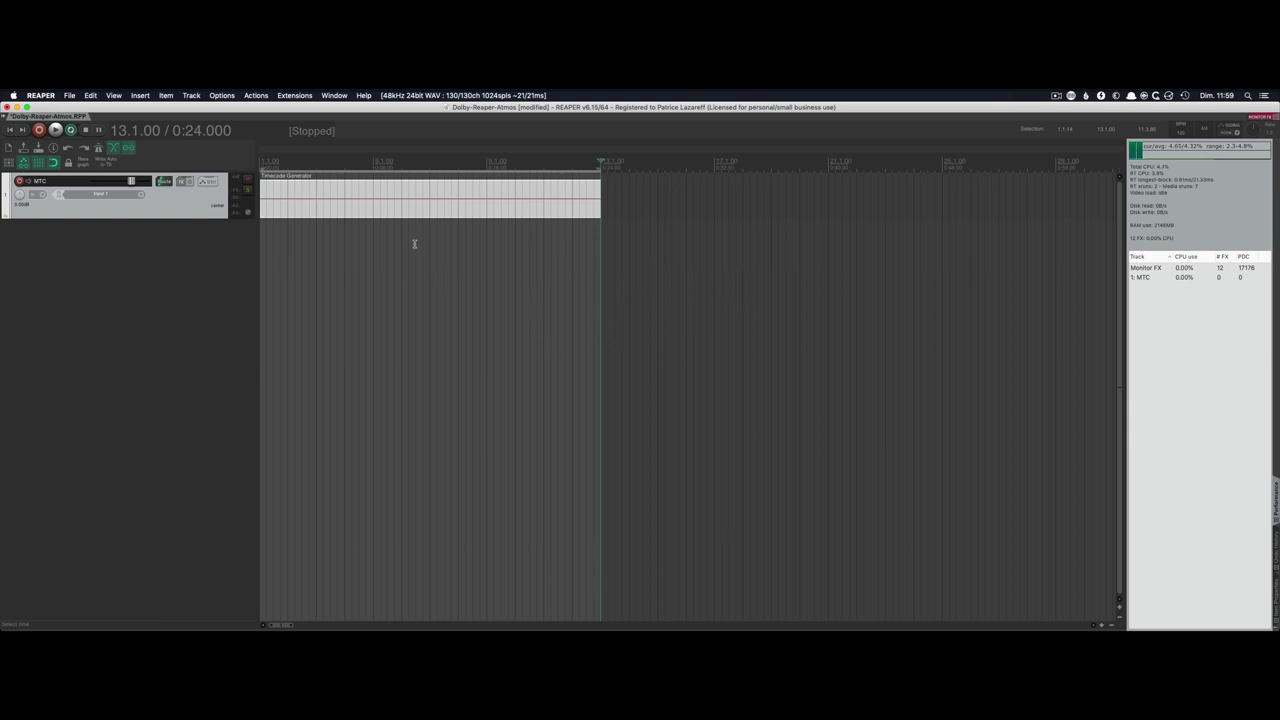
{"action": "key", "text": "Home"}
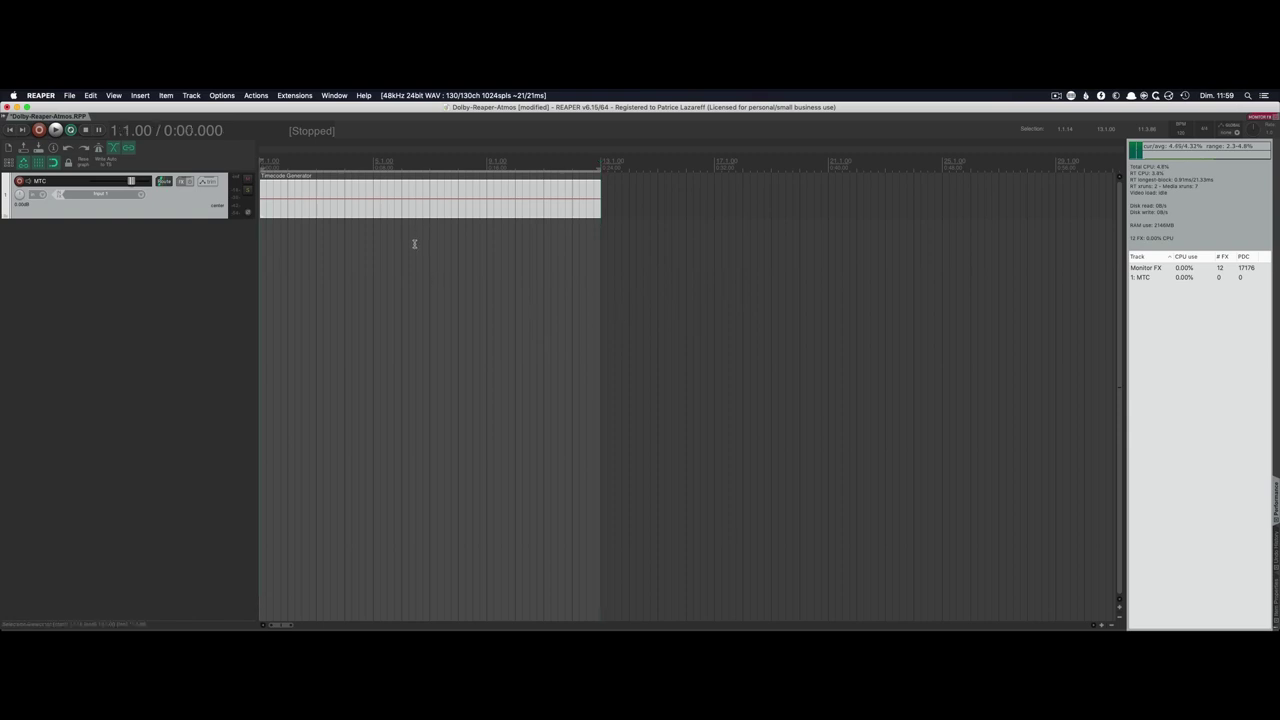
{"action": "key", "text": "space"}
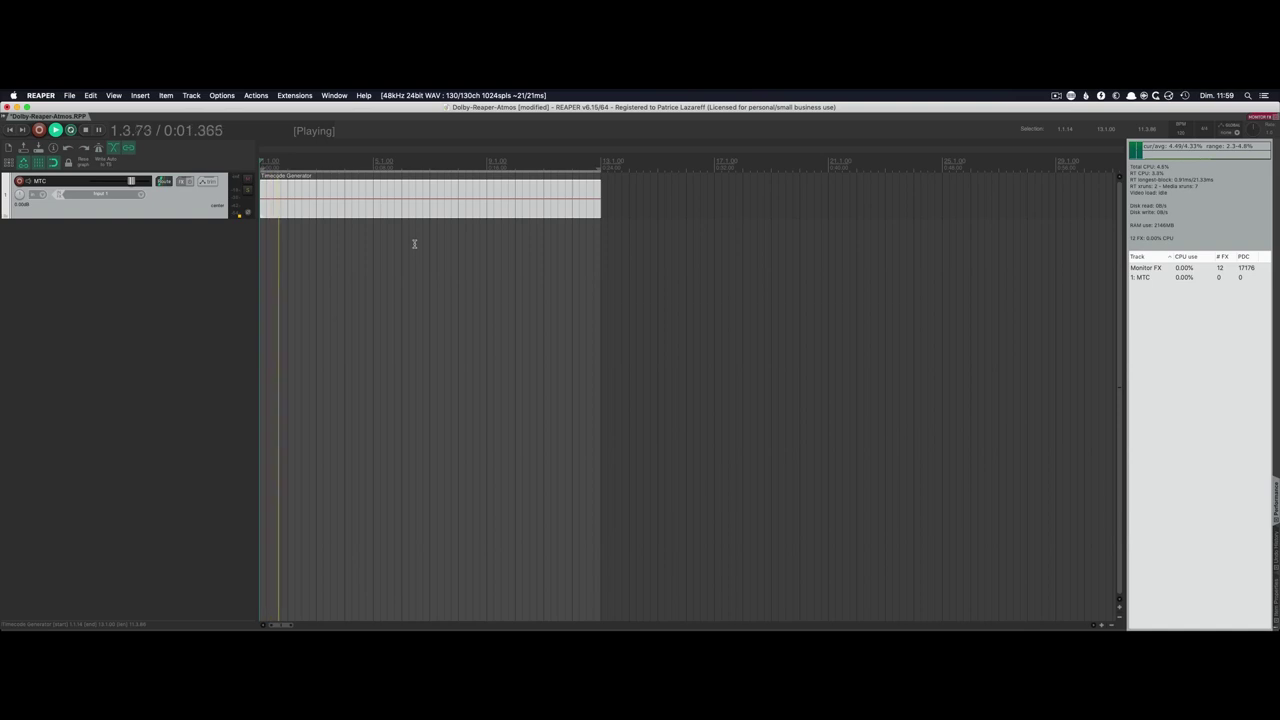
{"action": "key", "text": "super+Tab"}
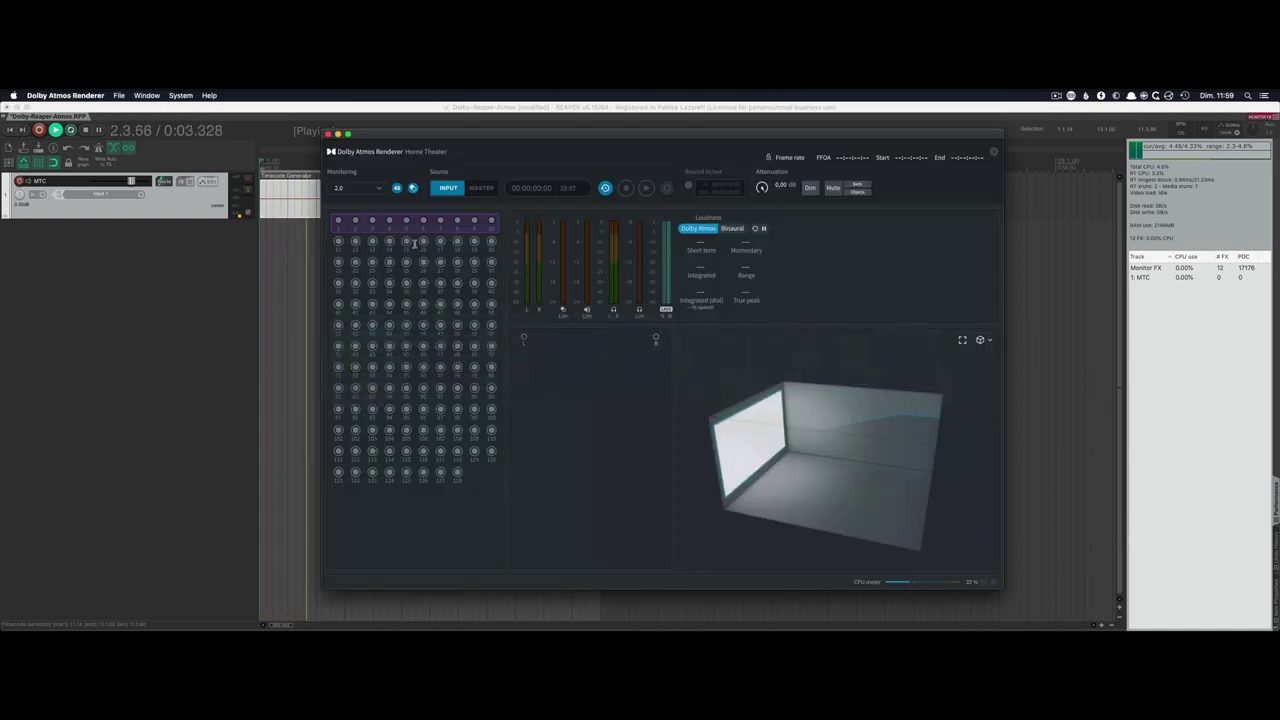
{"action": "left_click", "coordinate": [606, 188]}
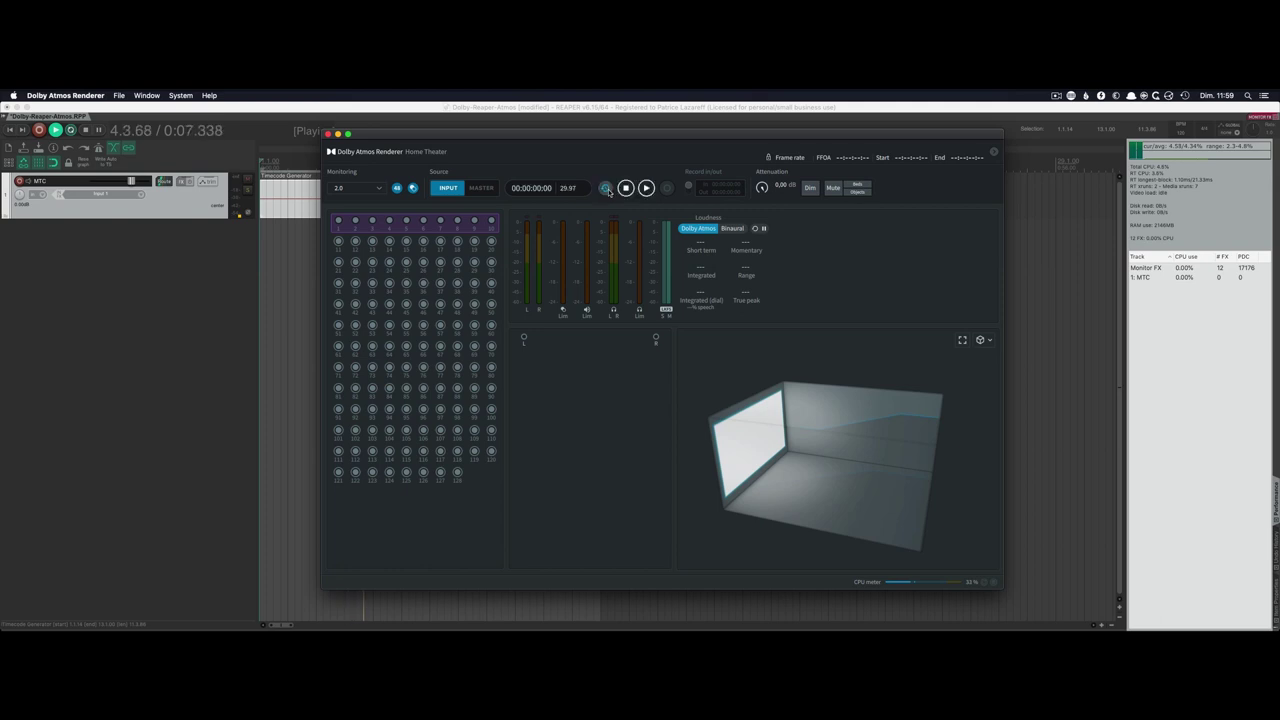
{"action": "left_click", "coordinate": [606, 188]}
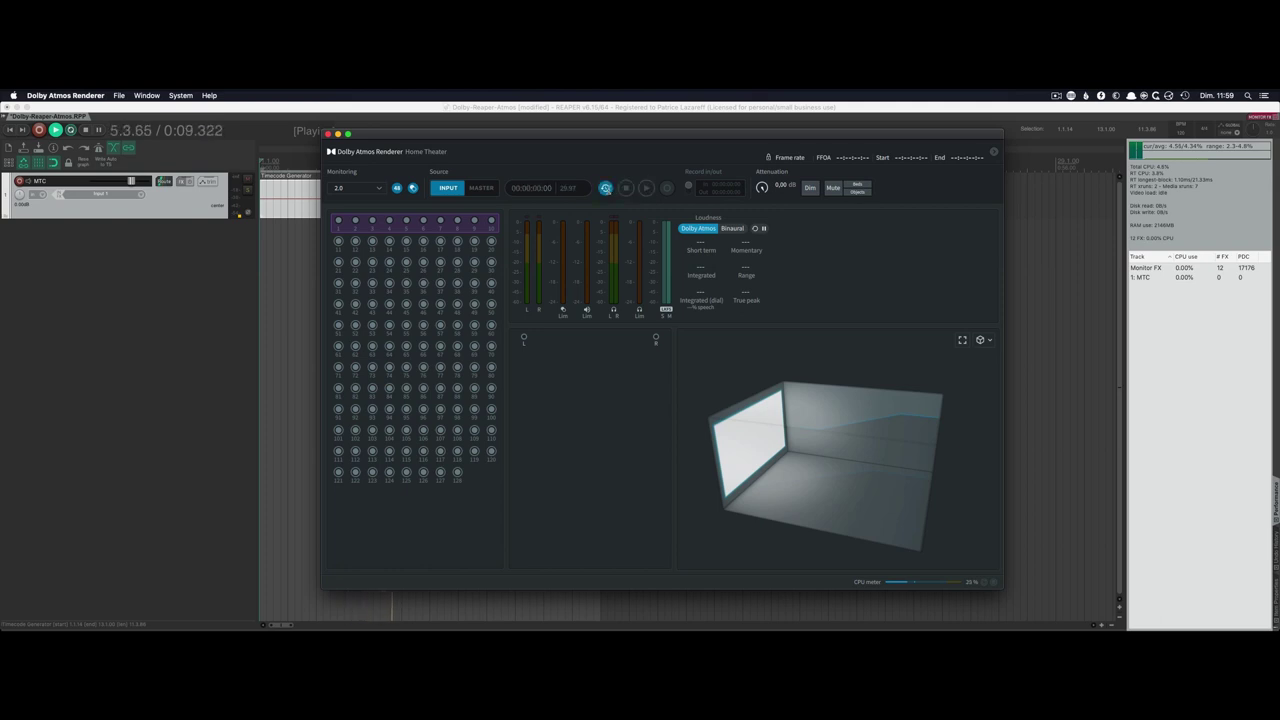
{"action": "left_click", "coordinate": [155, 193]}
{"action": "key", "text": "space"}
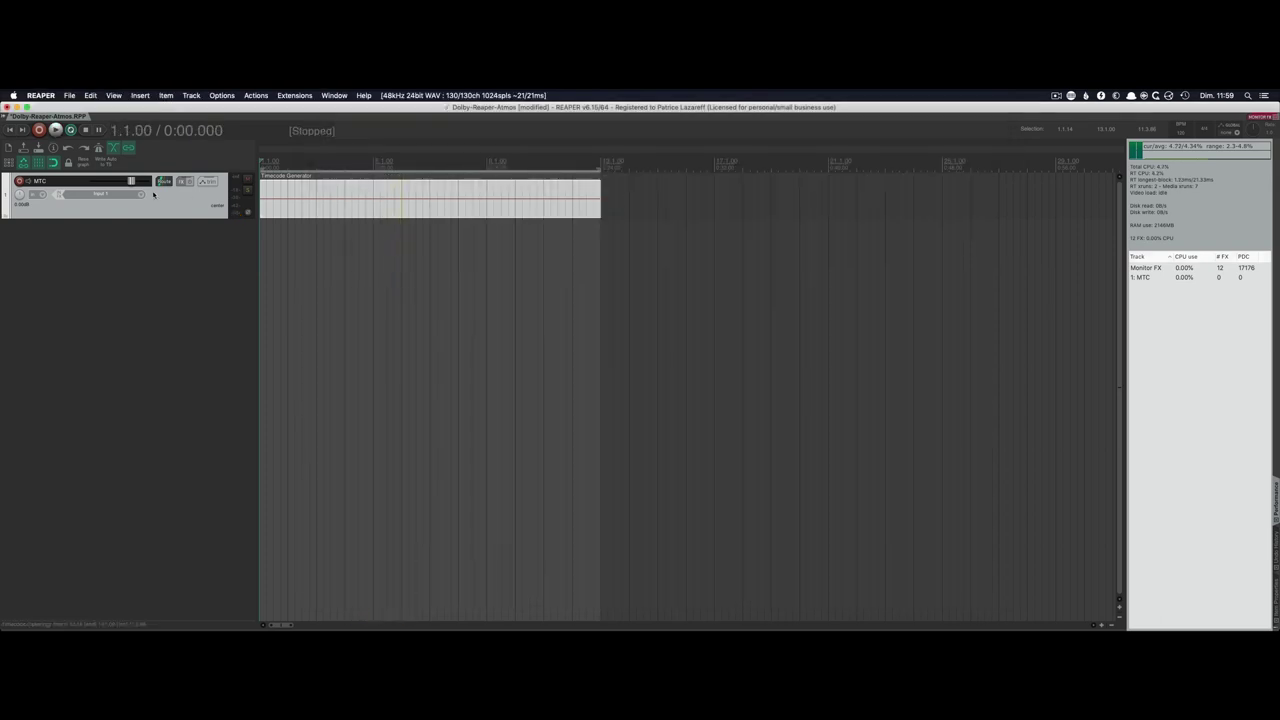
{"action": "left_click", "coordinate": [164, 182]}
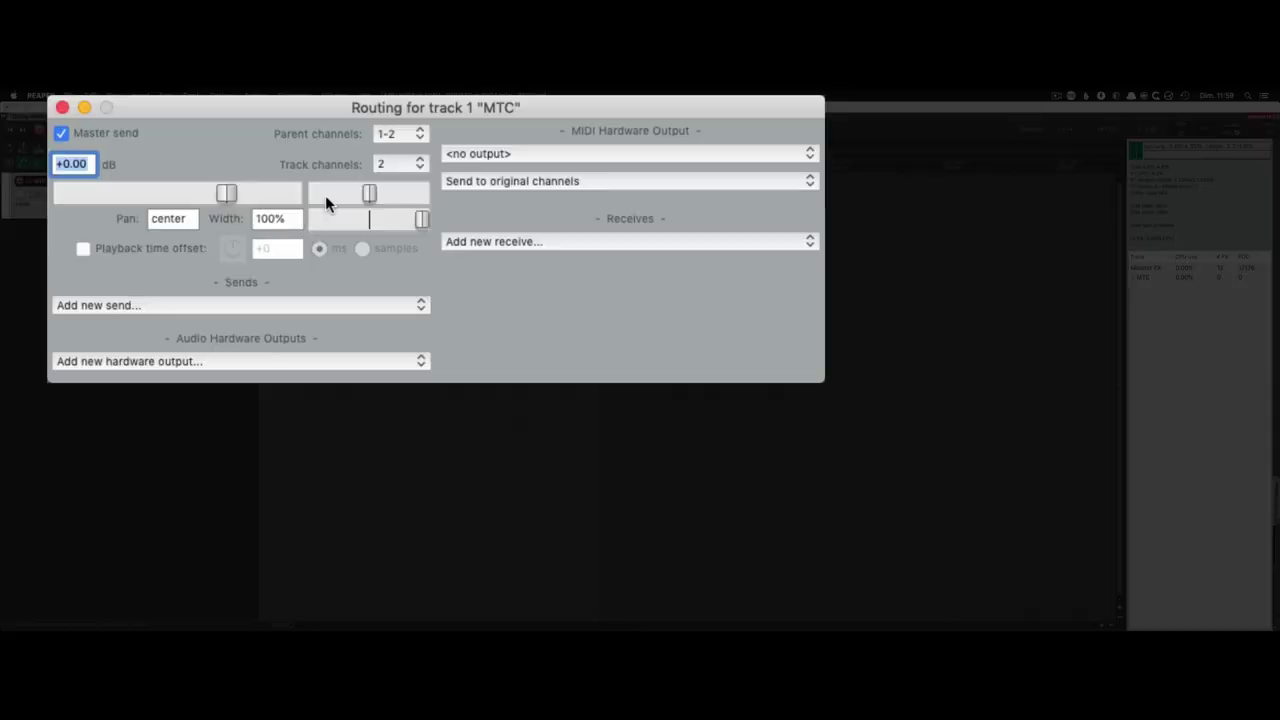
Route the MTC track's MIDI hardware output to IAC Bus 1 and start playback
{"action": "left_click", "coordinate": [624, 153]}
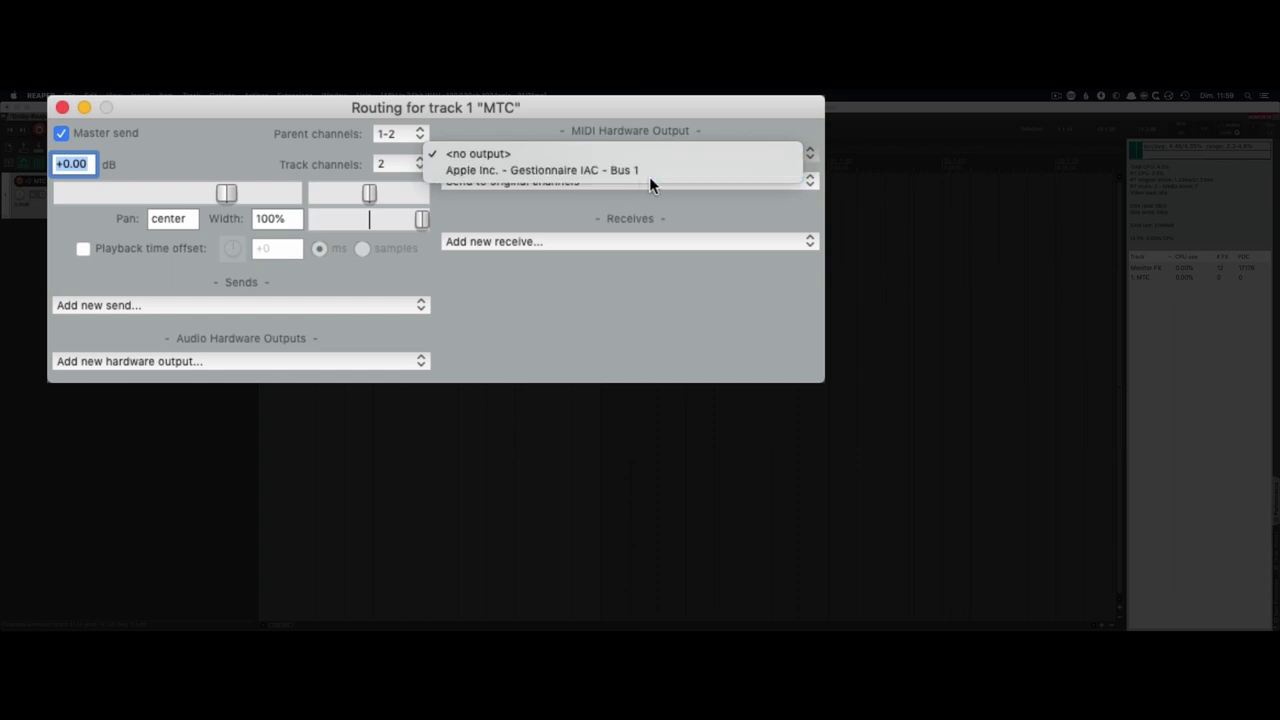
{"action": "left_click", "coordinate": [650, 170]}
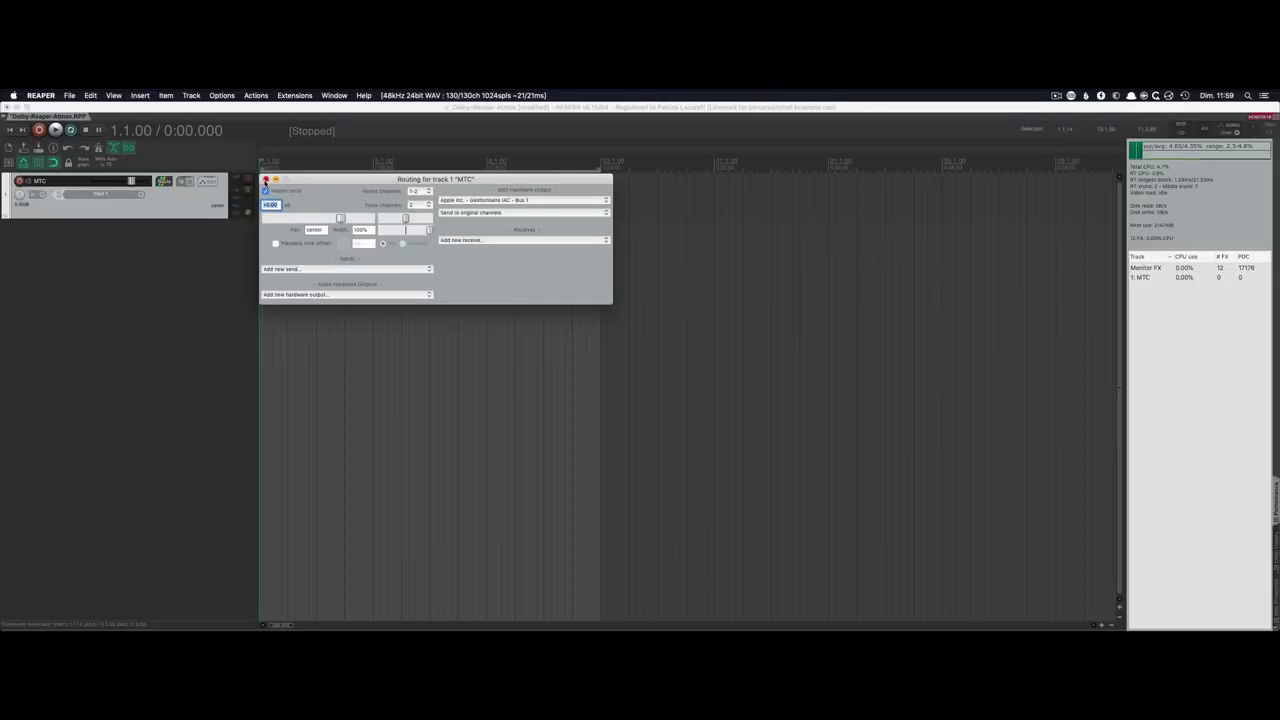
{"action": "left_click", "coordinate": [263, 177]}
{"action": "key", "text": "space"}
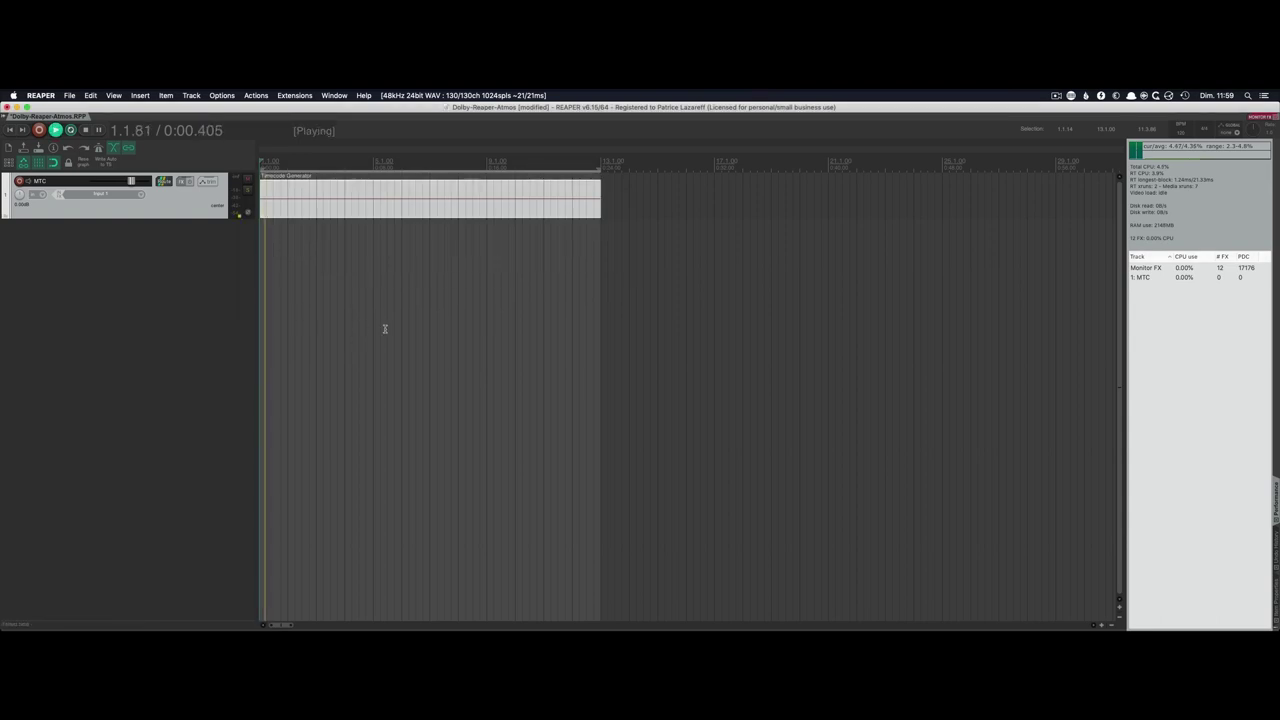
{"action": "key", "text": "super+Tab"}
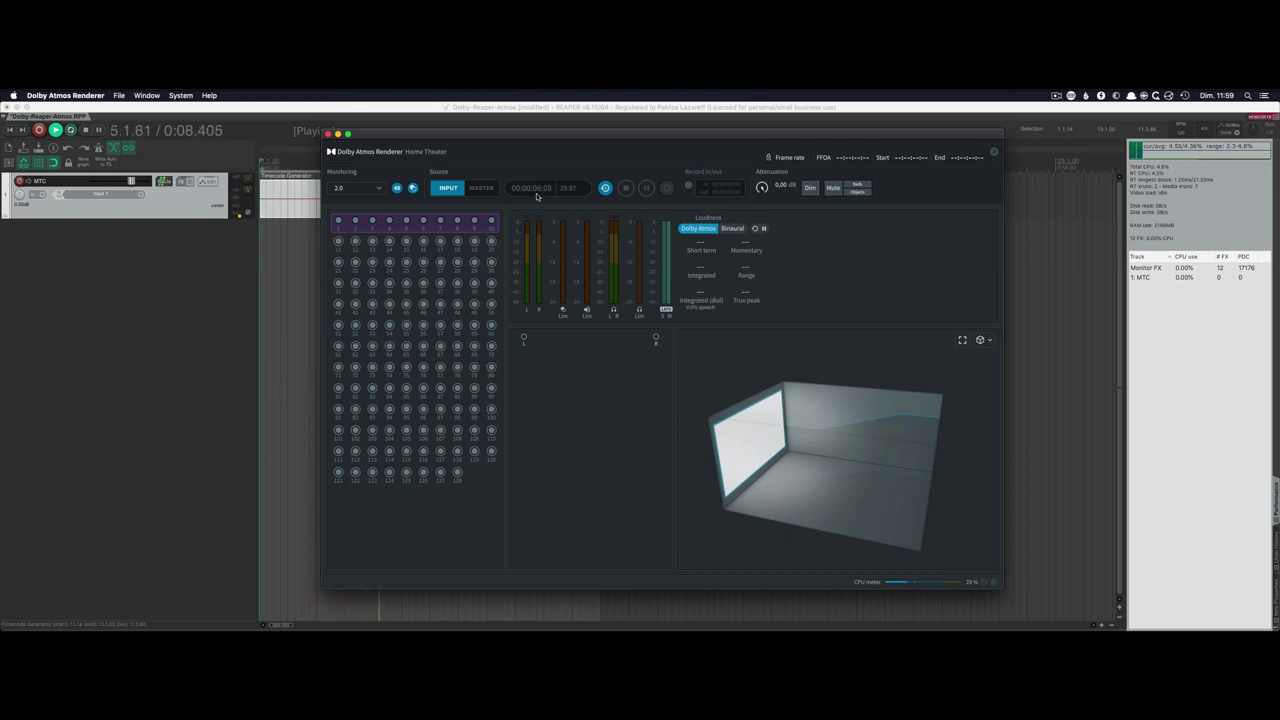
Turn off the Renderer's external timecode sync and test its own play and stop
{"action": "left_click", "coordinate": [605, 188]}
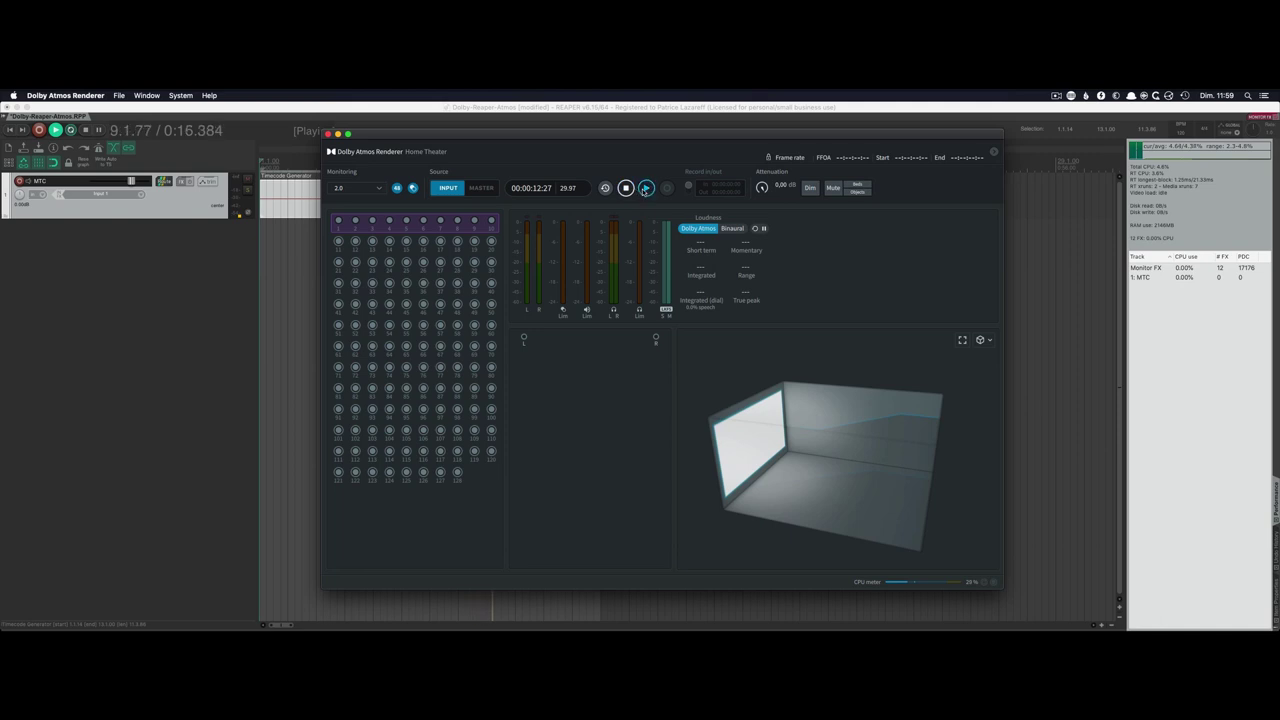
{"action": "left_click", "coordinate": [645, 189]}
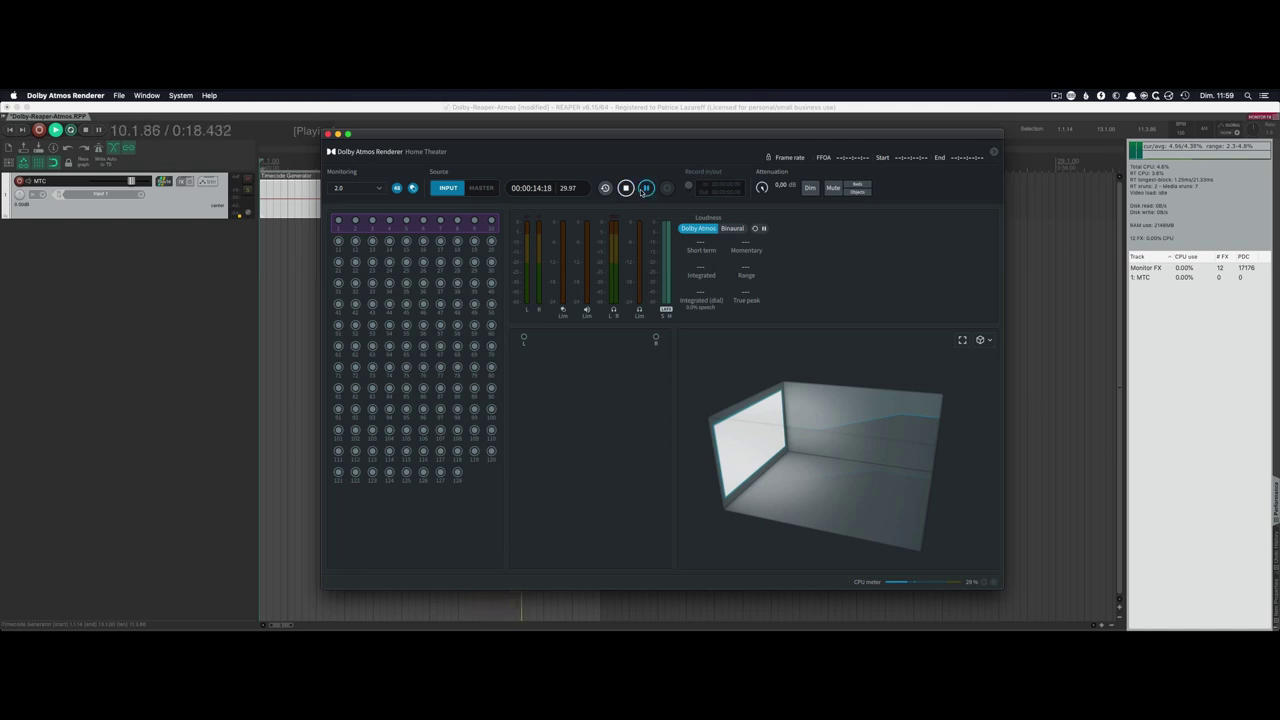
{"action": "left_click", "coordinate": [626, 189]}
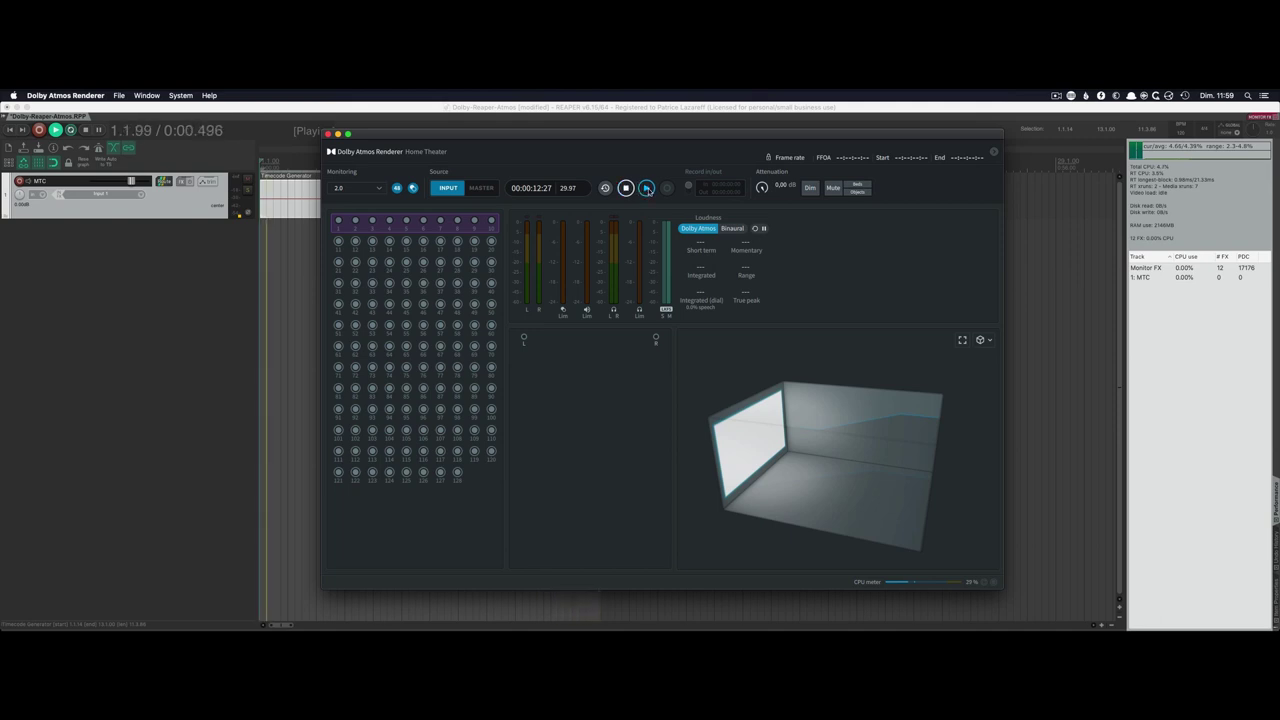
{"action": "key", "text": "super+Tab"}
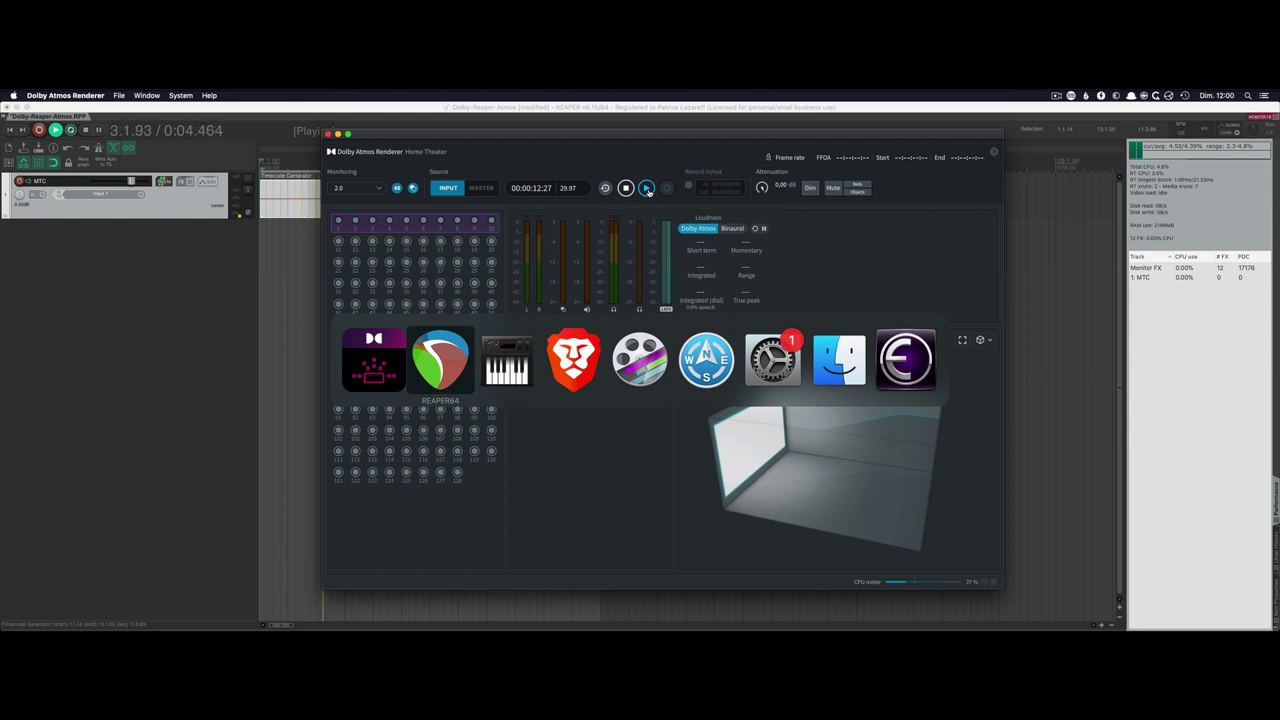
Scroll Brave's Netflix Open Content page down to the Sol Levante and Nocturne assets
{"action": "key", "text": "super+Tab"}
{"action": "key", "text": "super+Tab"}
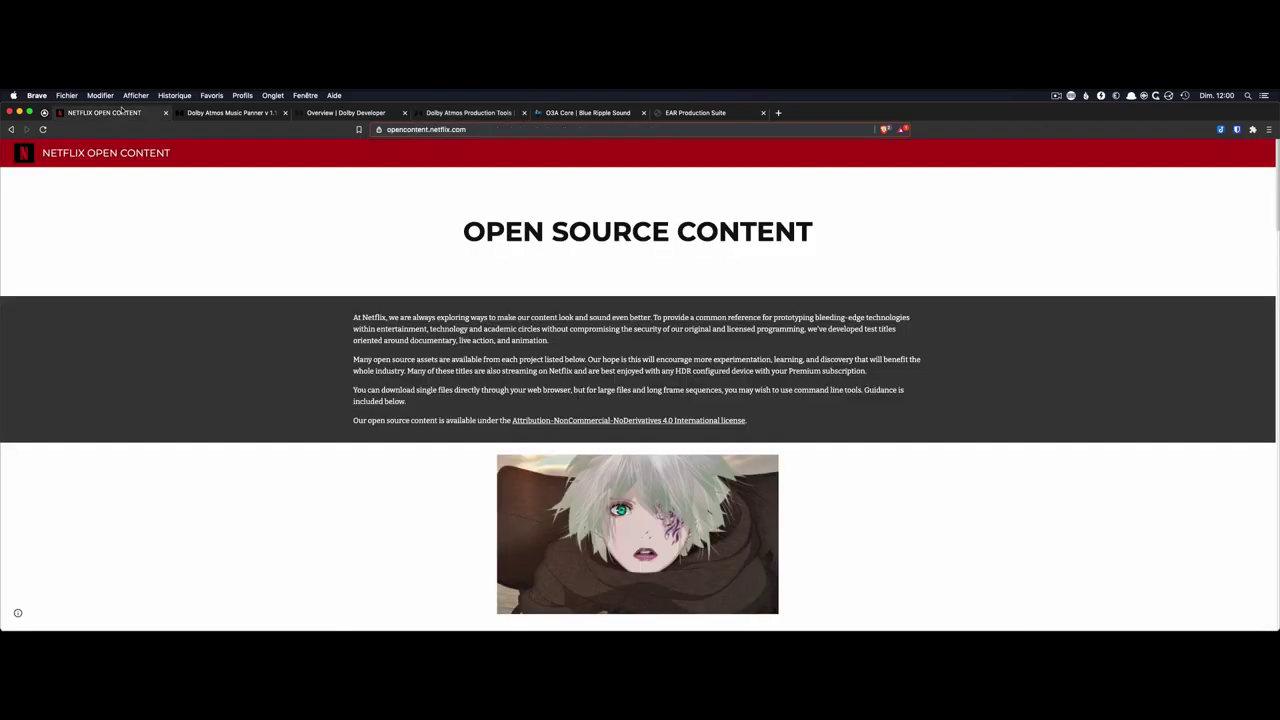
{"action": "left_click", "coordinate": [124, 112]}
{"action": "scroll", "coordinate": [950, 348], "scroll_direction": "down", "scroll_amount": 3}
{"action": "scroll", "coordinate": [908, 428], "scroll_direction": "down", "scroll_amount": 5}
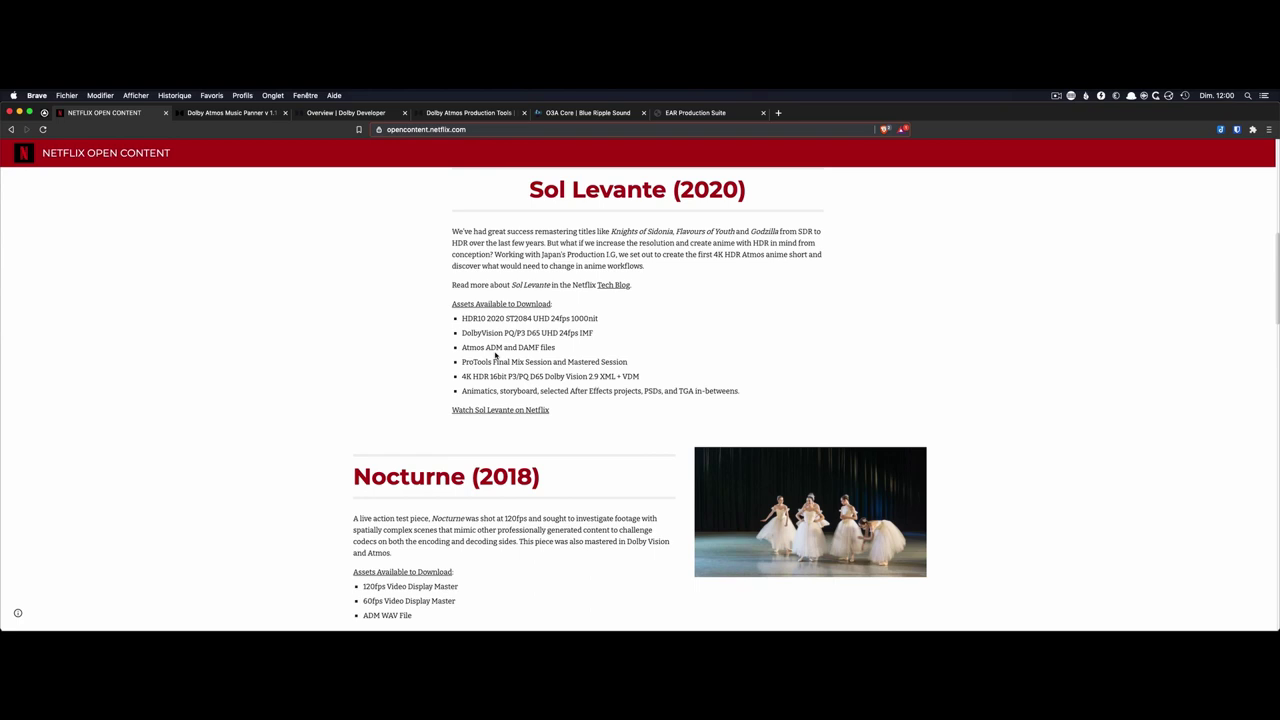
{"action": "key", "text": "super+Tab"}
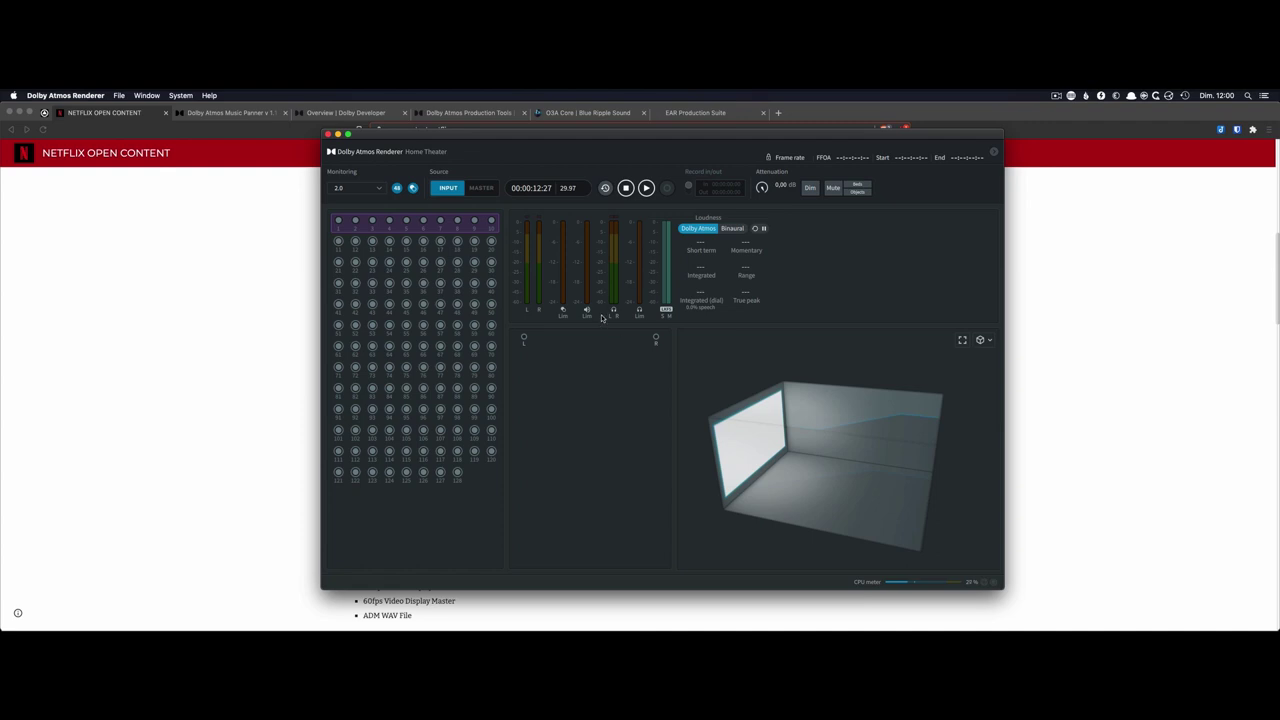
Re-enable the Renderer's external timecode sync and return to REAPER
{"action": "left_click", "coordinate": [605, 189]}
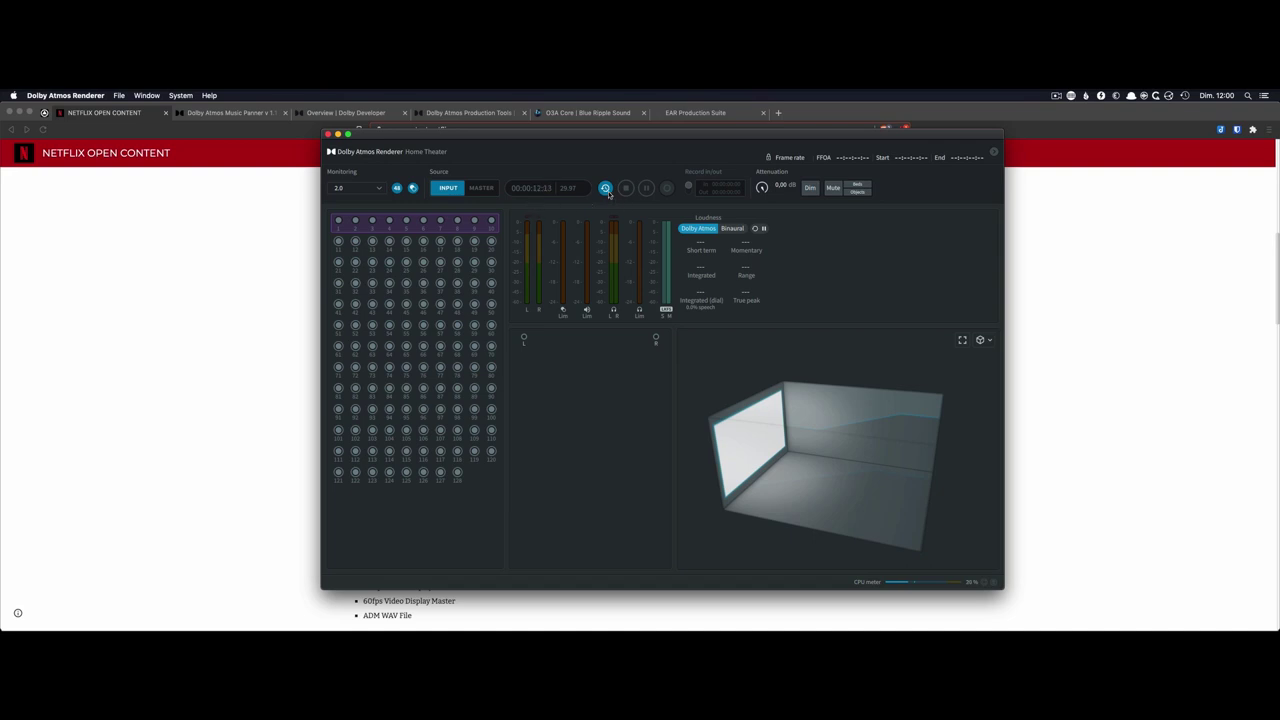
{"action": "key", "text": "super+Tab"}
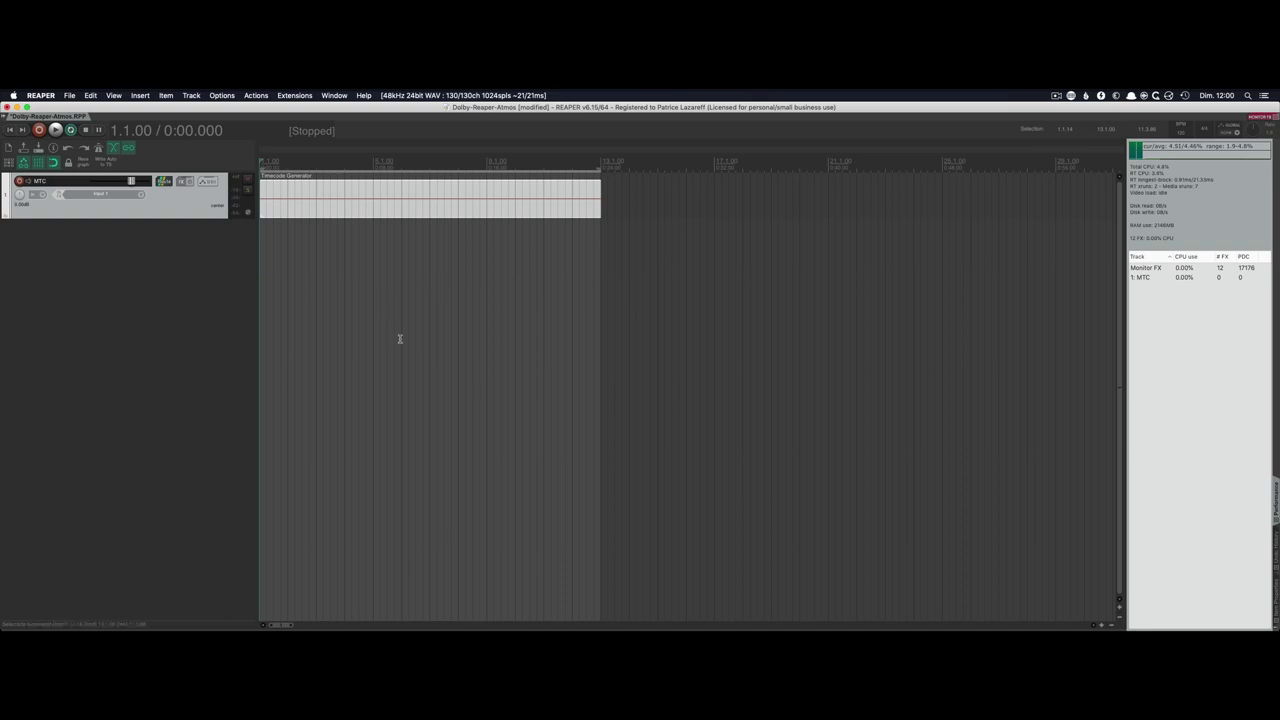
Add a track below MTC and find and preview the shaker loop by searching 'shak'
{"action": "double_click", "coordinate": [61, 293]}
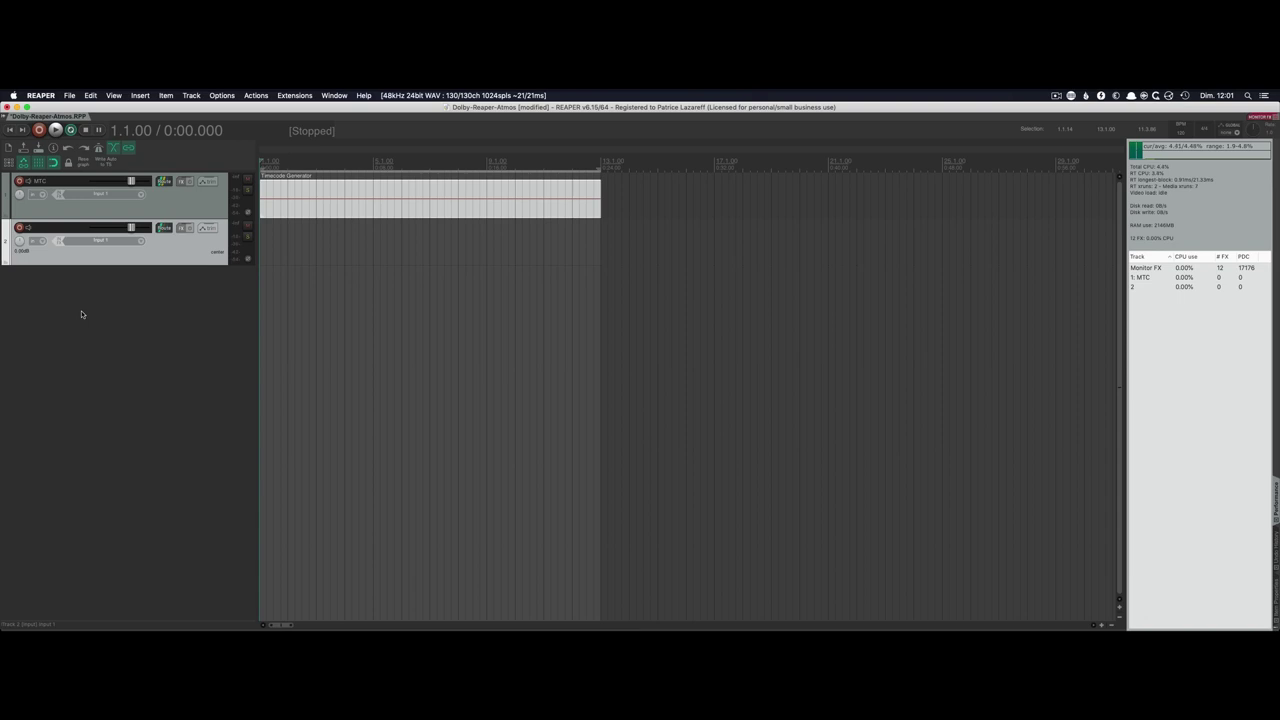
{"action": "key", "text": "super+alt+x"}
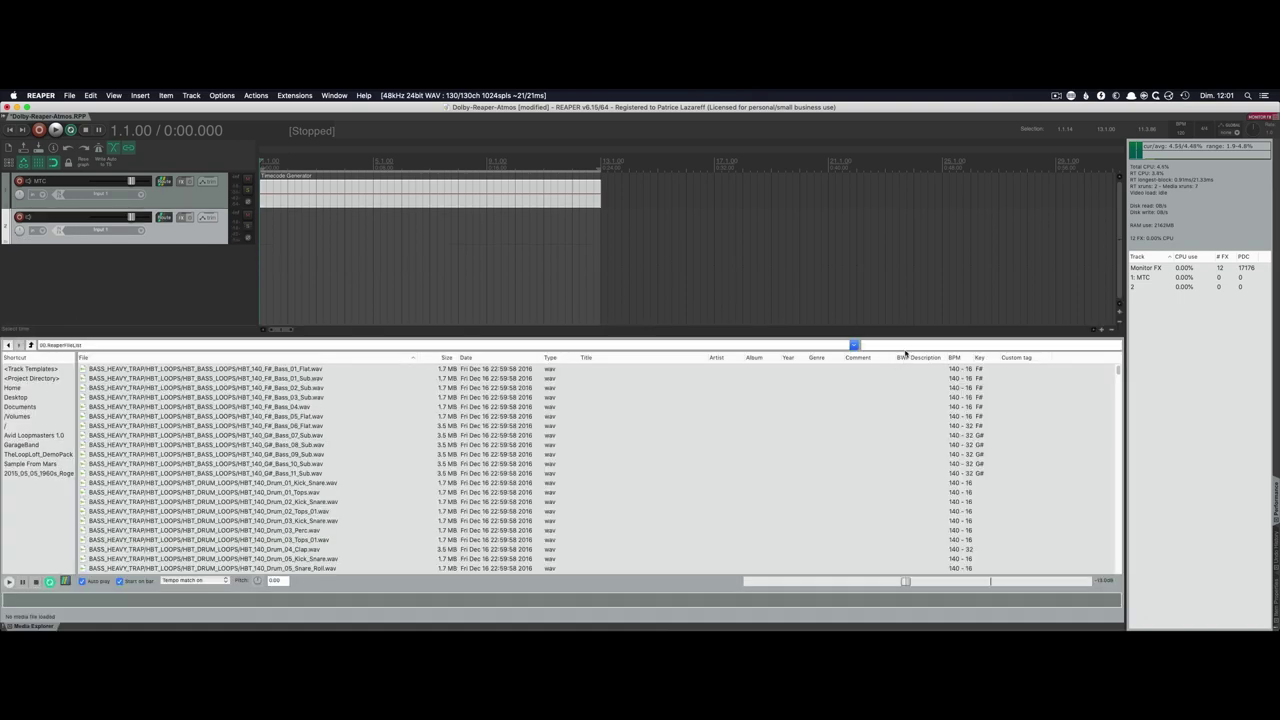
{"action": "left_click", "coordinate": [903, 346]}
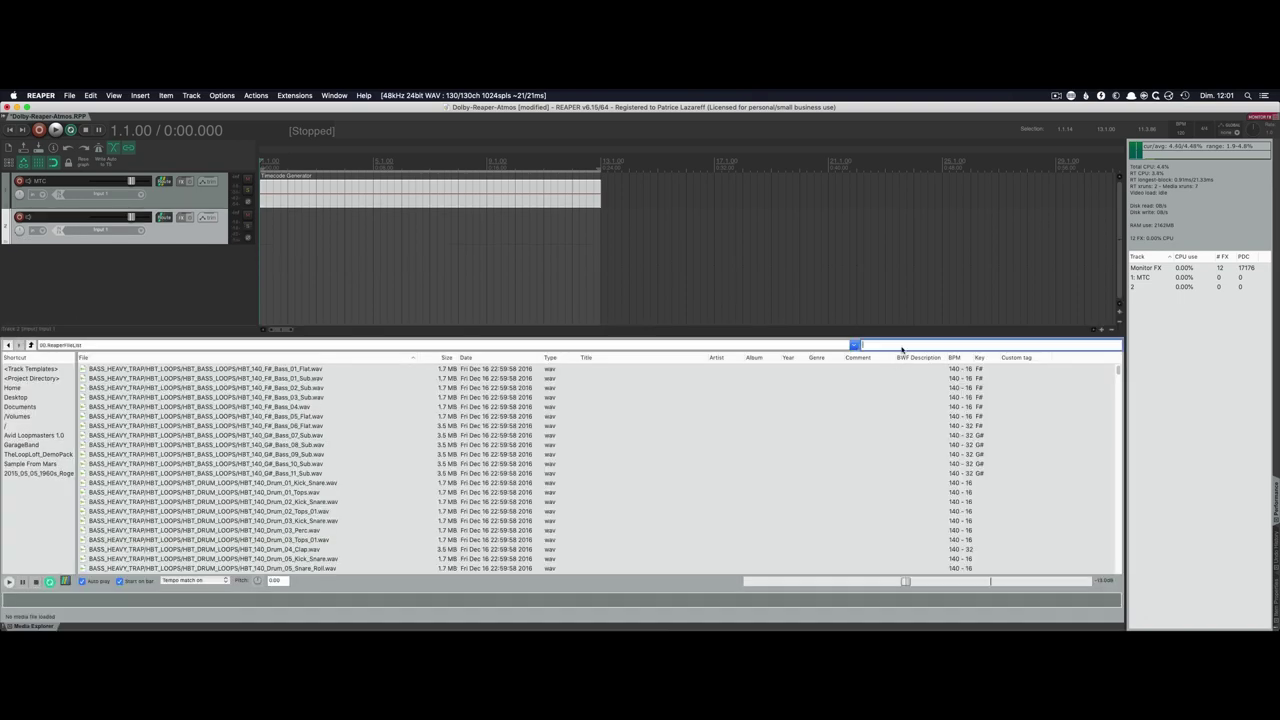
{"action": "type", "text": "shak"}
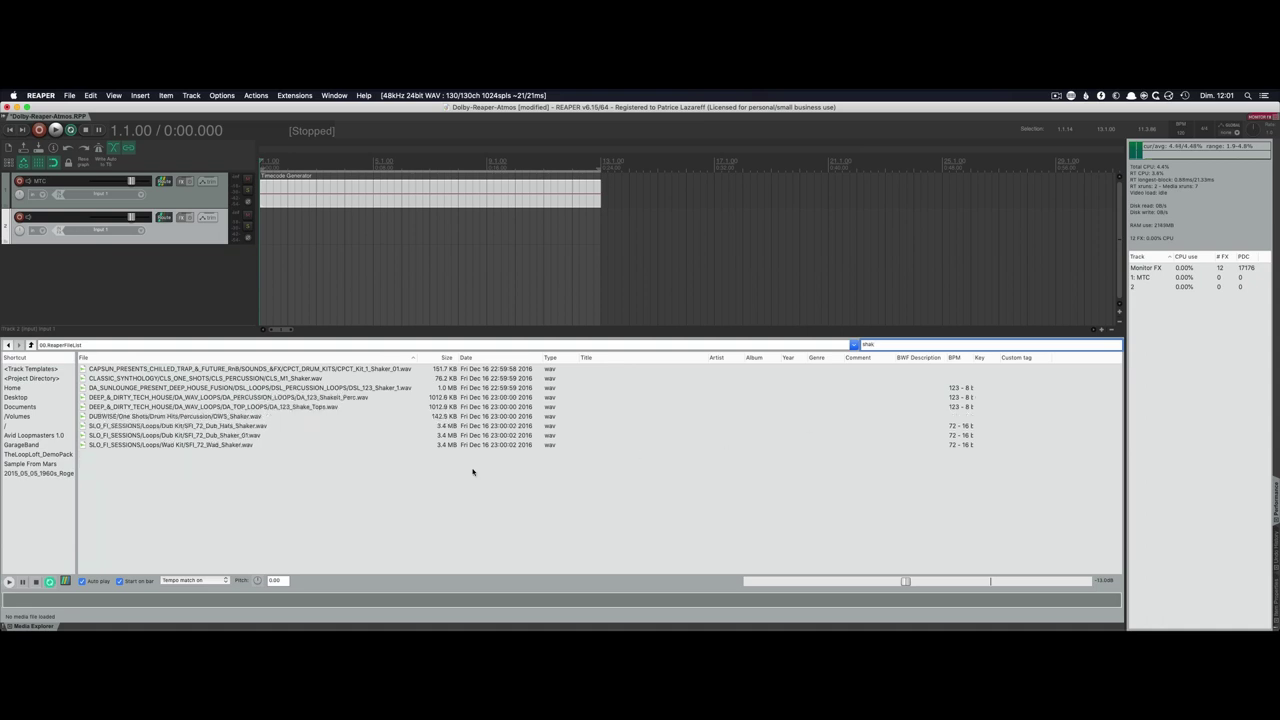
{"action": "left_click", "coordinate": [240, 436]}
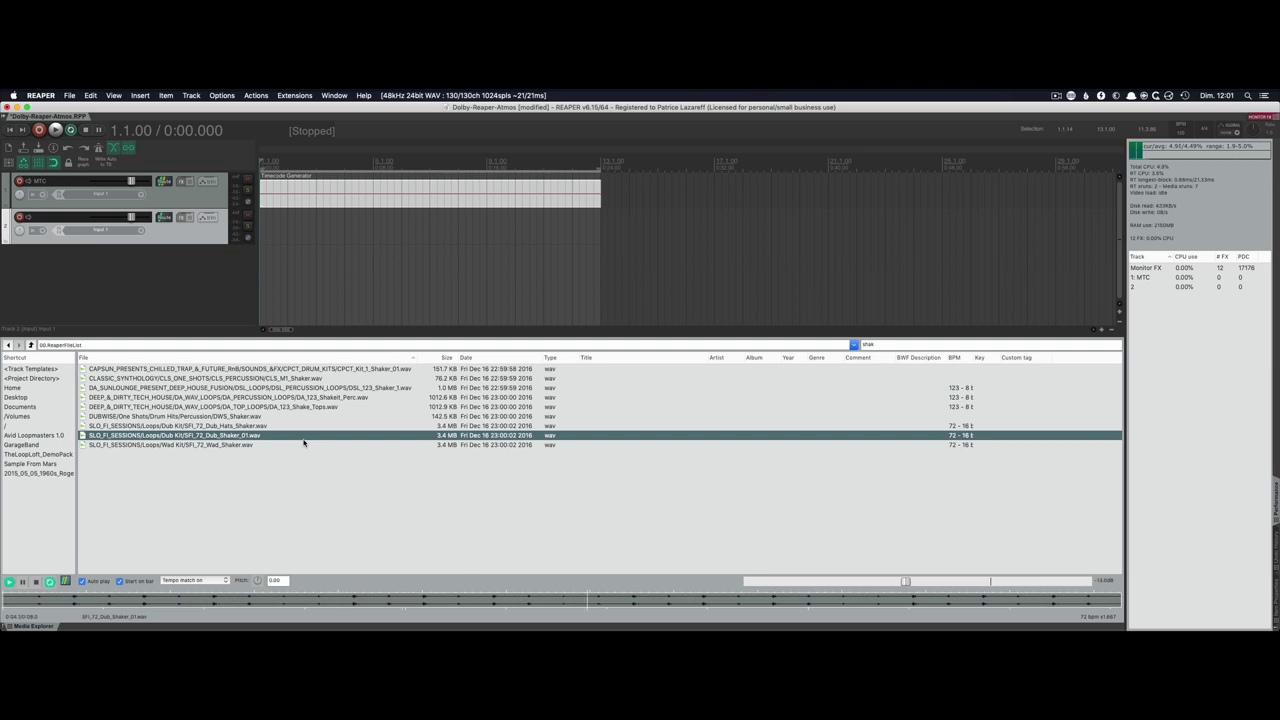
{"action": "key", "text": "space"}
Drop SFI_72_Dub_Shaker_01.wav onto track 2 as a tempo-following loop and close Media Explorer
{"action": "left_click_drag", "start_coordinate": [150, 437], "coordinate": [268, 244]}
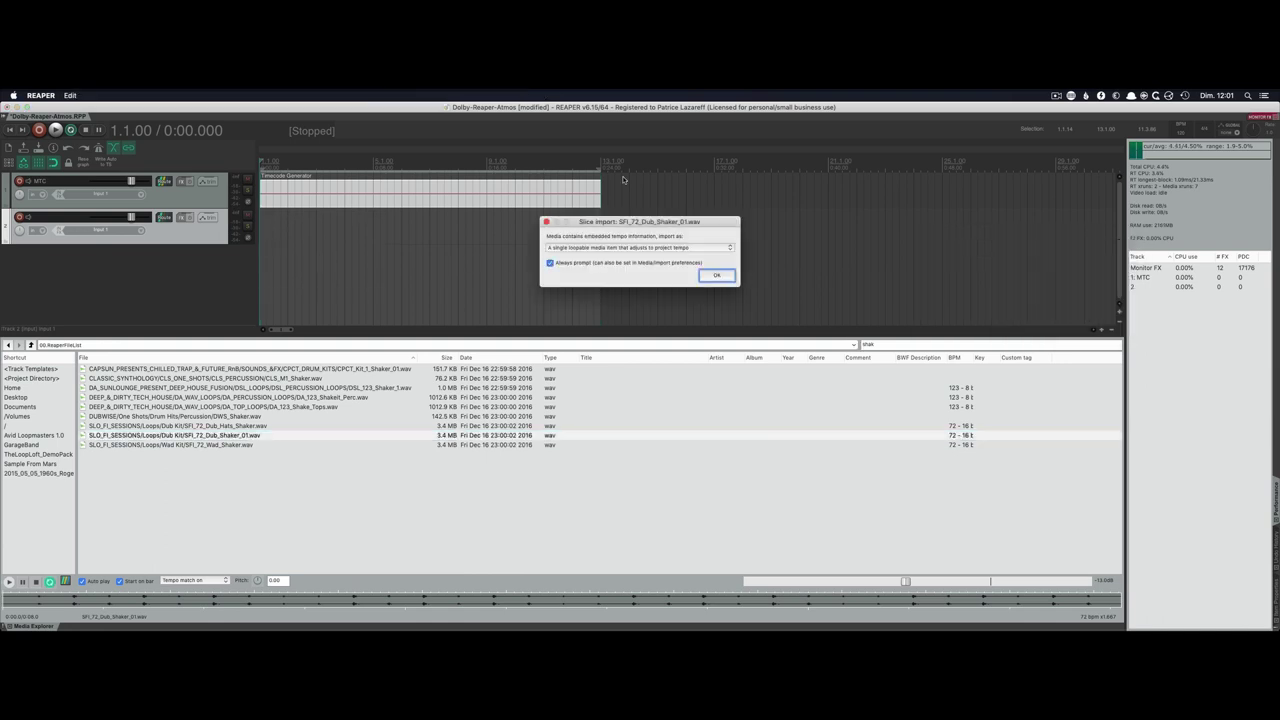
{"action": "key", "text": "Return"}
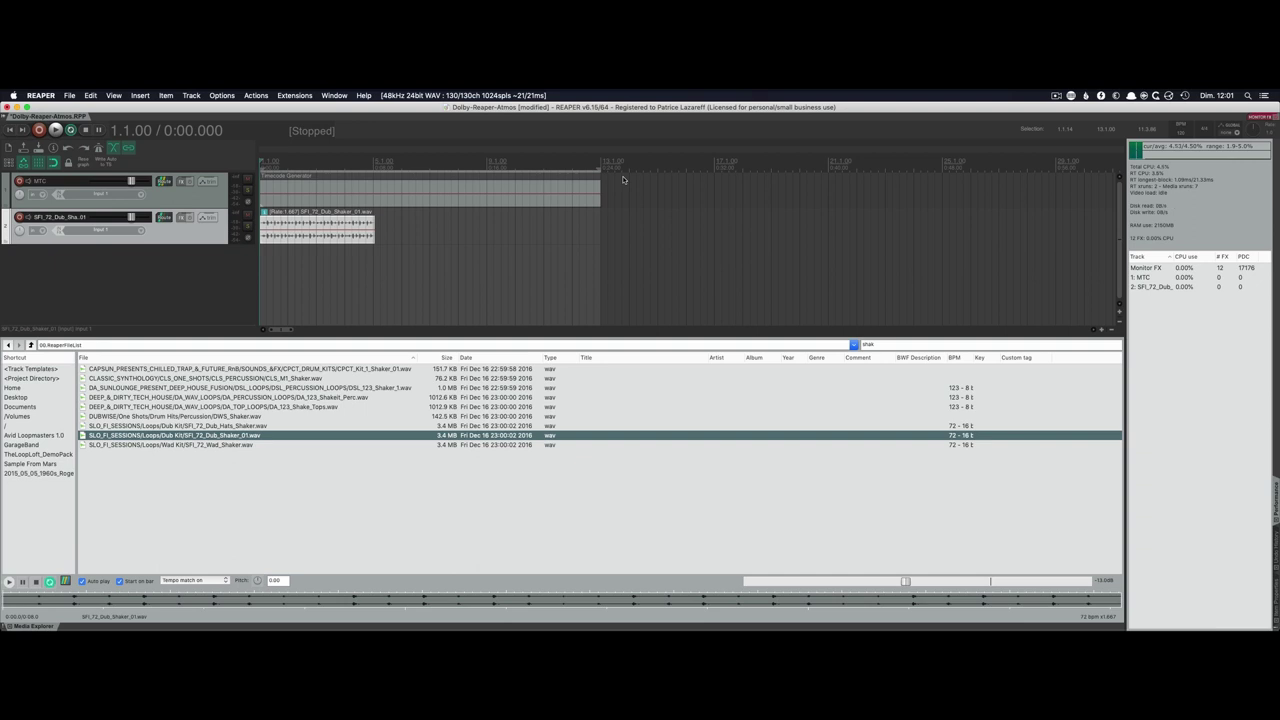
{"action": "key", "text": "super+alt+x"}
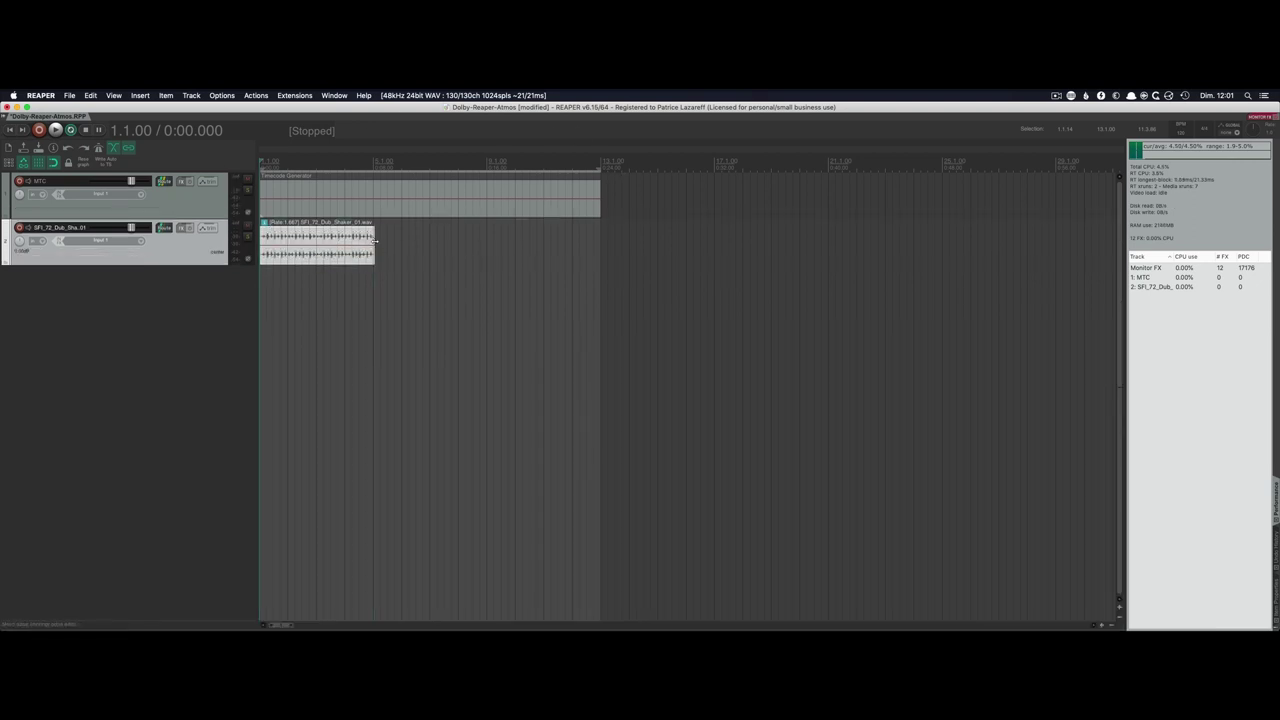
Stretch the shaker loop to bar 13, the timecode region's end, and start playback
{"action": "left_click_drag", "start_coordinate": [374, 250], "coordinate": [596, 254]}
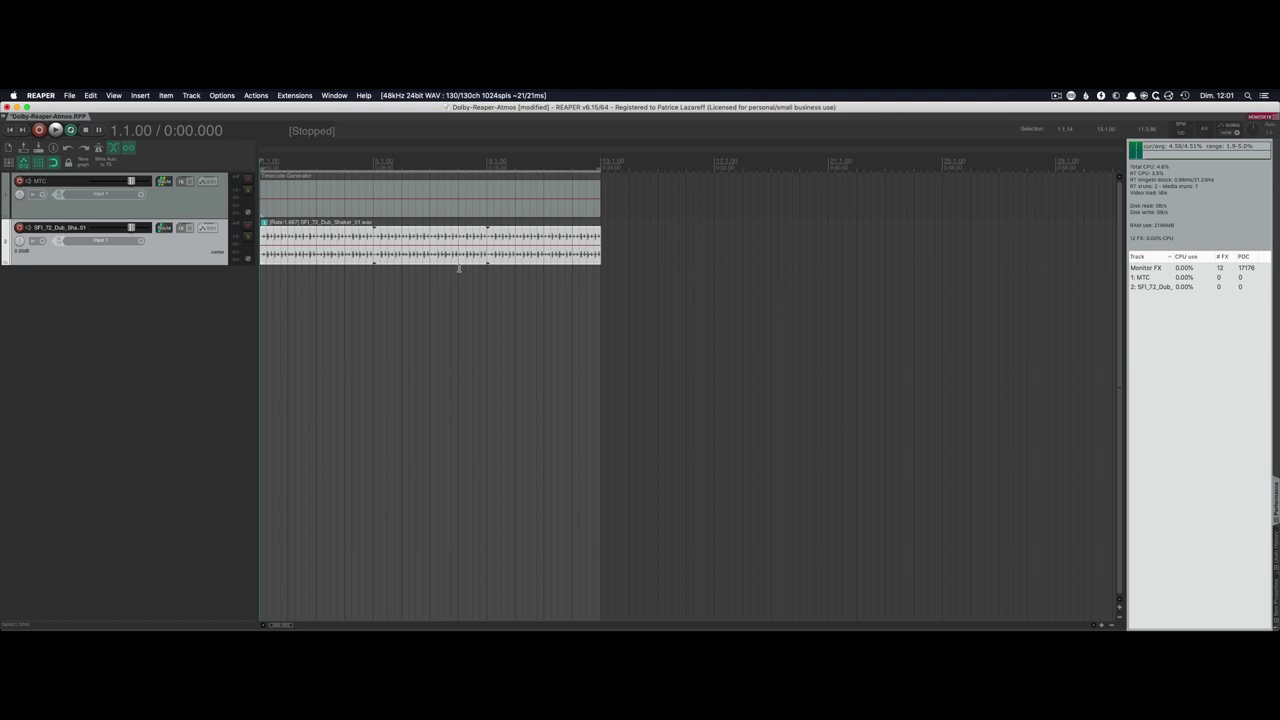
{"action": "left_click", "coordinate": [184, 228]}
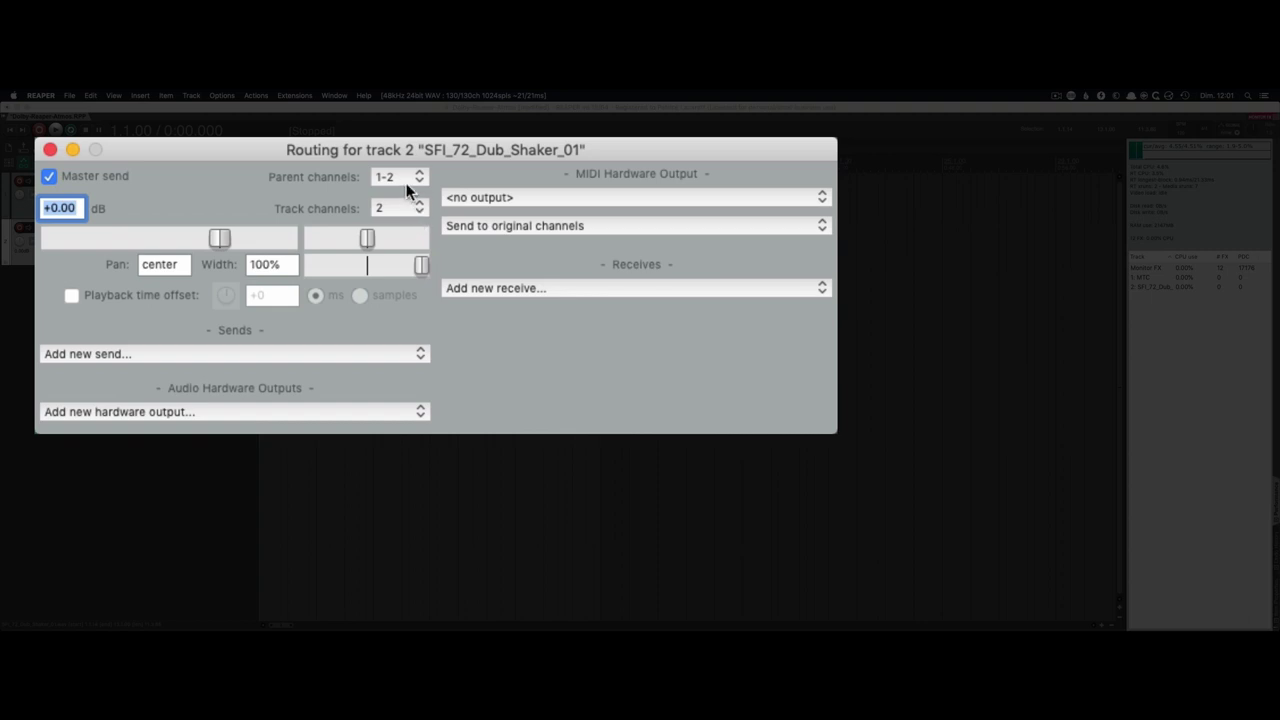
{"action": "left_click", "coordinate": [50, 149]}
{"action": "key", "text": "space"}
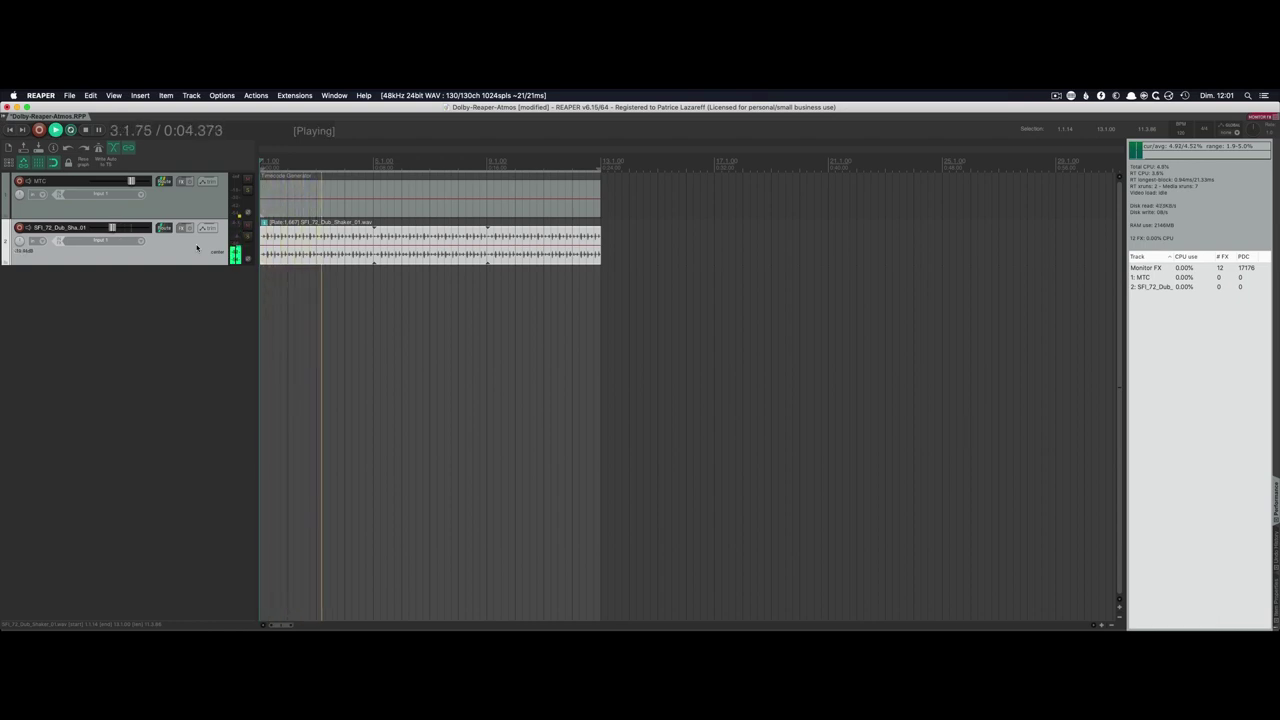
Check the Renderer's input meters 1–2 show the shaker, stop playback at 0:00.000, and return to REAPER
{"action": "key", "text": "super+Tab"}
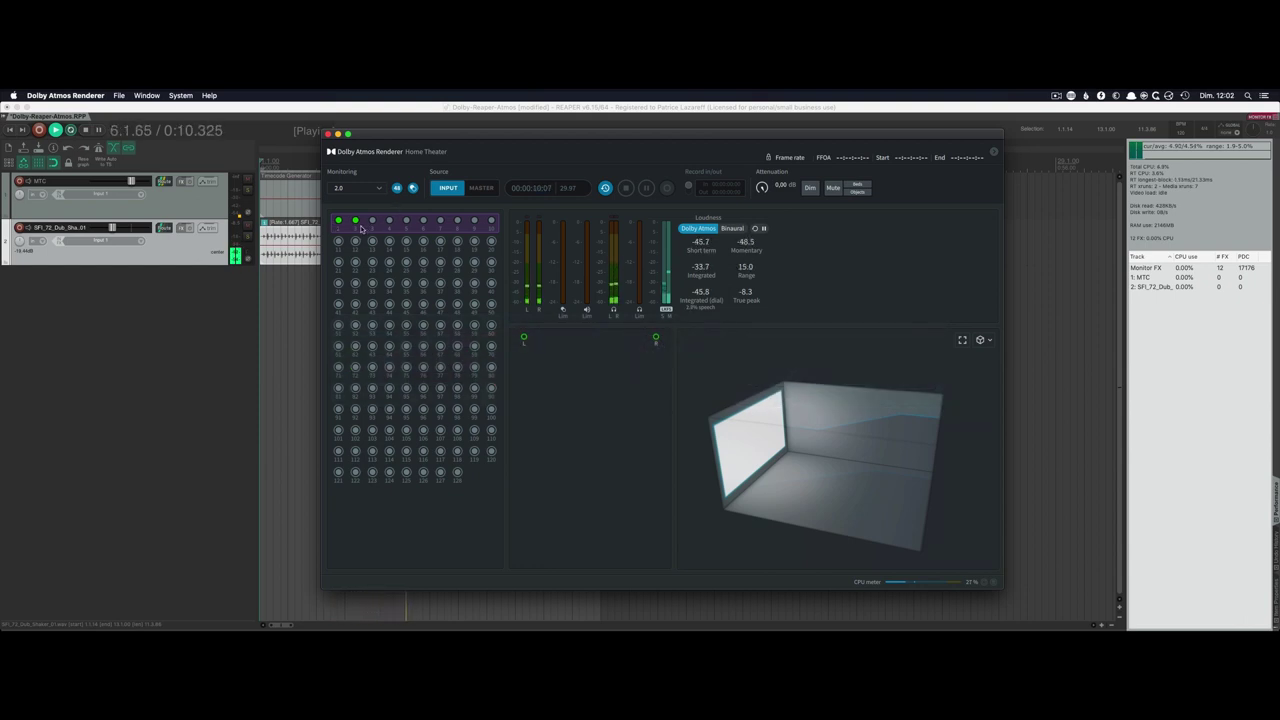
{"action": "key", "text": "super+Tab"}
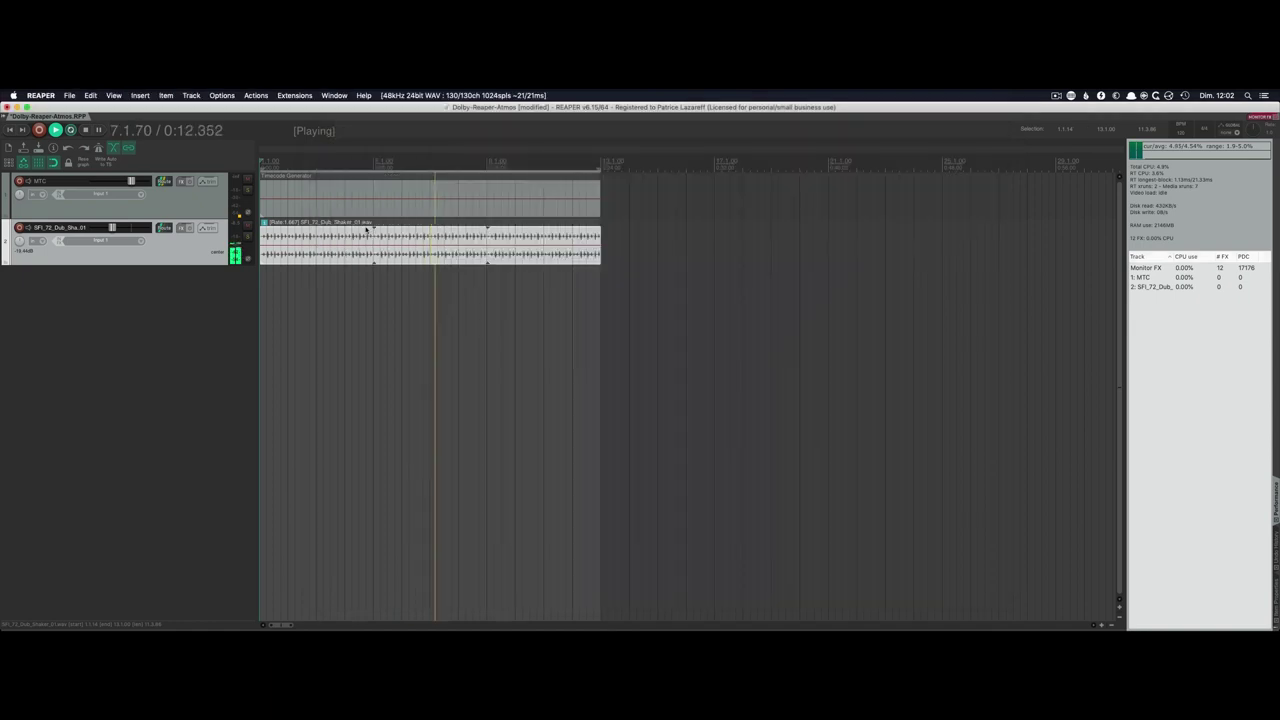
{"action": "key", "text": "space"}
{"action": "key", "text": "super+Tab"}
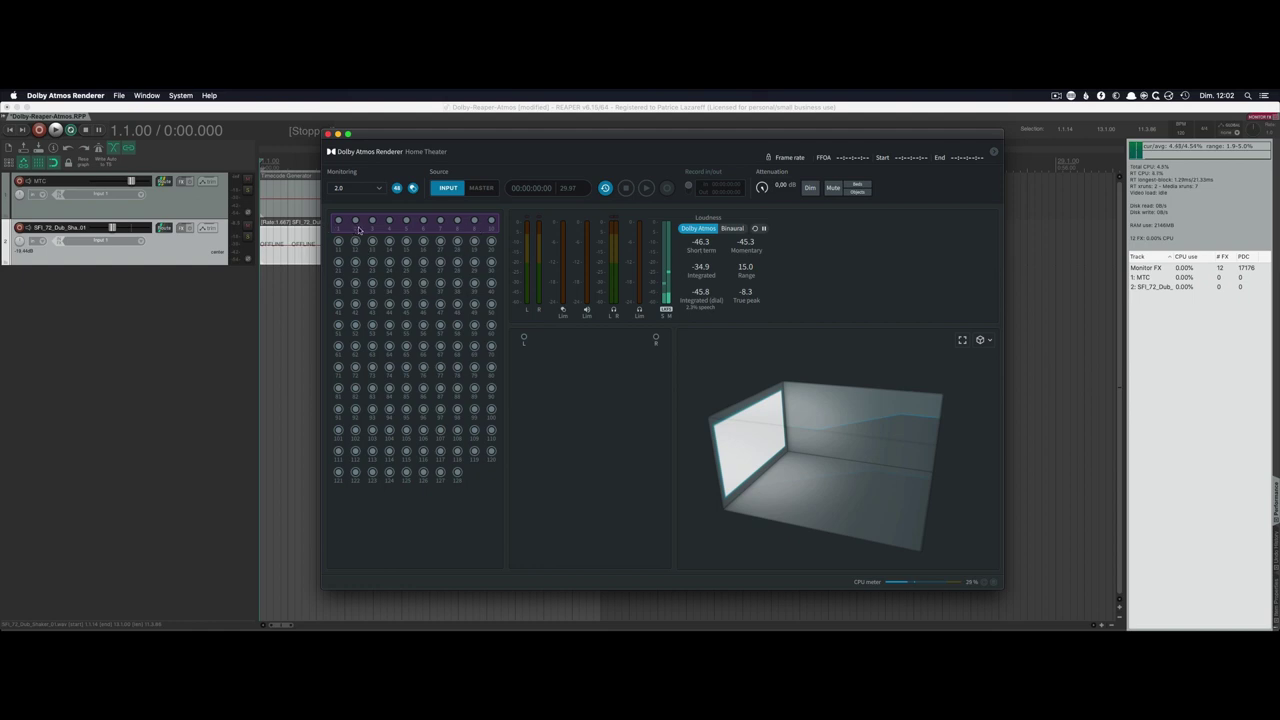
{"action": "left_click", "coordinate": [191, 251]}
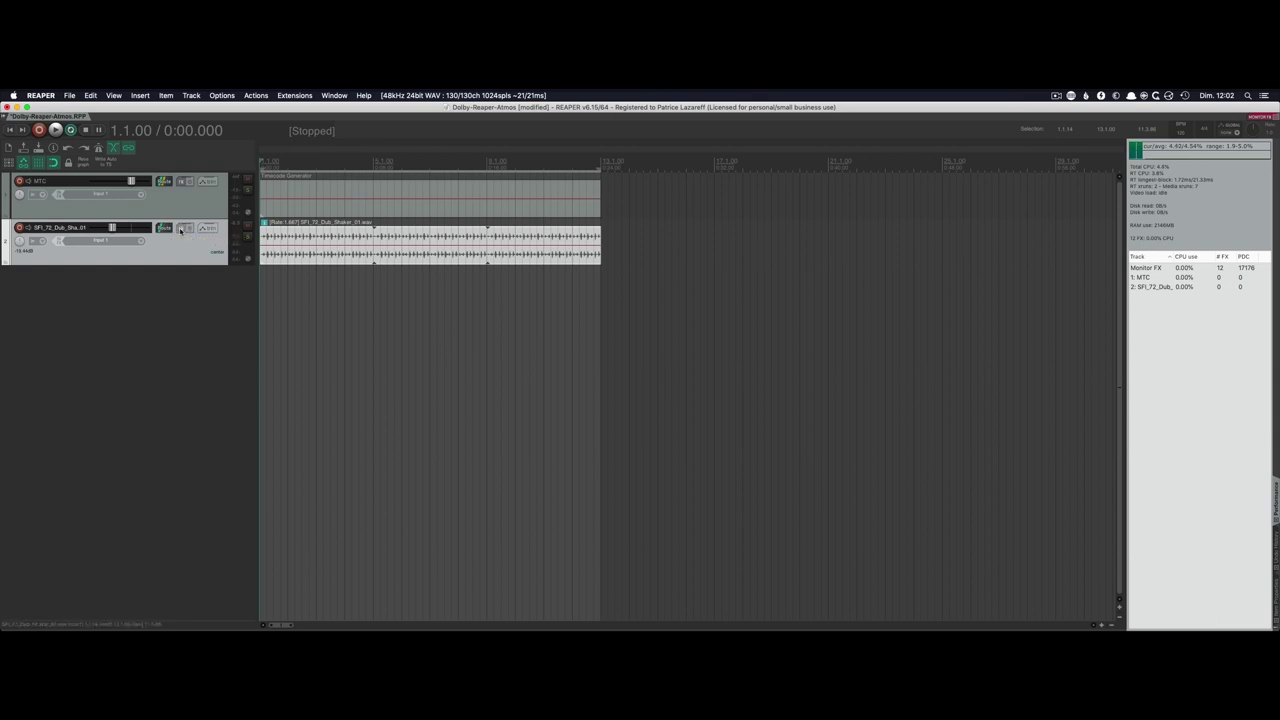
Load VST3: dearVR pro on the shaker track, centre its window, and open the track's routing
{"action": "left_click", "coordinate": [183, 229]}
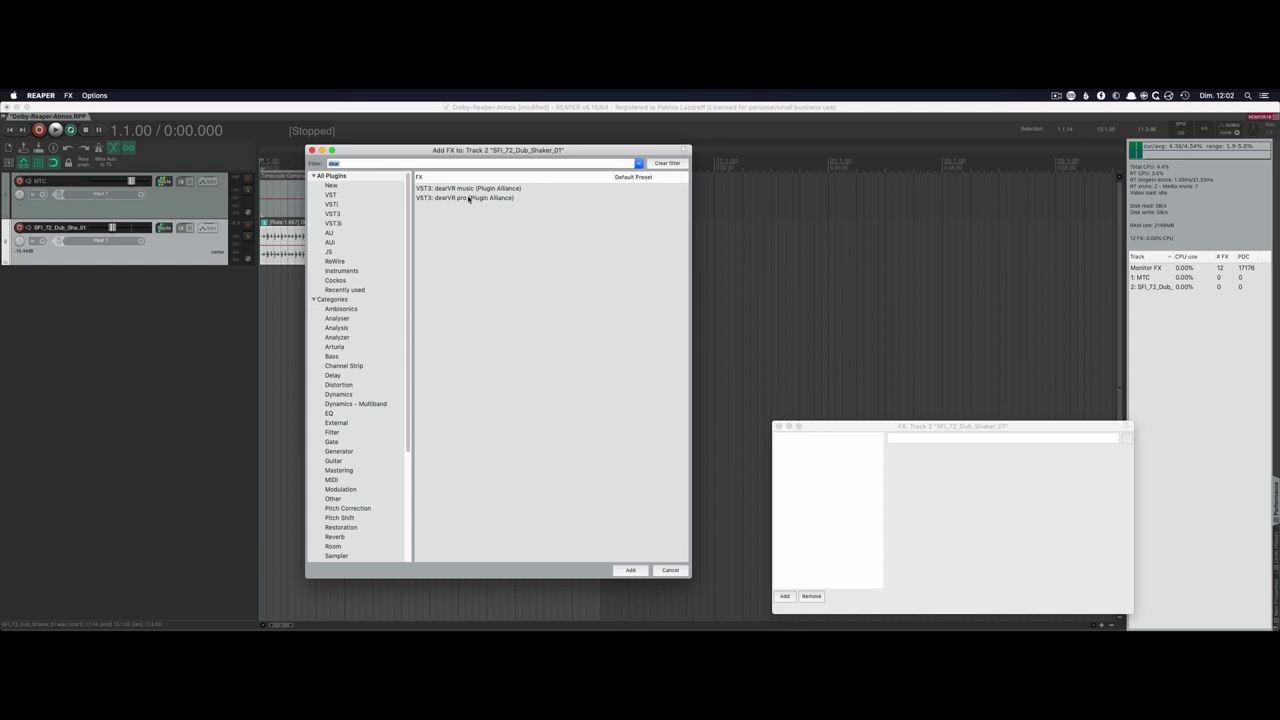
{"action": "left_click", "coordinate": [469, 198]}
{"action": "double_click", "coordinate": [467, 198]}
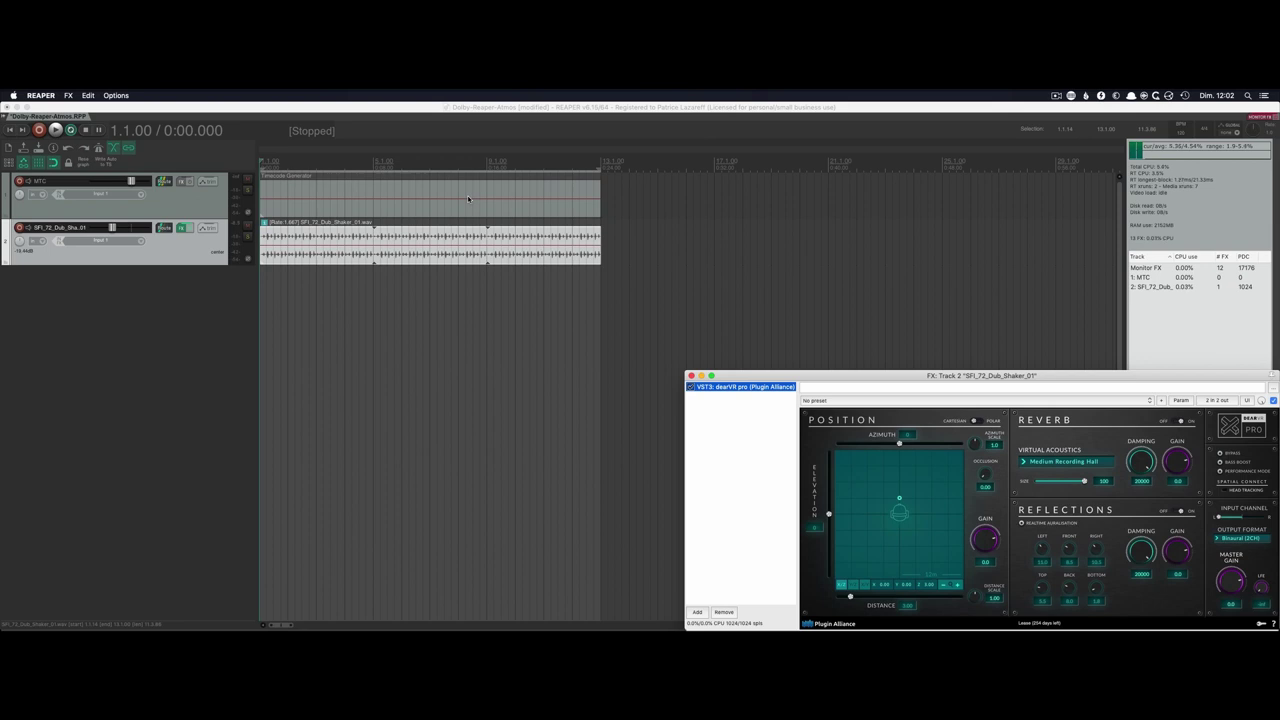
{"action": "left_click_drag", "start_coordinate": [884, 379], "coordinate": [538, 299]}
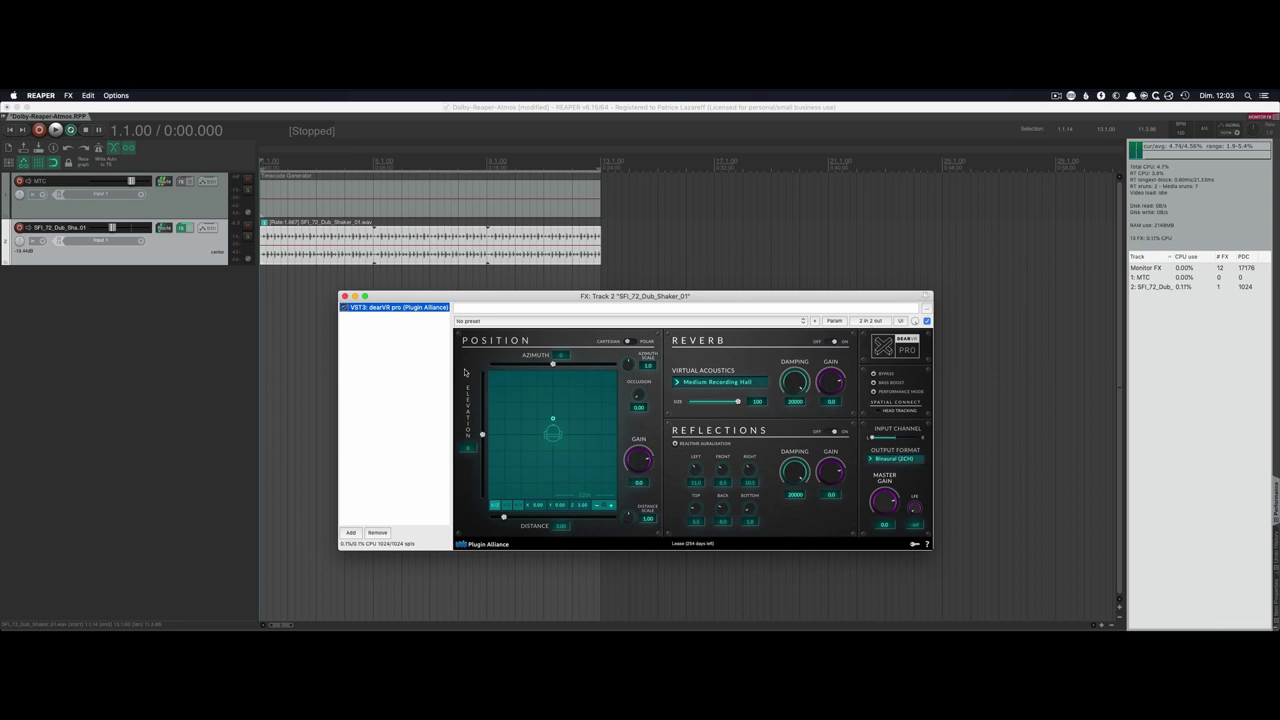
{"action": "left_click", "coordinate": [165, 230]}
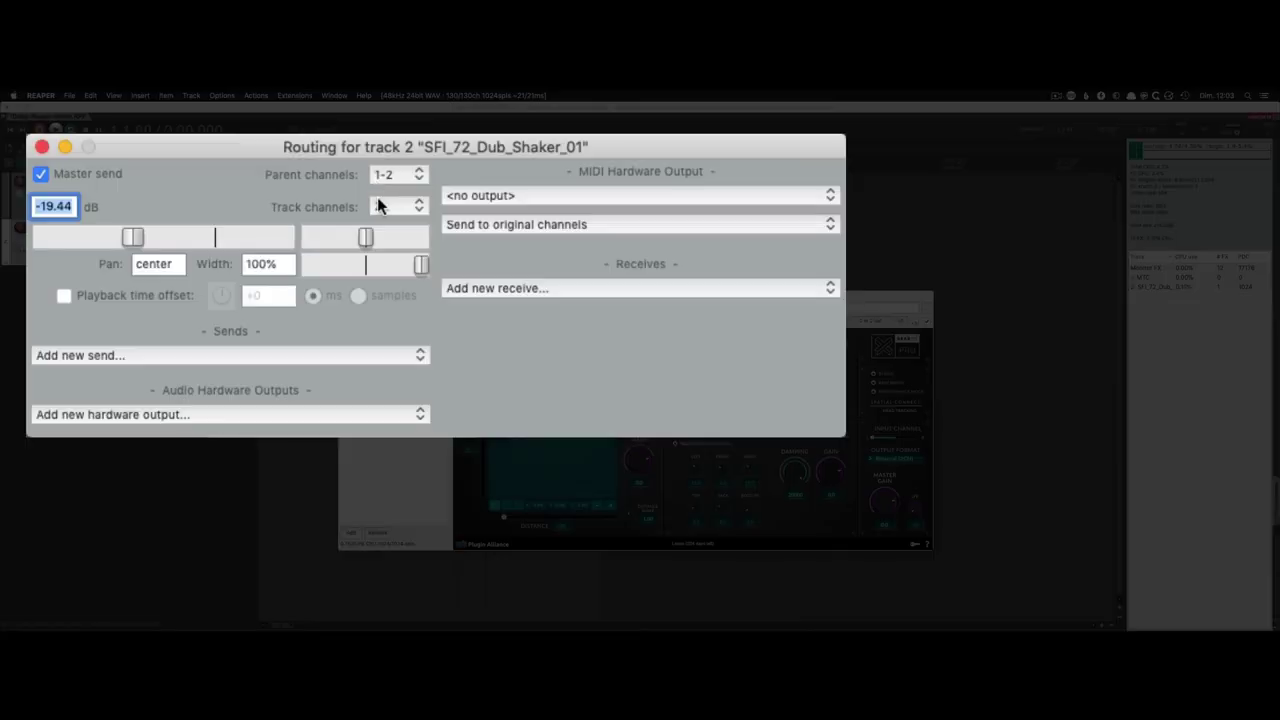
Set the shaker track to 10 track channels and close the routing window
{"action": "left_click", "coordinate": [396, 204]}
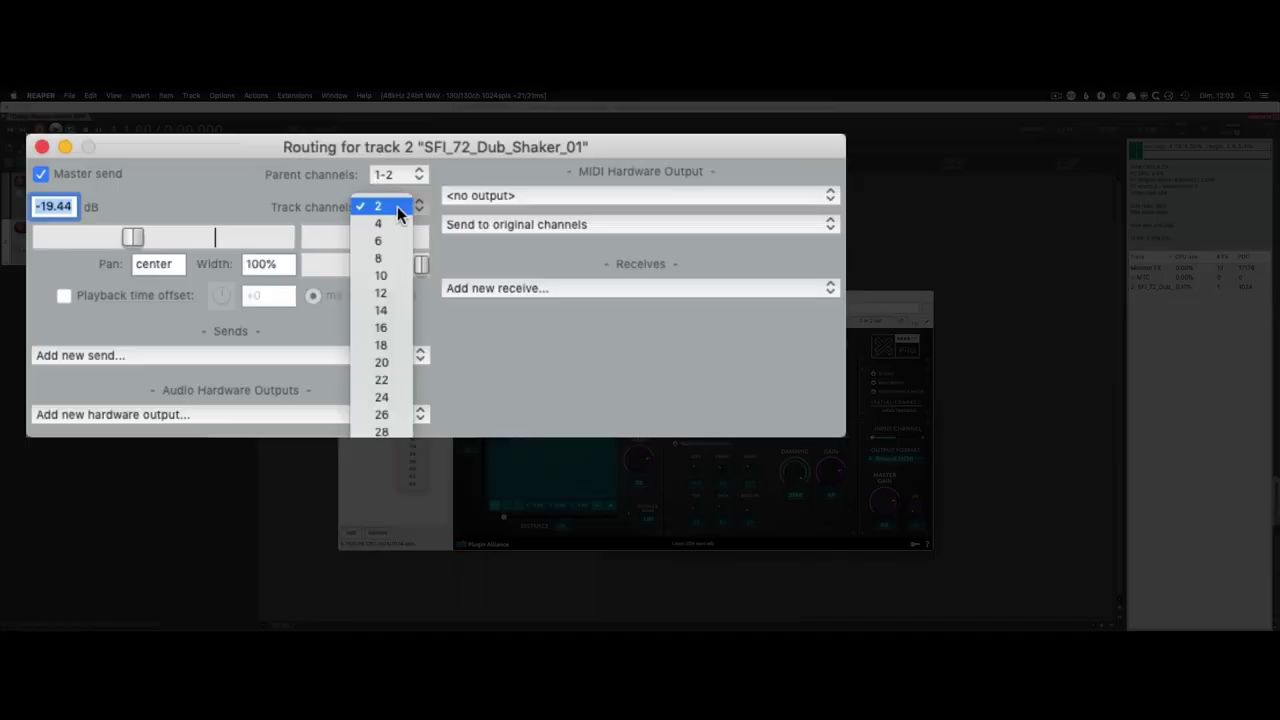
{"action": "left_click", "coordinate": [399, 272]}
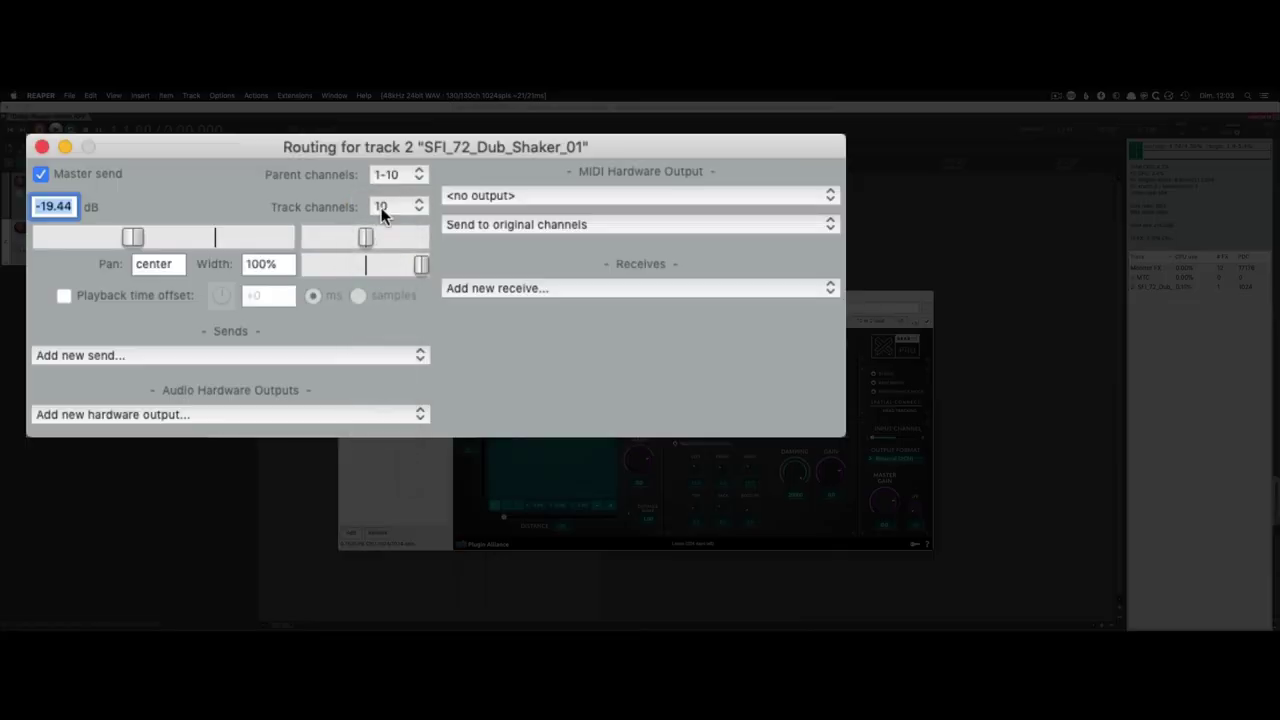
{"action": "left_click", "coordinate": [41, 147]}
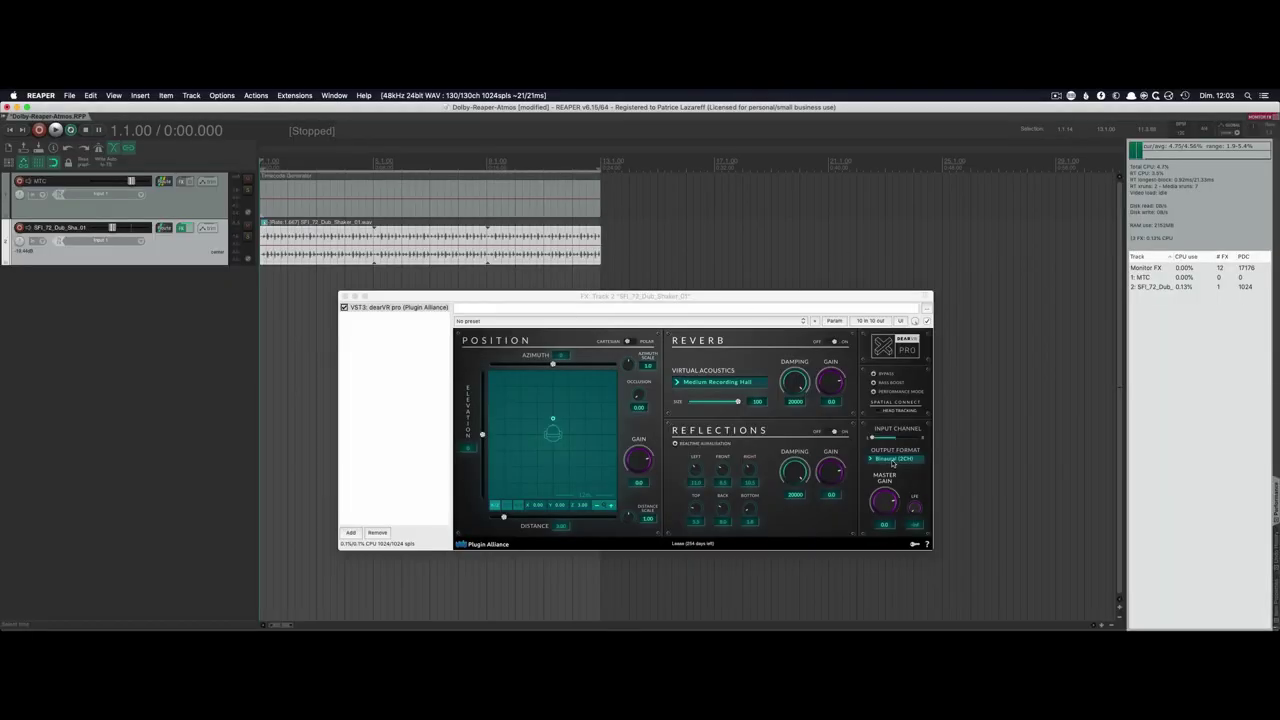
Switch dearVR pro's output format from Binaural to Speakers 7.1.2
{"action": "left_click", "coordinate": [894, 458]}
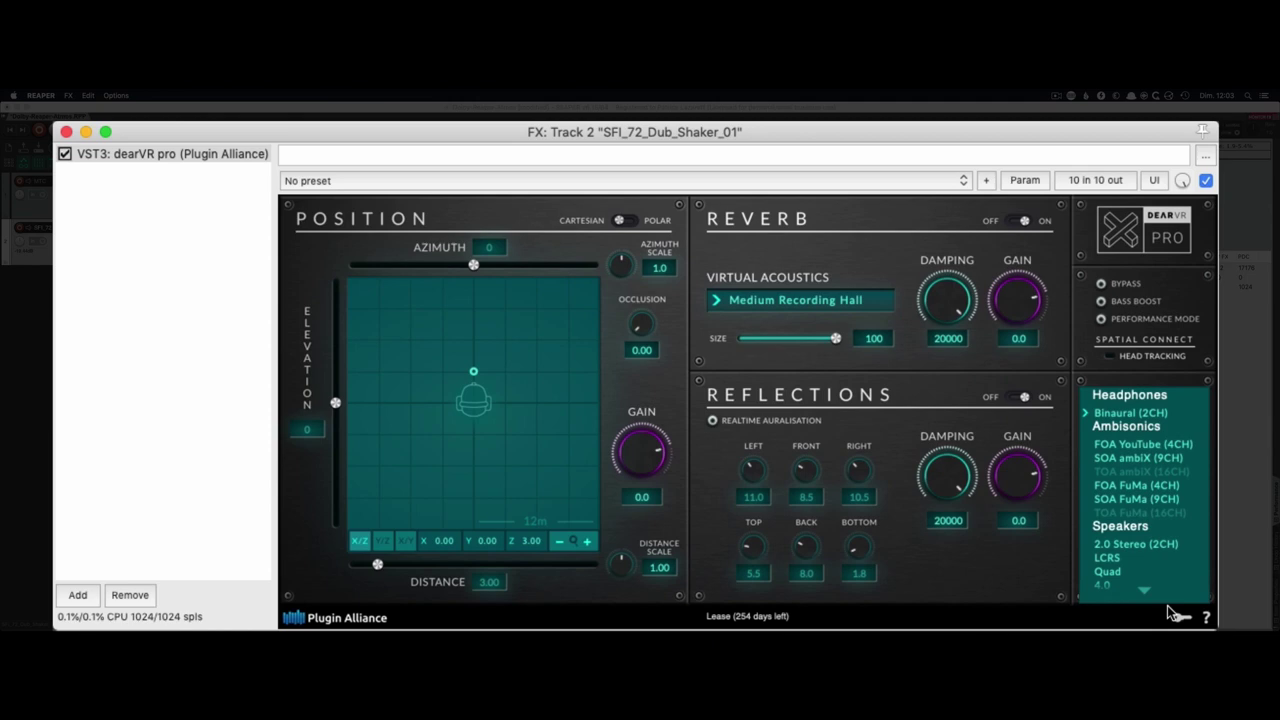
{"action": "mouse_move", "coordinate": [1143, 588]}
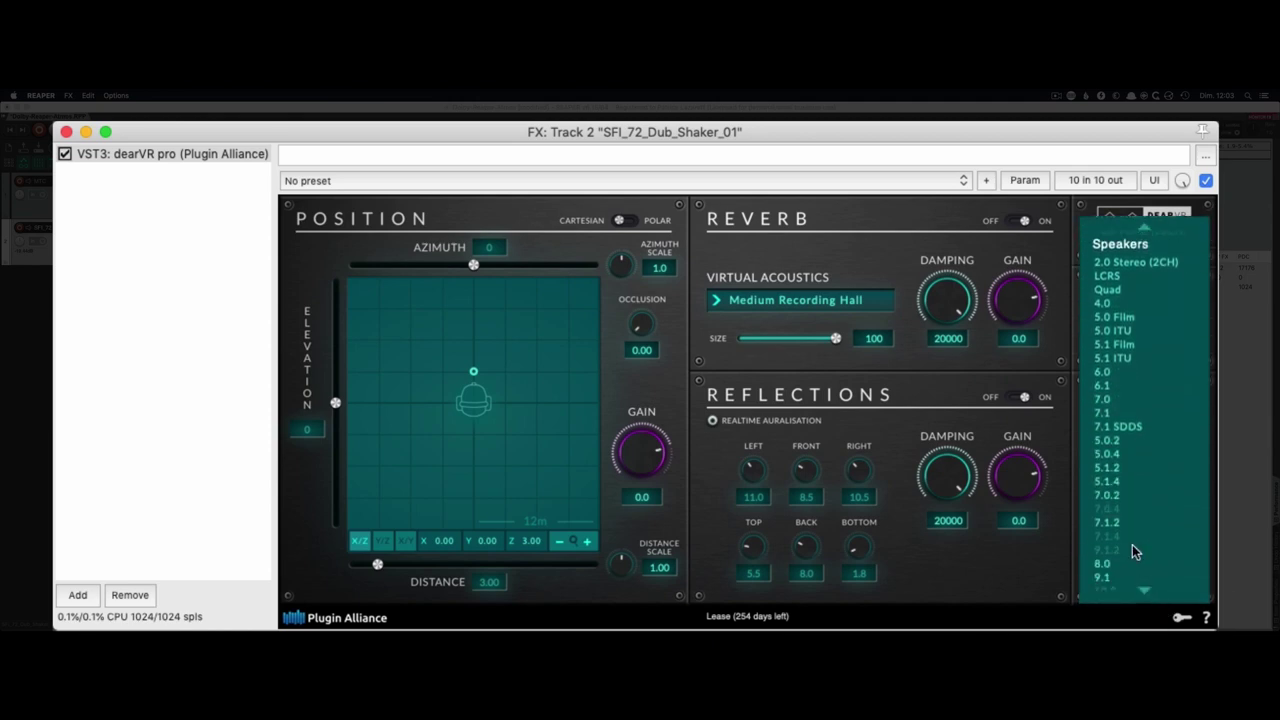
{"action": "left_click", "coordinate": [1126, 523]}
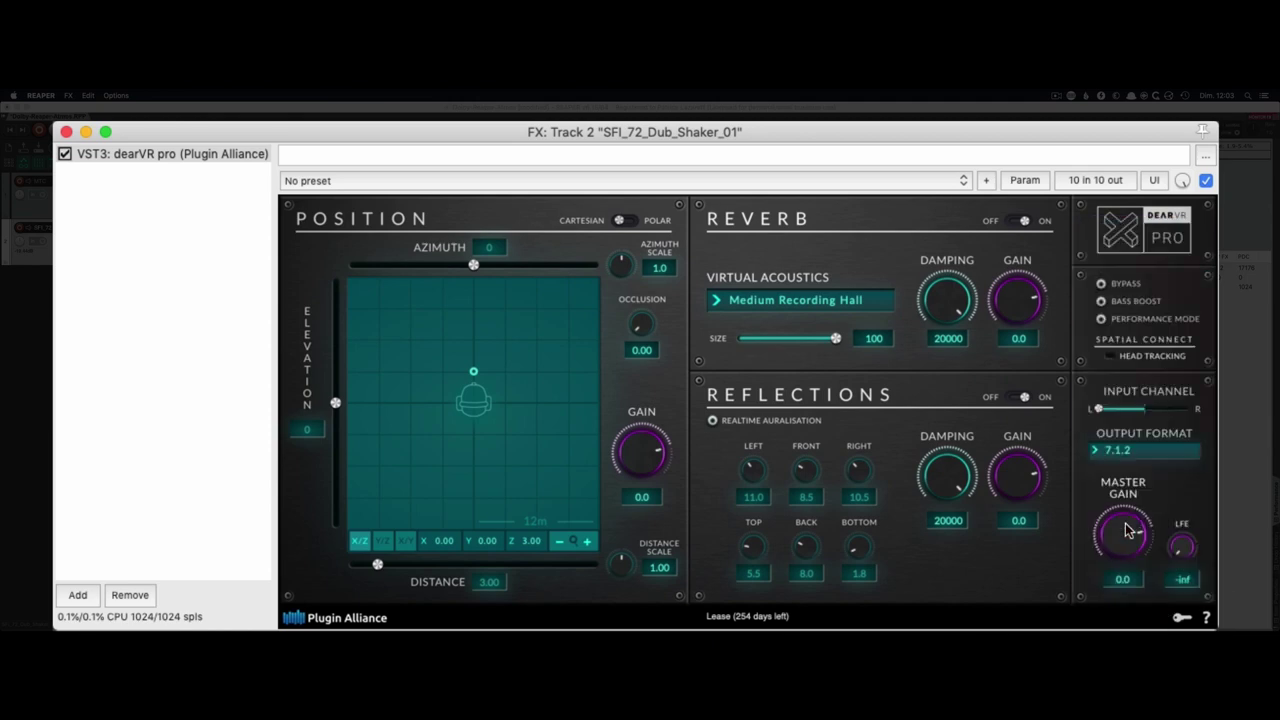
{"action": "left_click", "coordinate": [358, 112]}
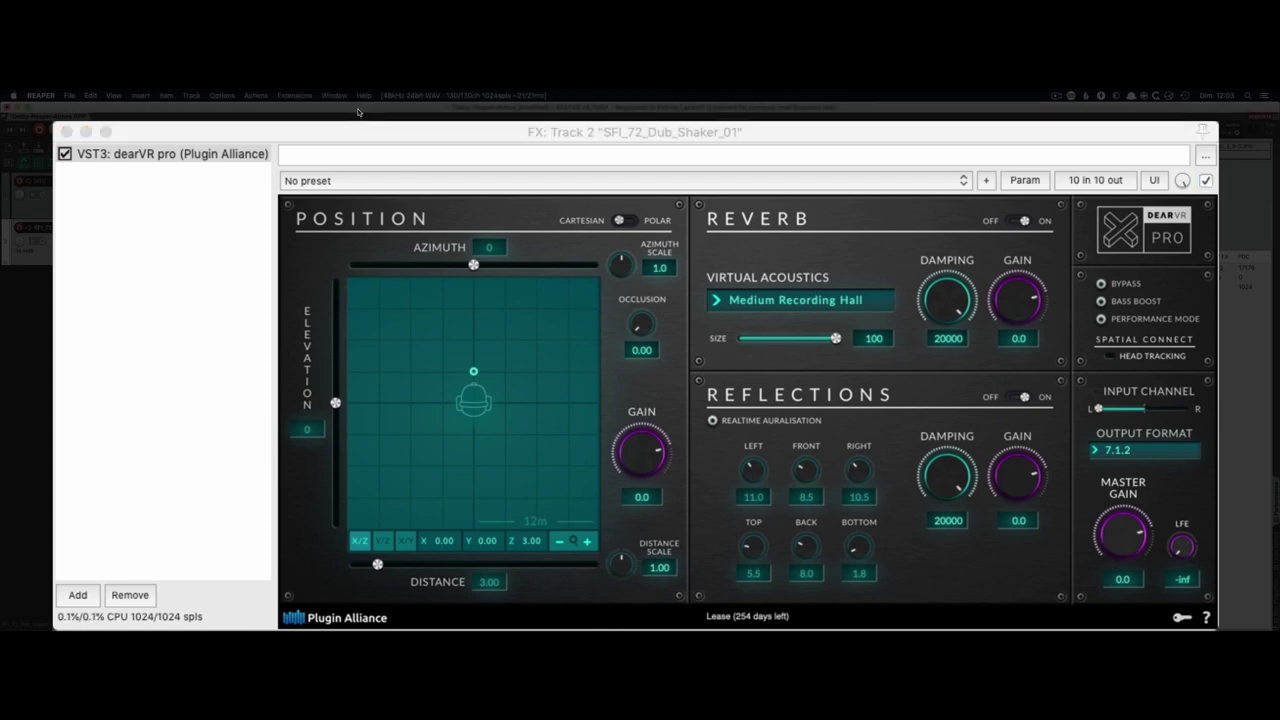
Move the dearVR source in front of the listener and check Renderer inputs 1–10 light up
{"action": "key", "text": "super+Tab"}
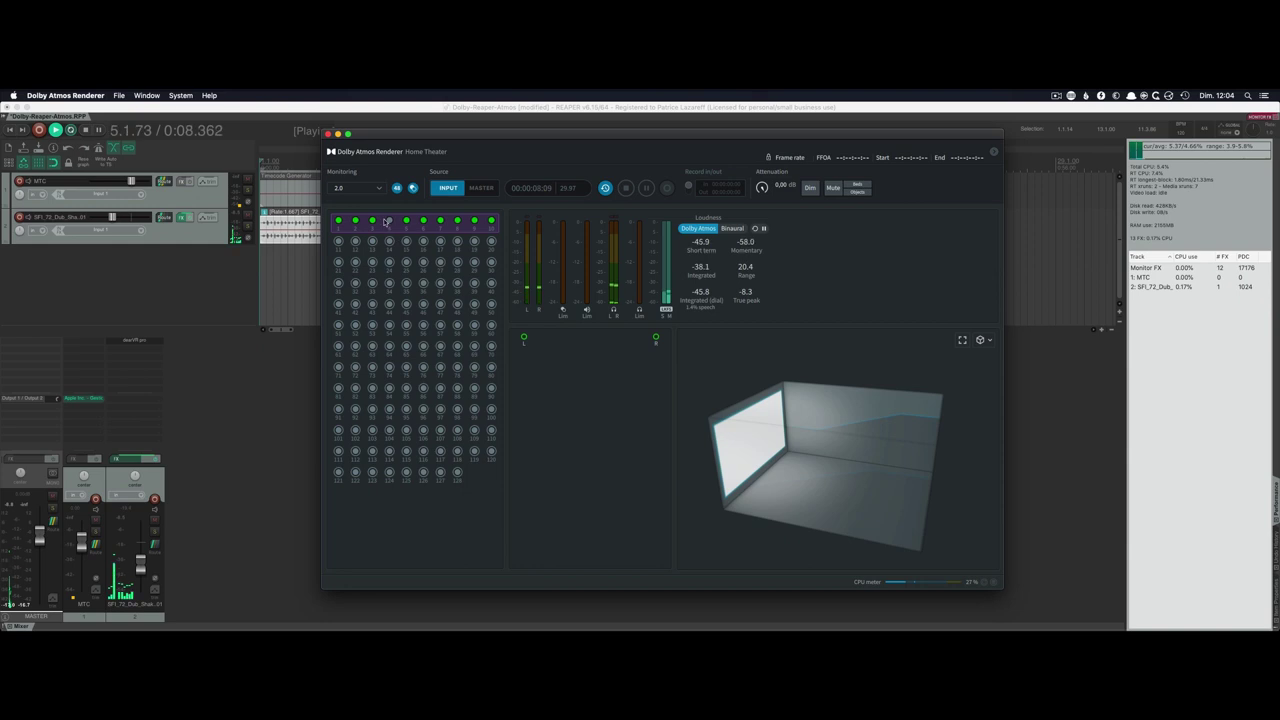
{"action": "key", "text": "super+Tab"}
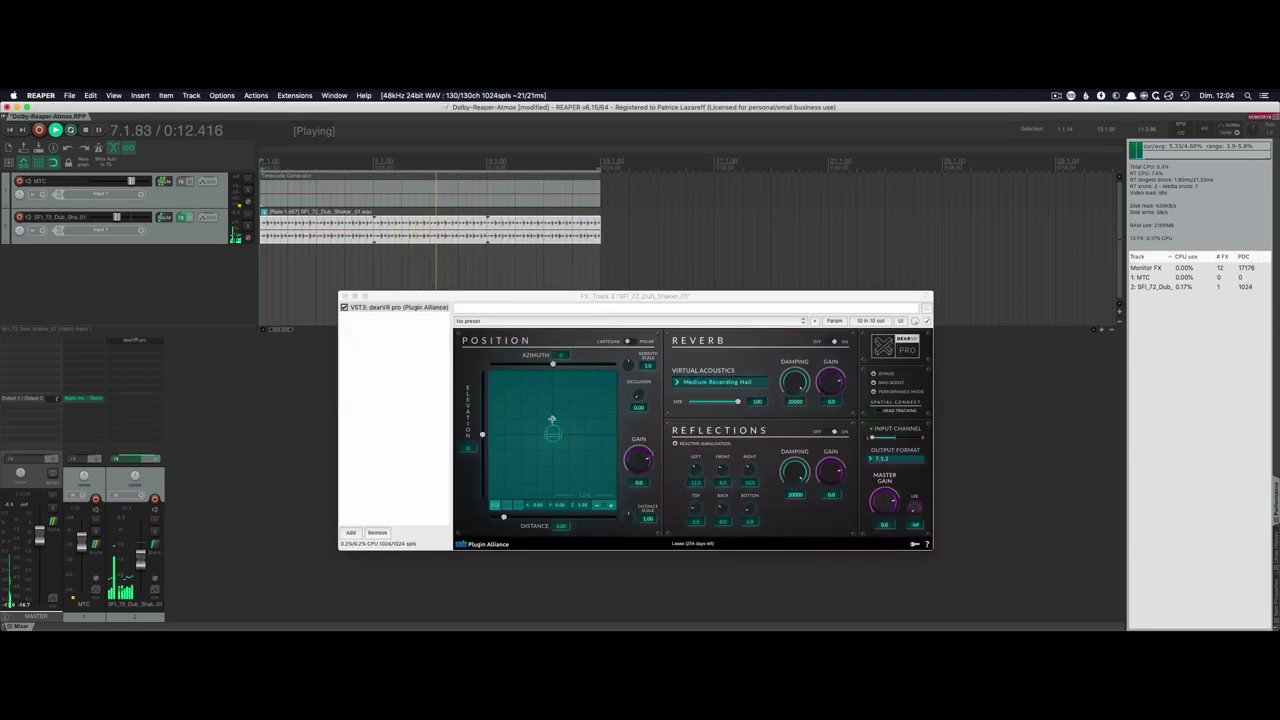
{"action": "left_click", "coordinate": [550, 418]}
{"action": "left_click_drag", "start_coordinate": [550, 418], "coordinate": [578, 402]}
{"action": "key", "text": "super+Tab"}
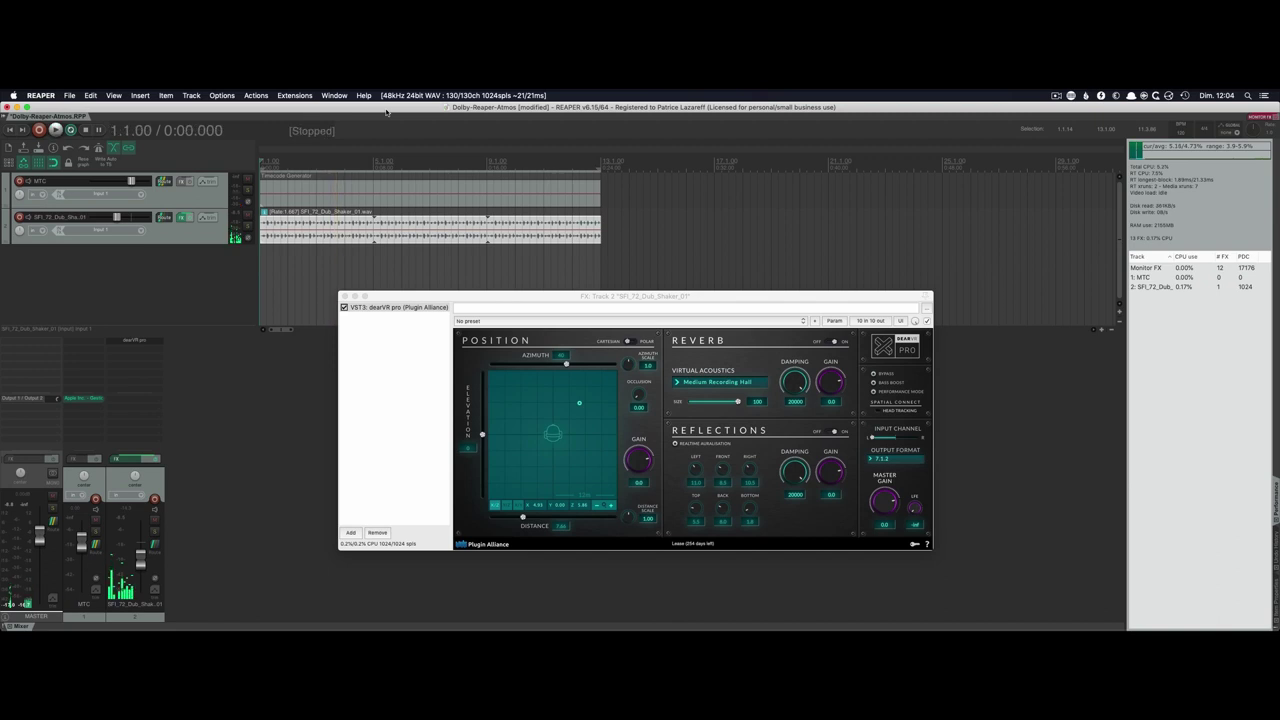
{"action": "key", "text": "super+Tab"}
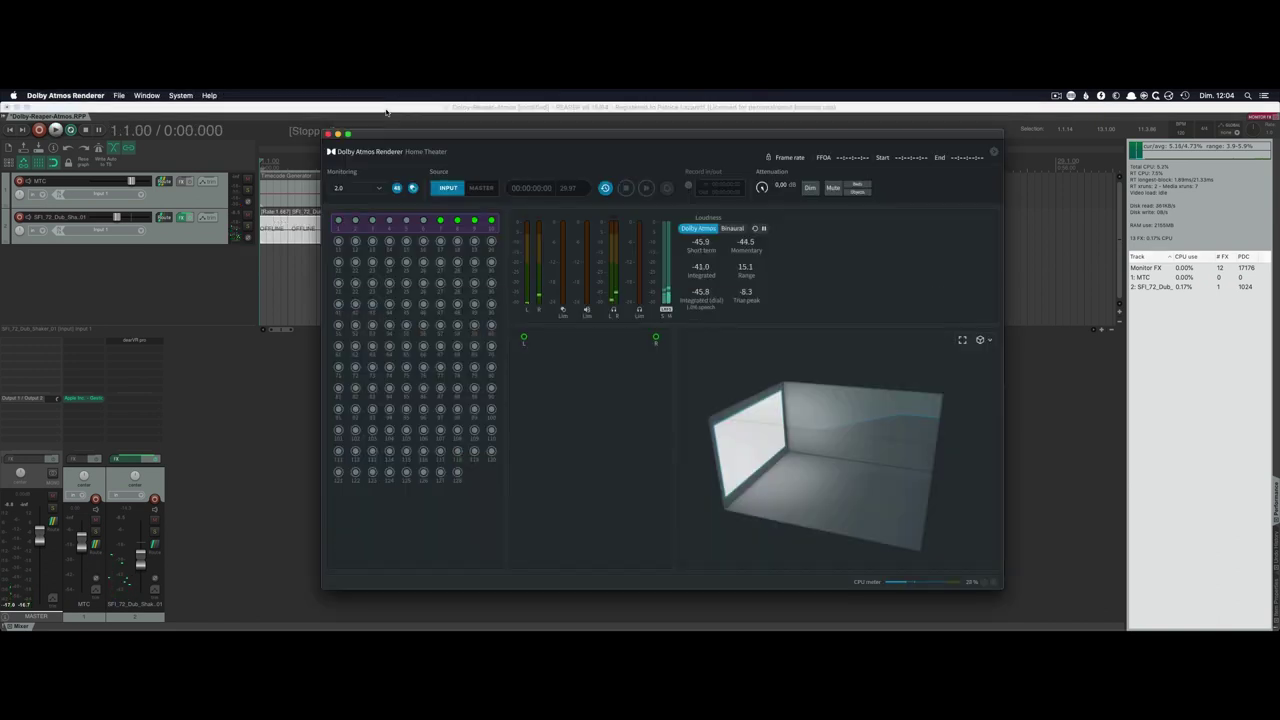
{"action": "left_click", "coordinate": [350, 190]}
{"action": "left_click", "coordinate": [355, 190]}
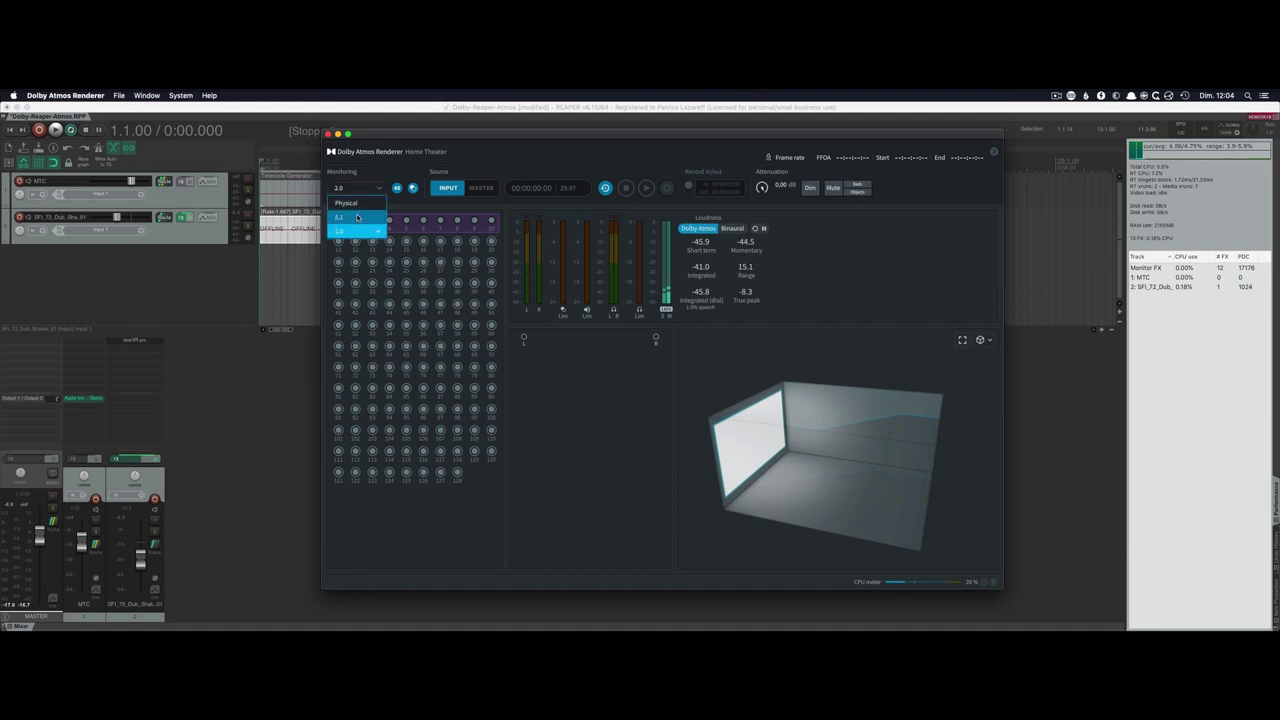
{"action": "left_click", "coordinate": [357, 217]}
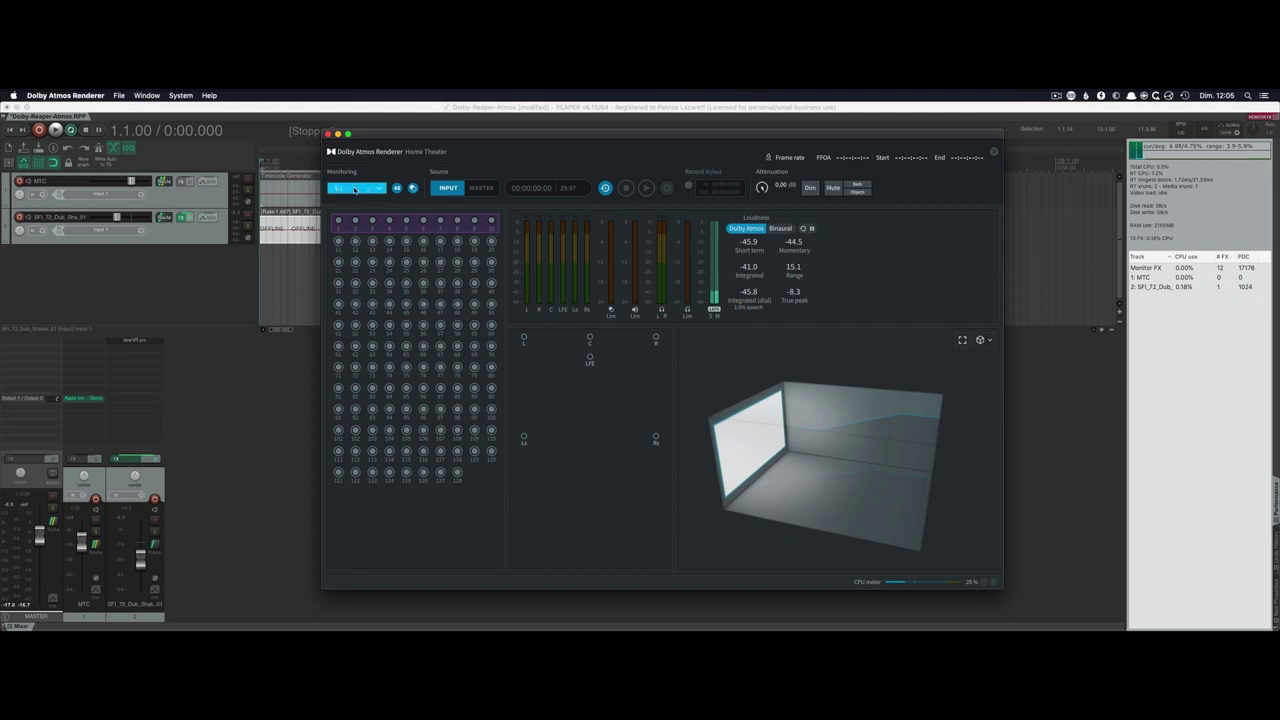
{"action": "left_click", "coordinate": [355, 190]}
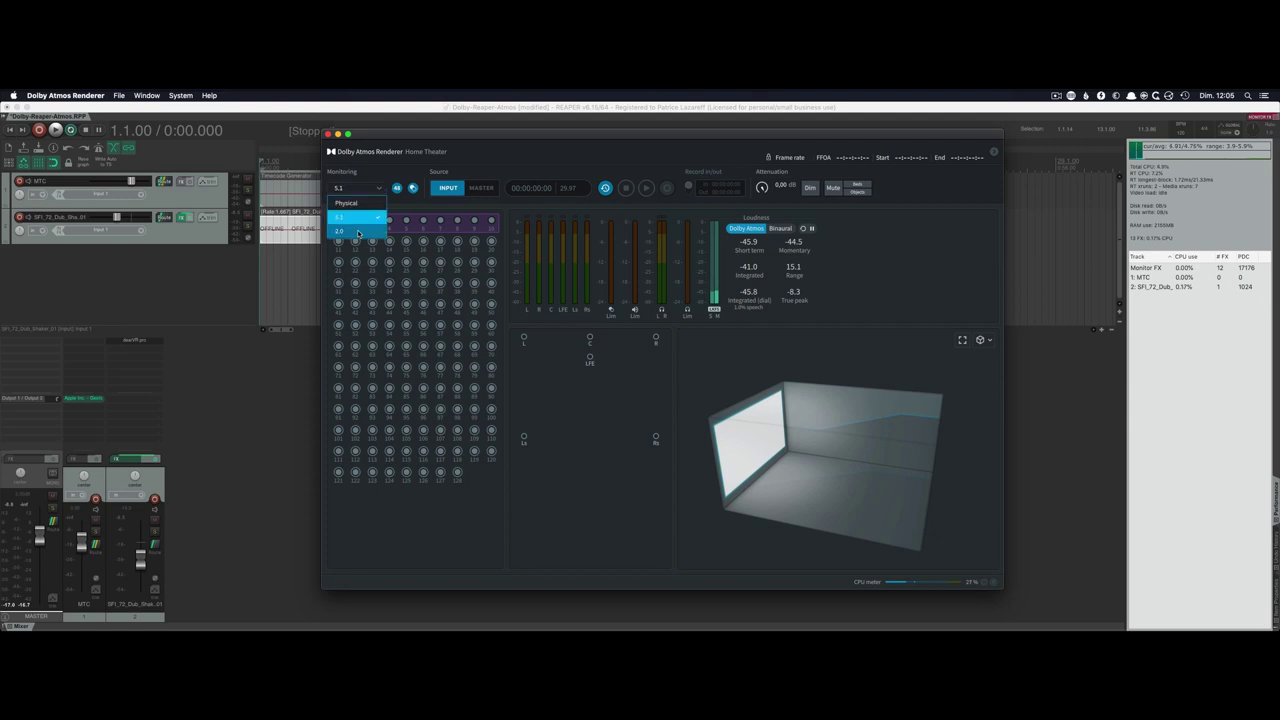
{"action": "left_click", "coordinate": [359, 234]}
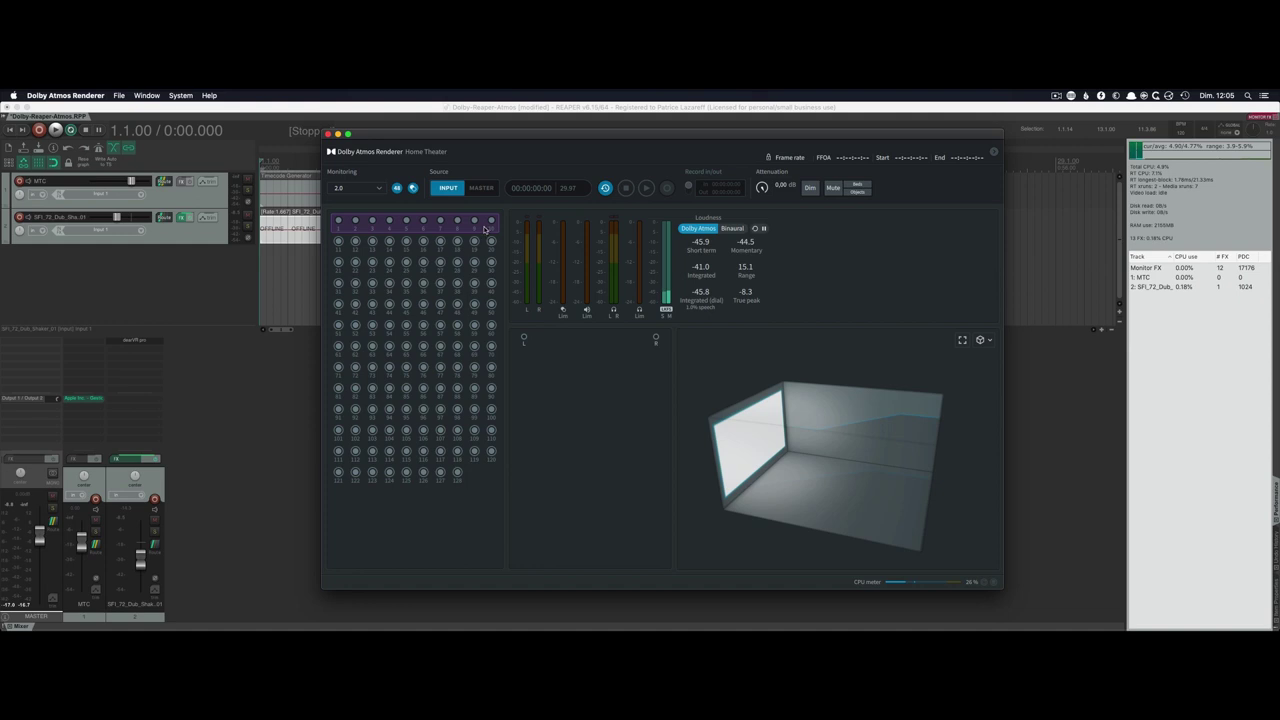
{"action": "key", "text": "super+Tab"}
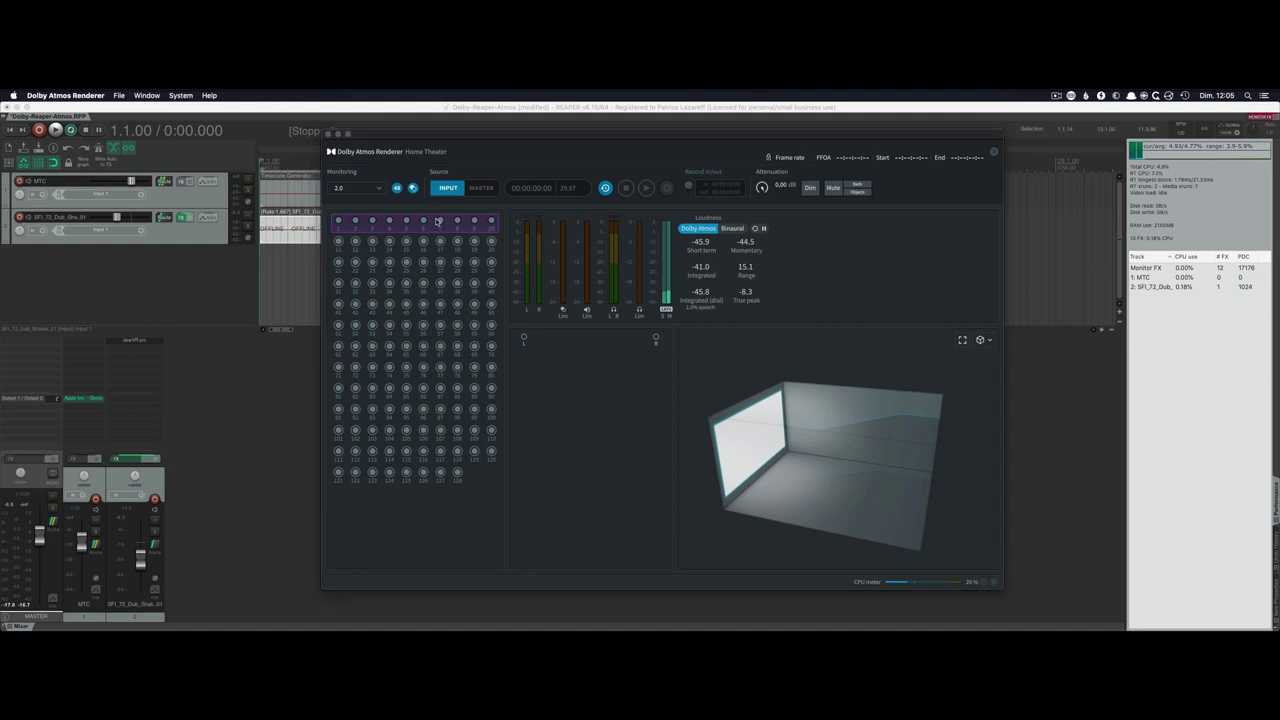
Play and stop the shaker, close the dearVR window, and hide the mixer with Cmd+M
{"action": "key", "text": "space"}
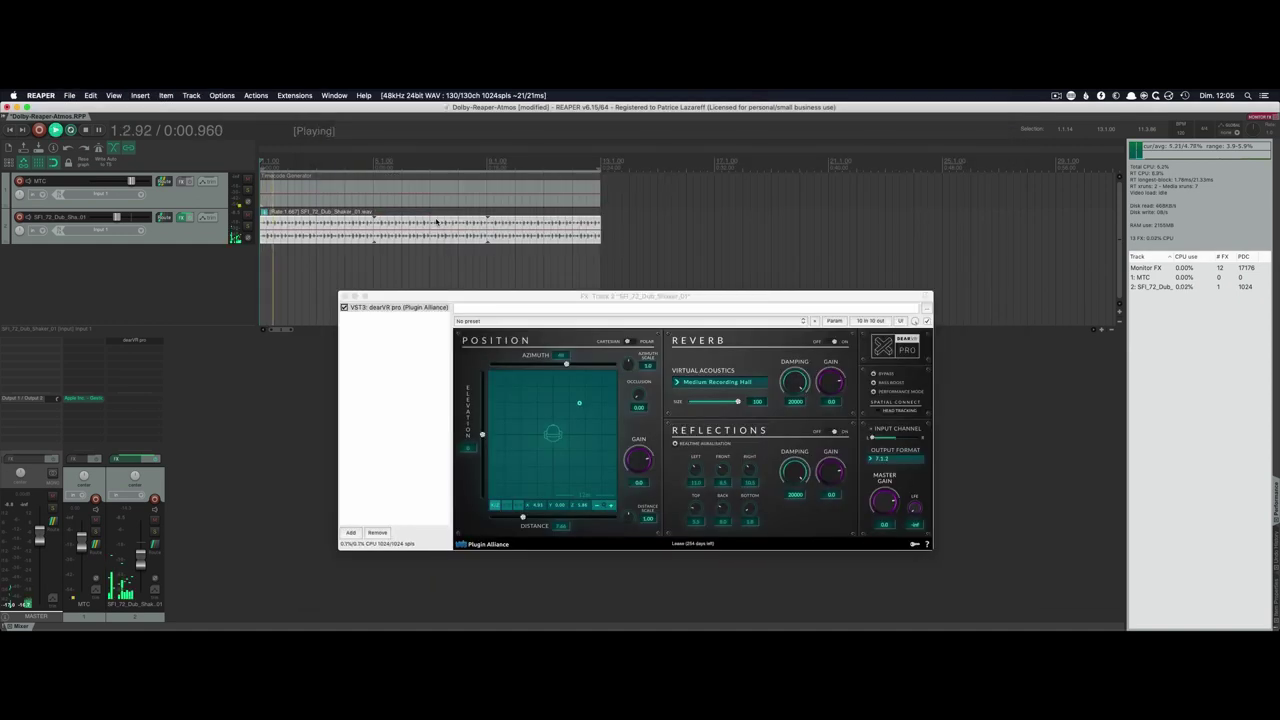
{"action": "key", "text": "space"}
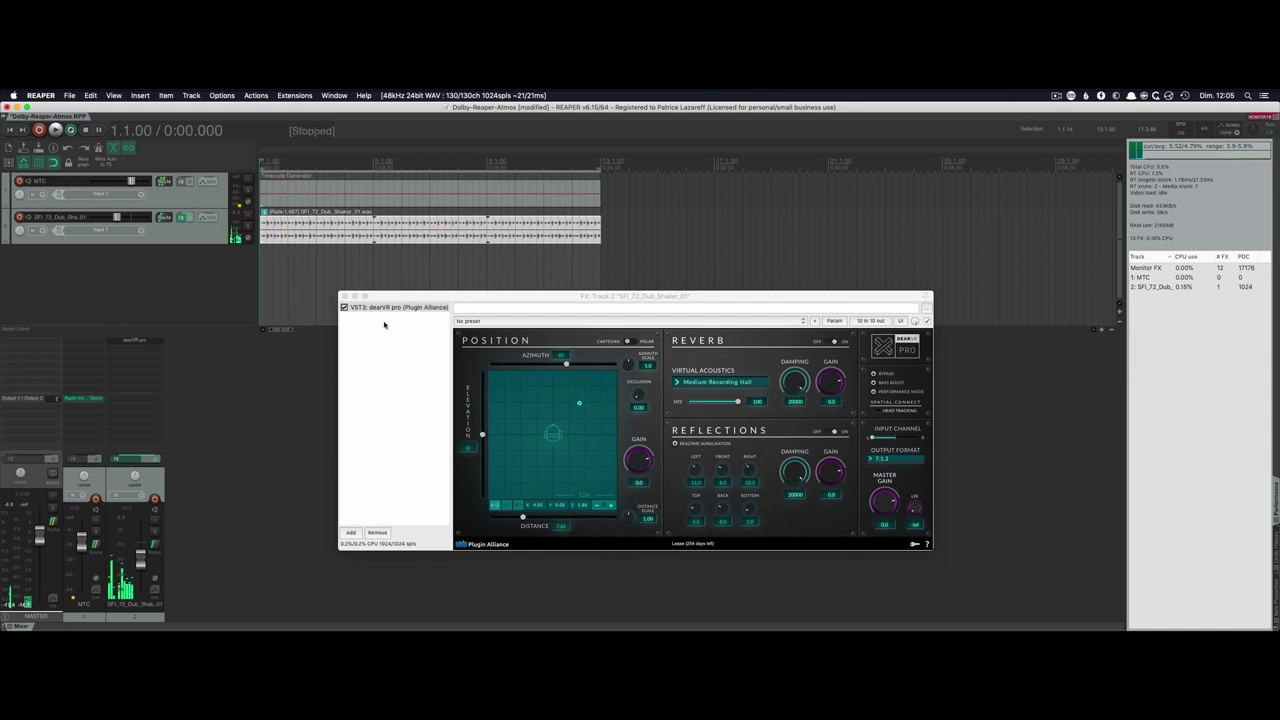
{"action": "left_click", "coordinate": [344, 297]}
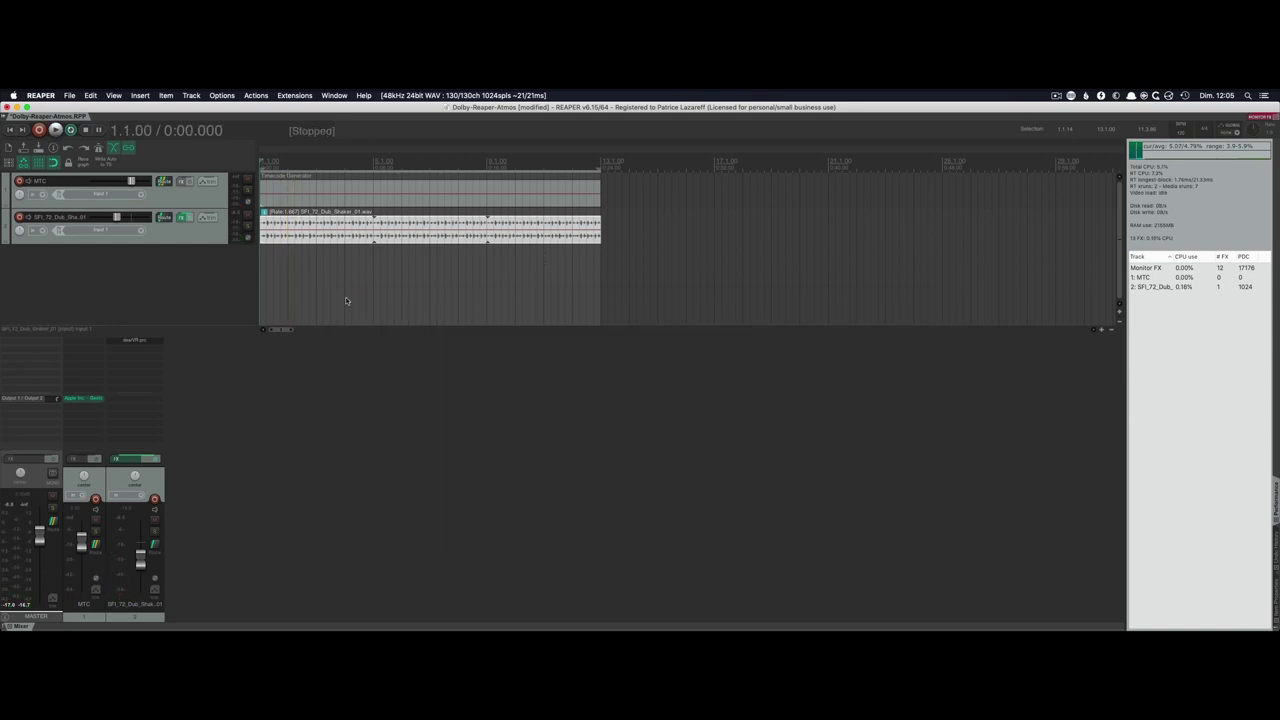
{"action": "key", "text": "super+m"}
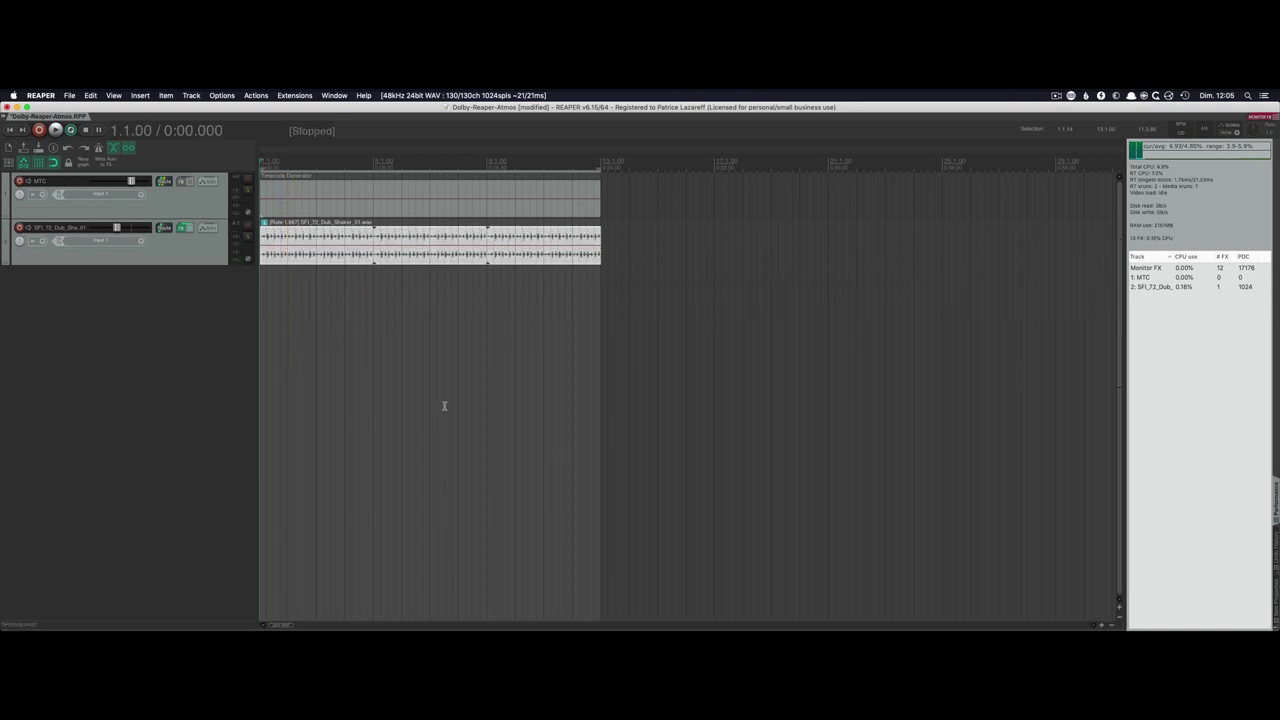
{"action": "key", "text": "super+Tab"}
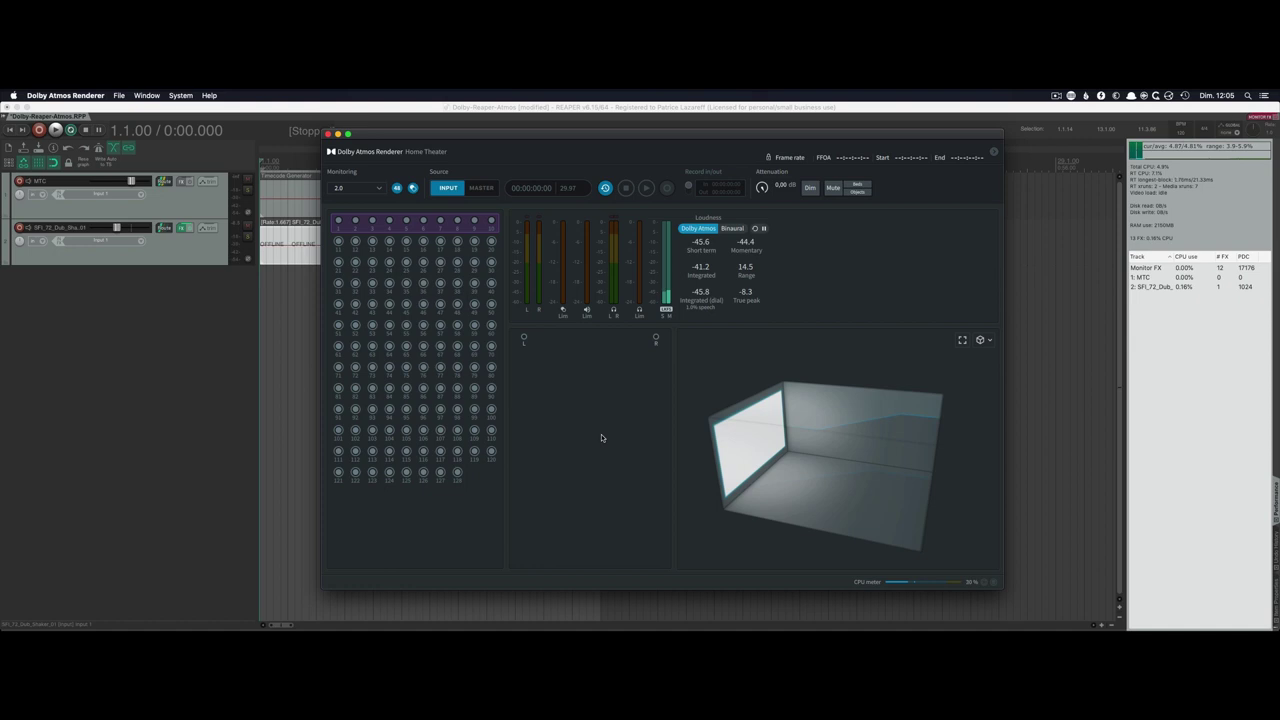
{"action": "left_click", "coordinate": [217, 341]}
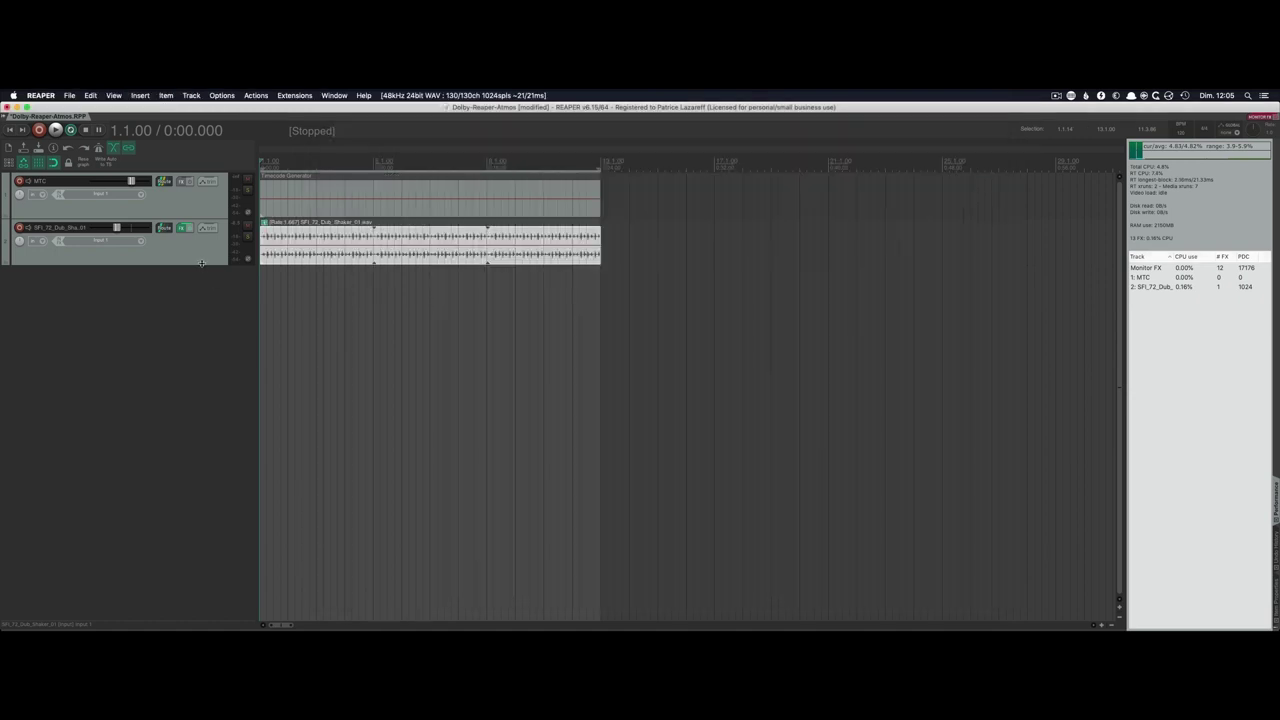
Insert a new track below the shaker and name it OBJECT 1
{"action": "double_click", "coordinate": [113, 354]}
{"action": "double_click", "coordinate": [48, 275]}
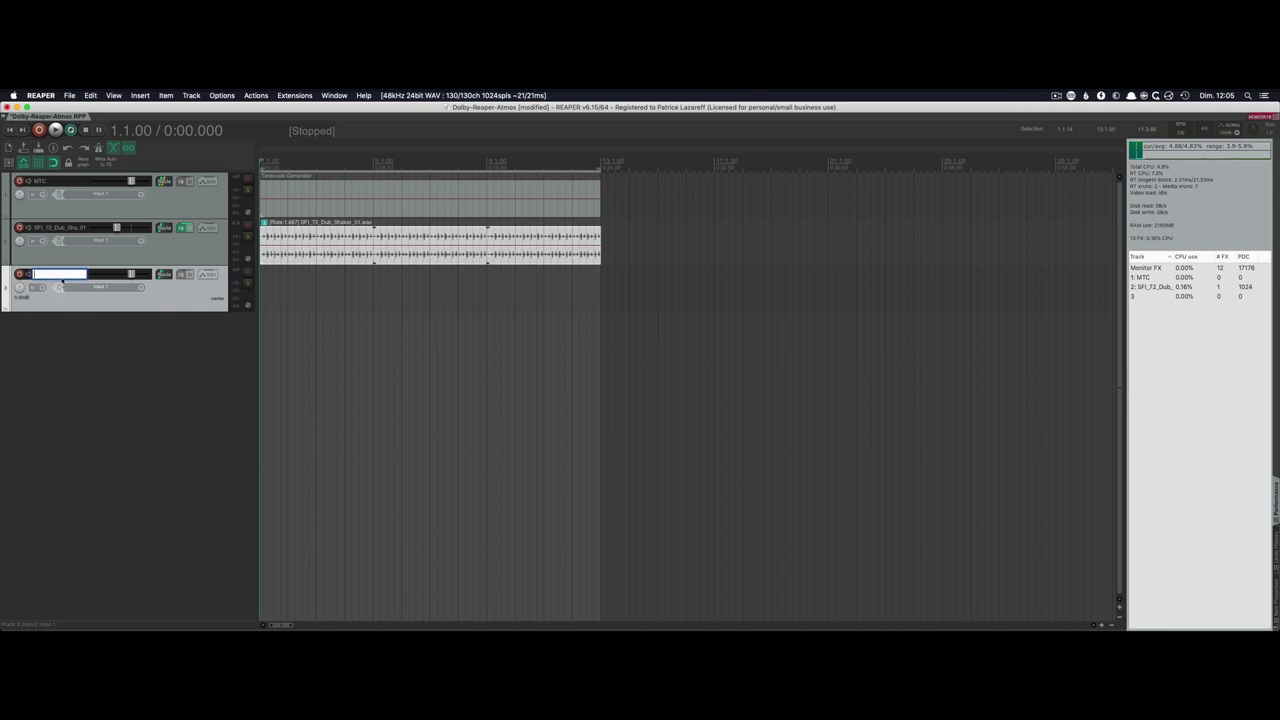
{"action": "type", "text": "OBJECT 1"}
{"action": "key", "text": "Return"}
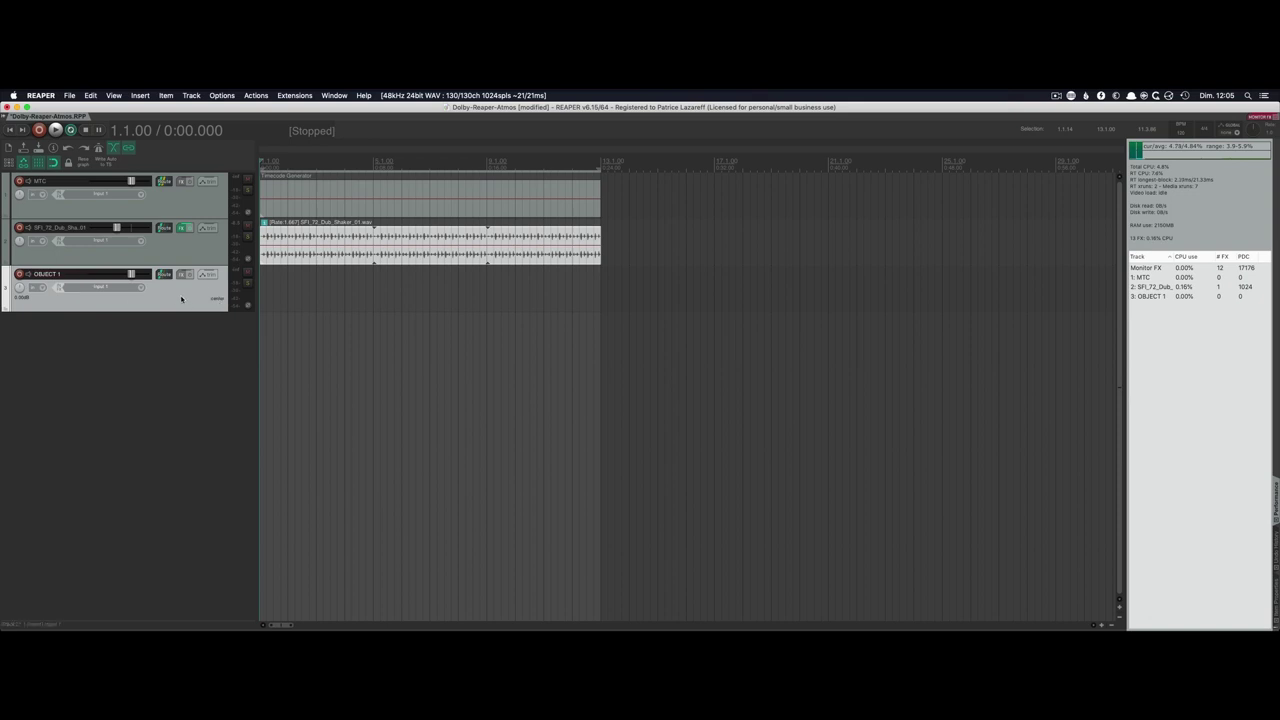
Check the inputs in the Dolby Atmos Renderer, then return to REAPER
{"action": "key", "text": "super+Tab"}
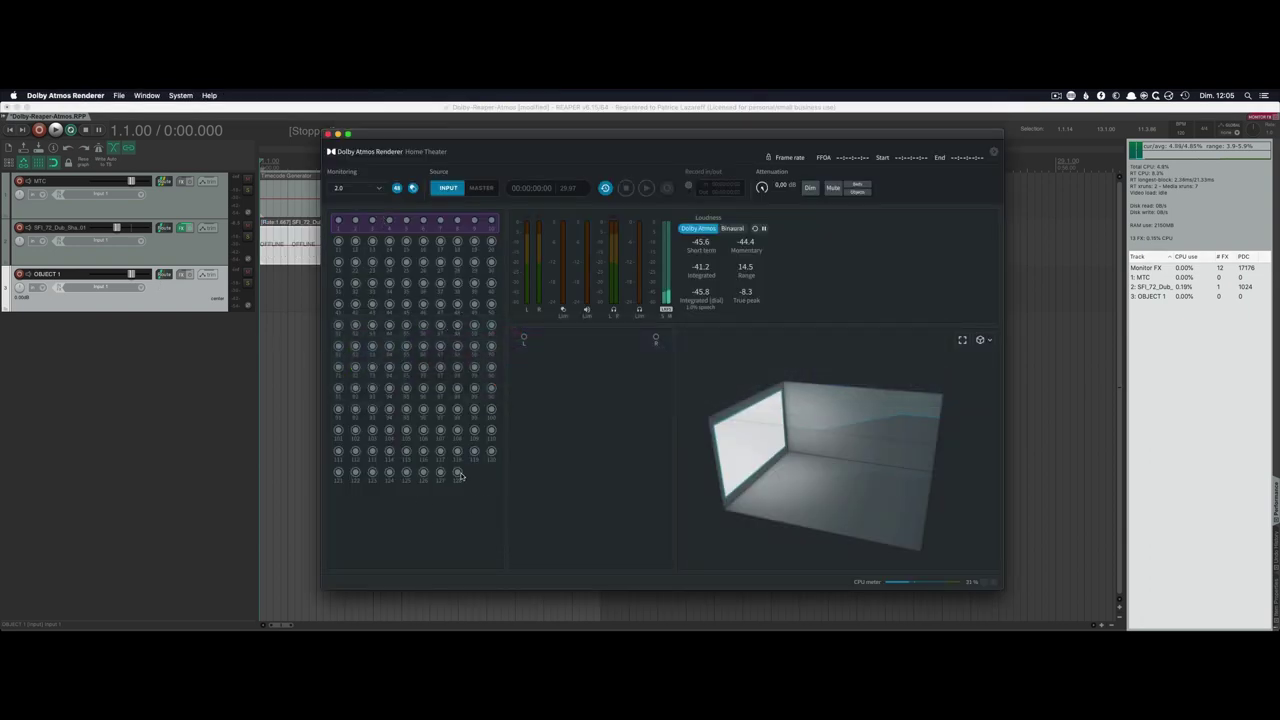
{"action": "mouse_move", "coordinate": [459, 476]}
{"action": "left_click", "coordinate": [169, 292]}
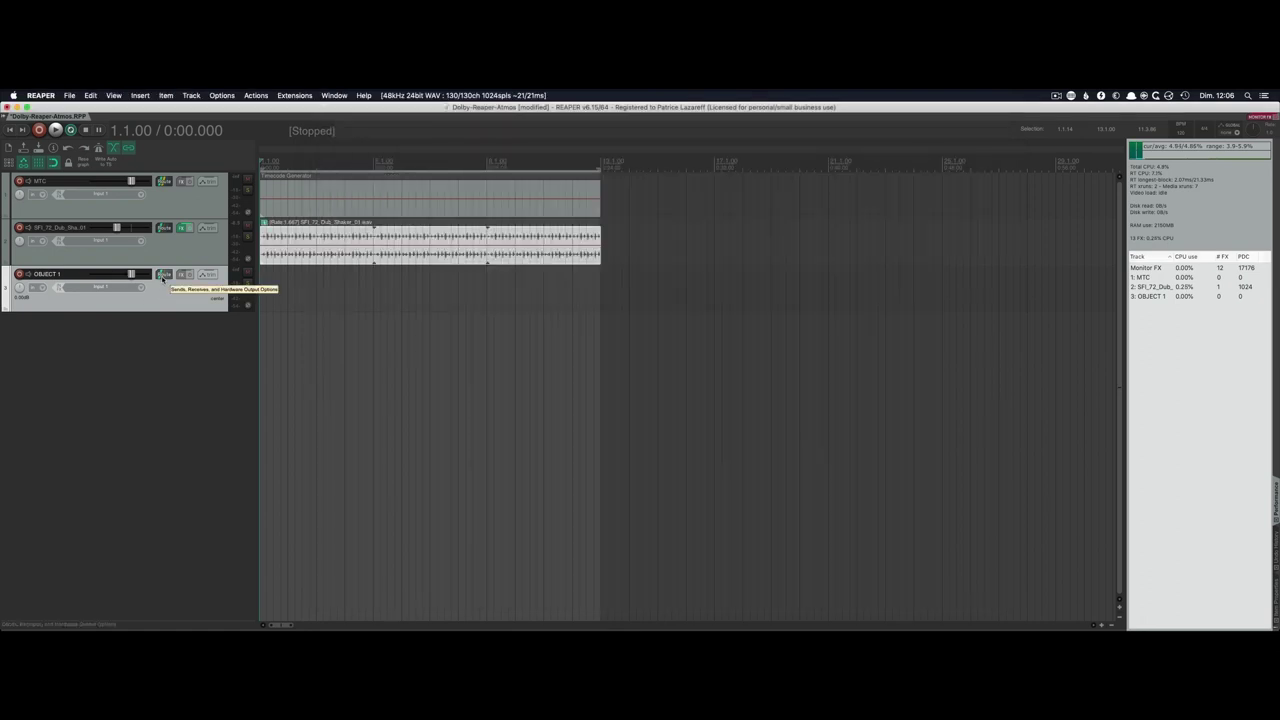
Route OBJECT 1 to parent channels 11-12, keeping 2 track channels
{"action": "left_click", "coordinate": [163, 275]}
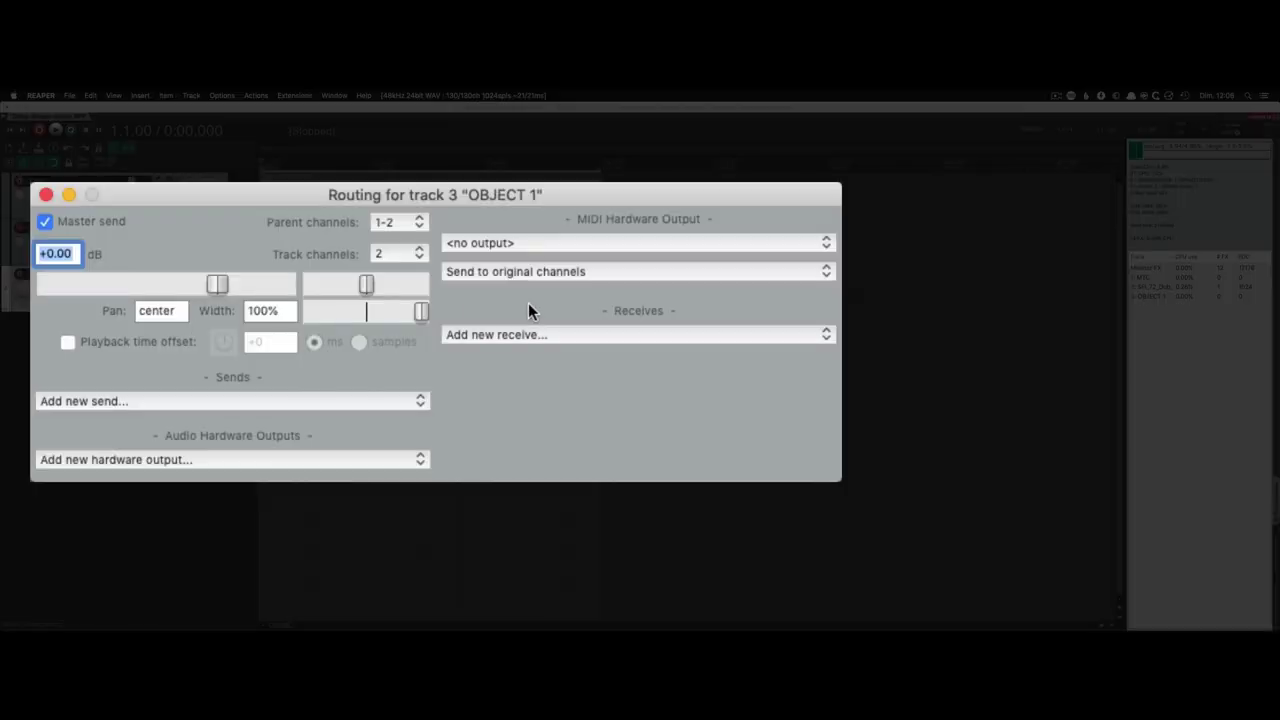
{"action": "left_click", "coordinate": [412, 250]}
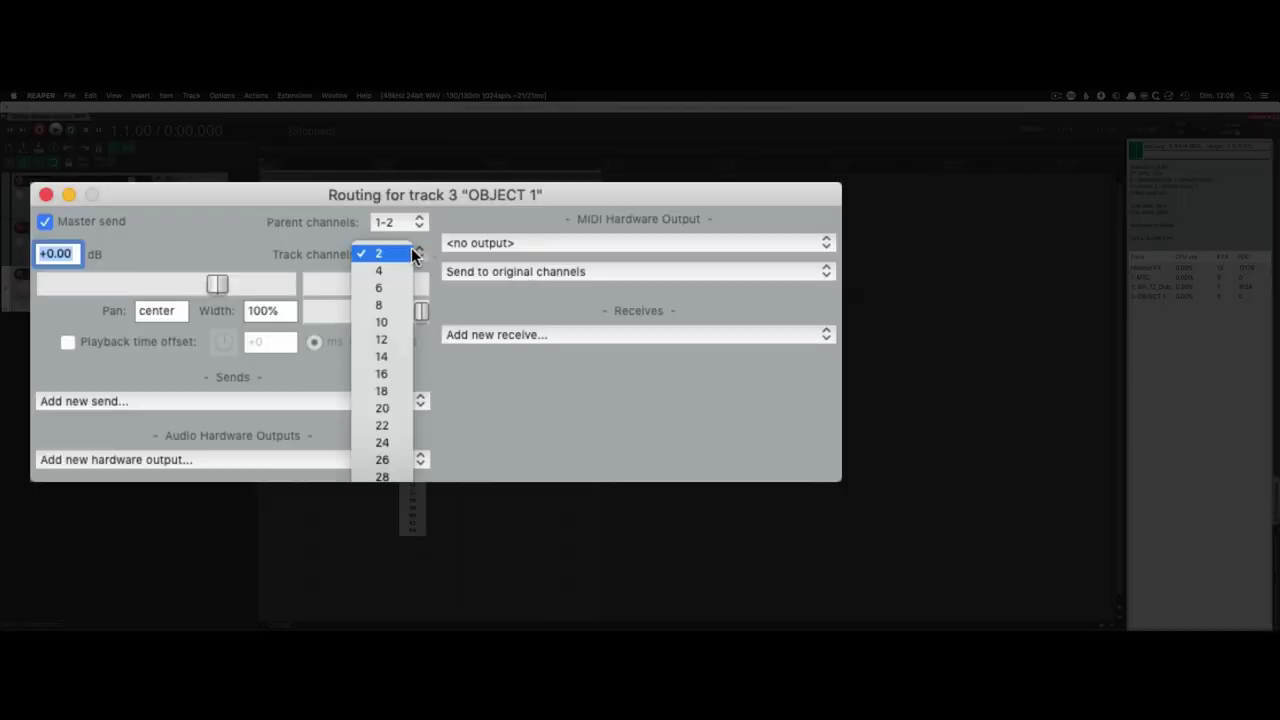
{"action": "left_click", "coordinate": [412, 254]}
{"action": "left_click", "coordinate": [414, 218]}
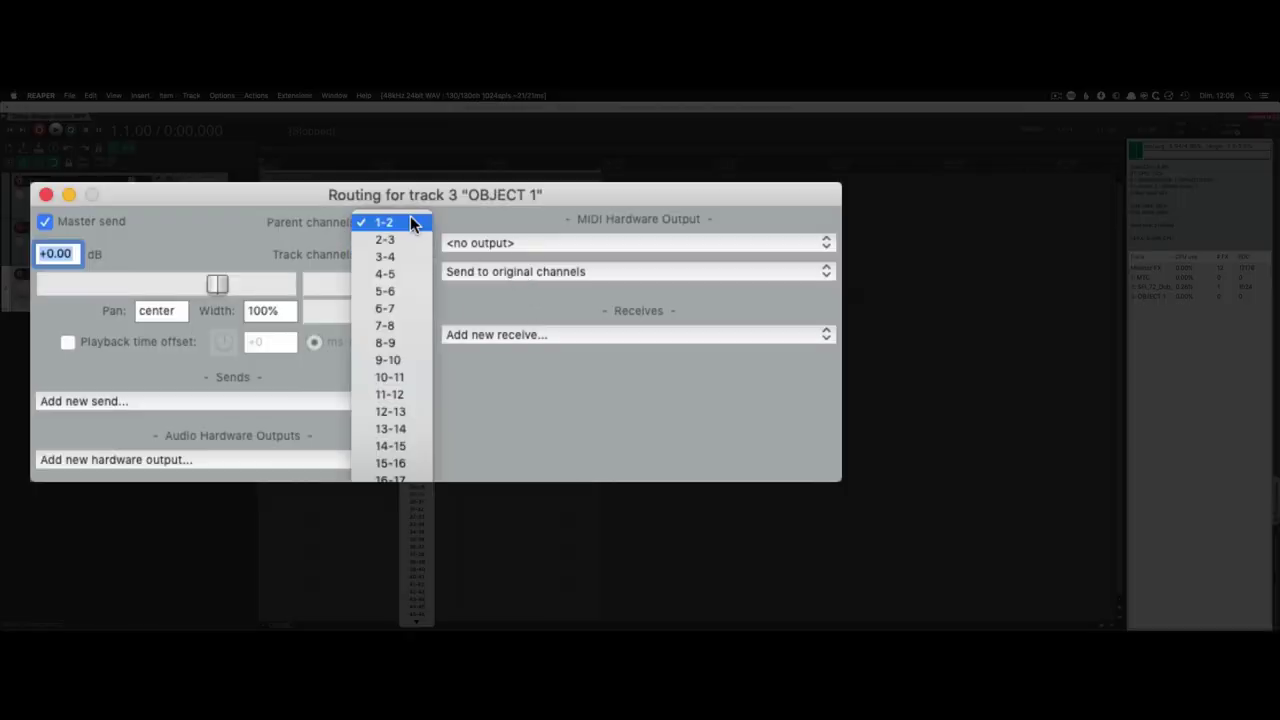
{"action": "left_click", "coordinate": [404, 396]}
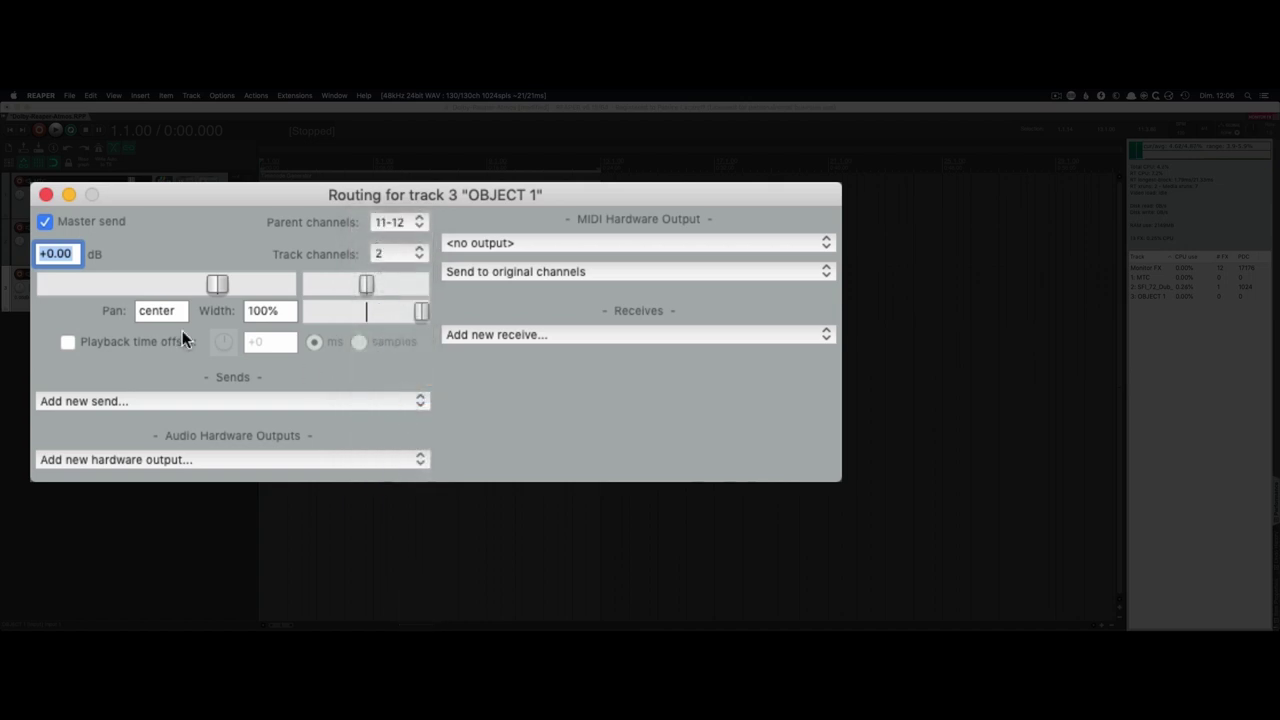
{"action": "left_click", "coordinate": [416, 224]}
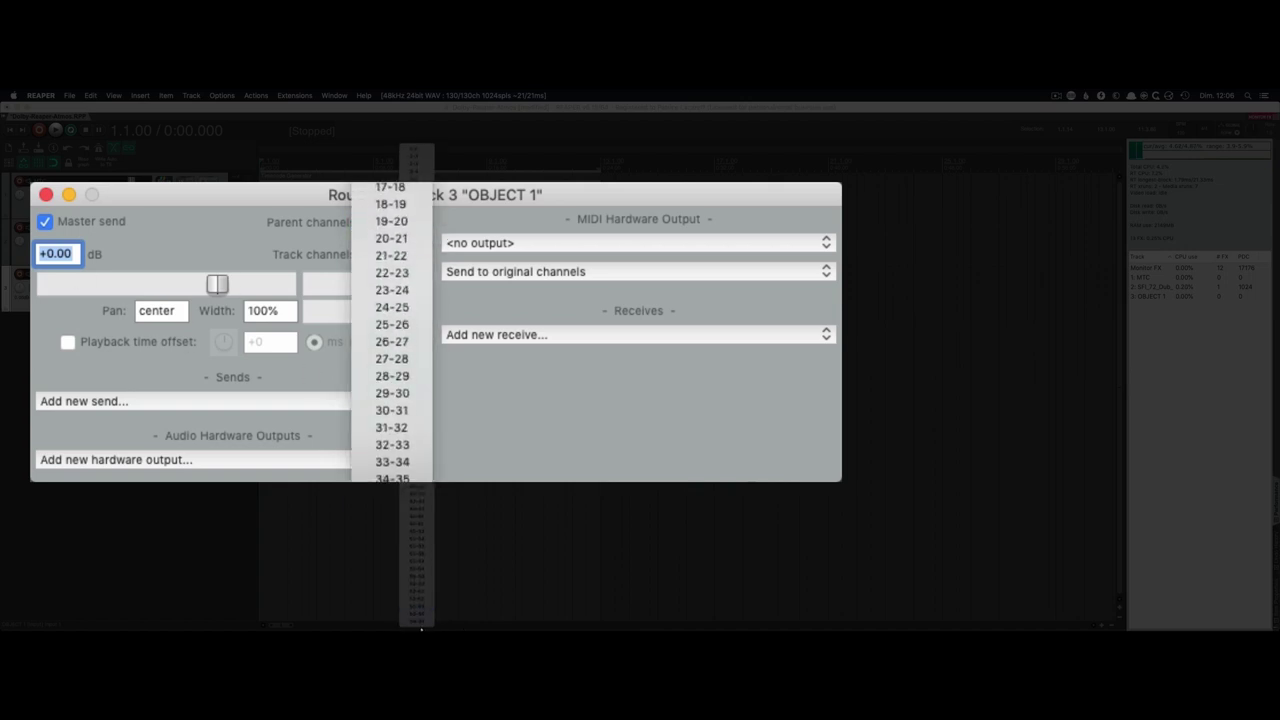
{"action": "left_click", "coordinate": [255, 243]}
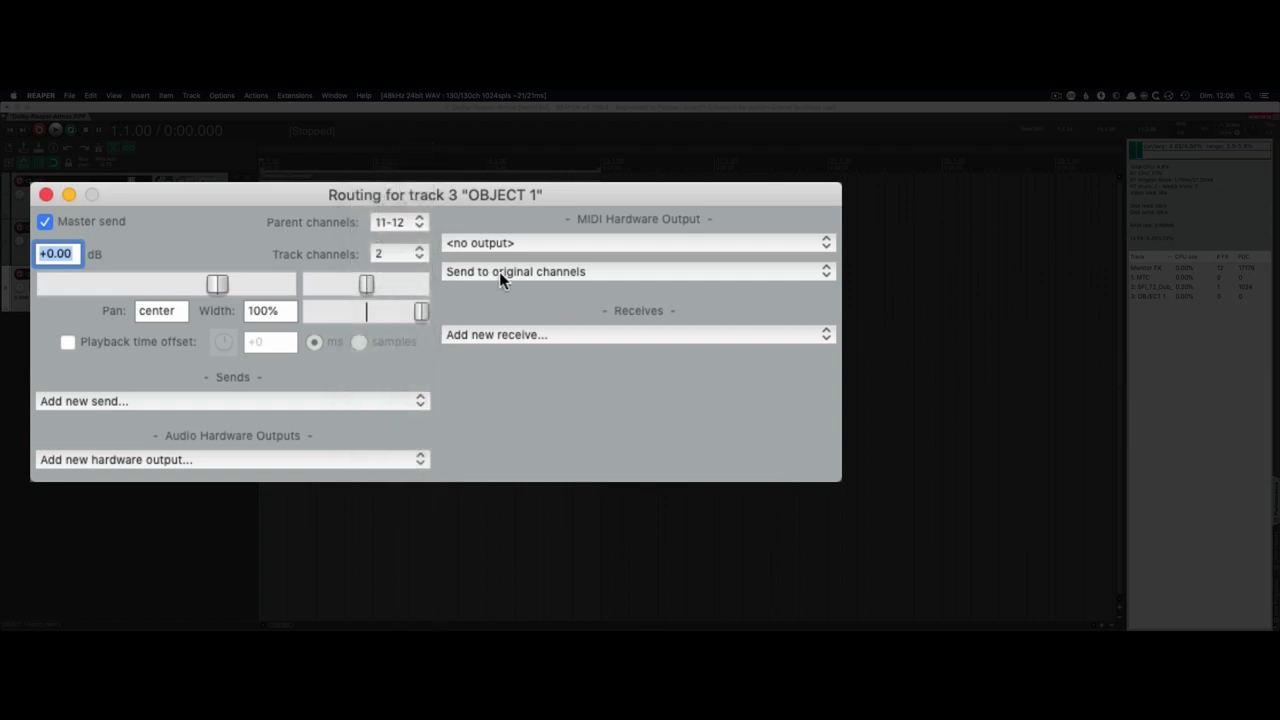
{"action": "left_click", "coordinate": [45, 195]}
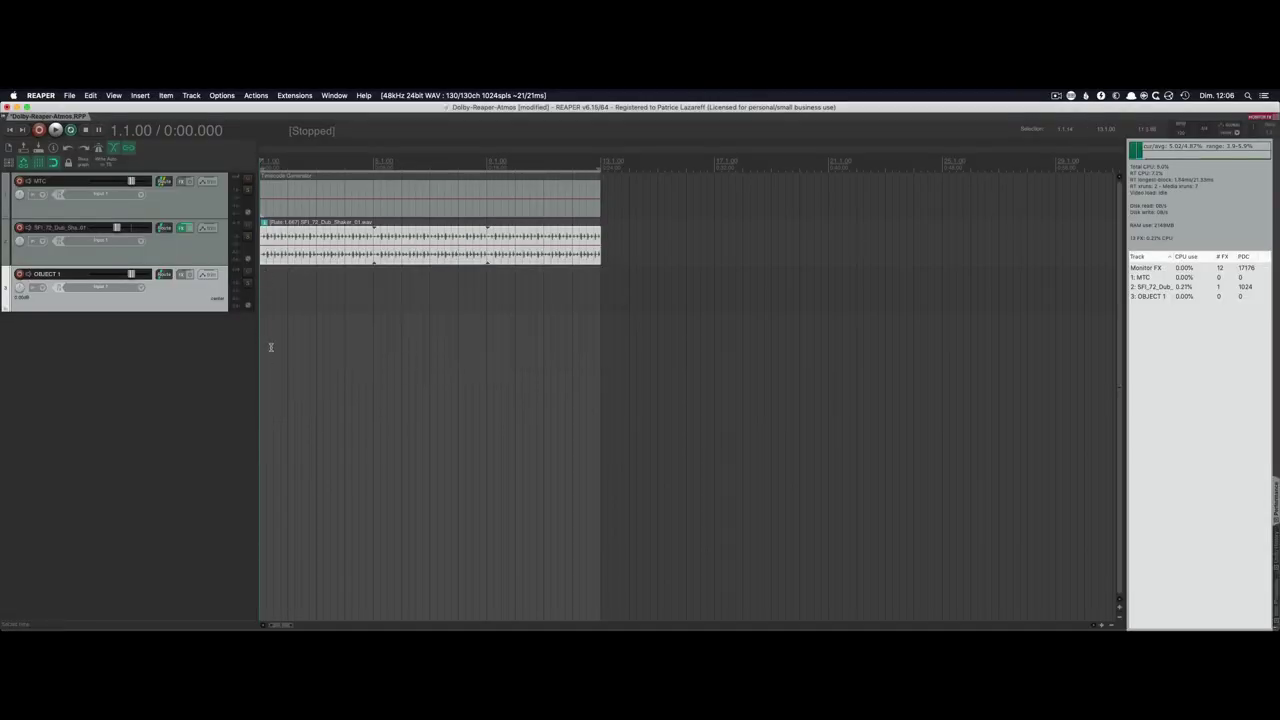
Search Media Explorer for 'tamb' and import DA_123_Tambo_Tops.wav at the start of OBJECT 1
{"action": "key", "text": "super+alt+x"}
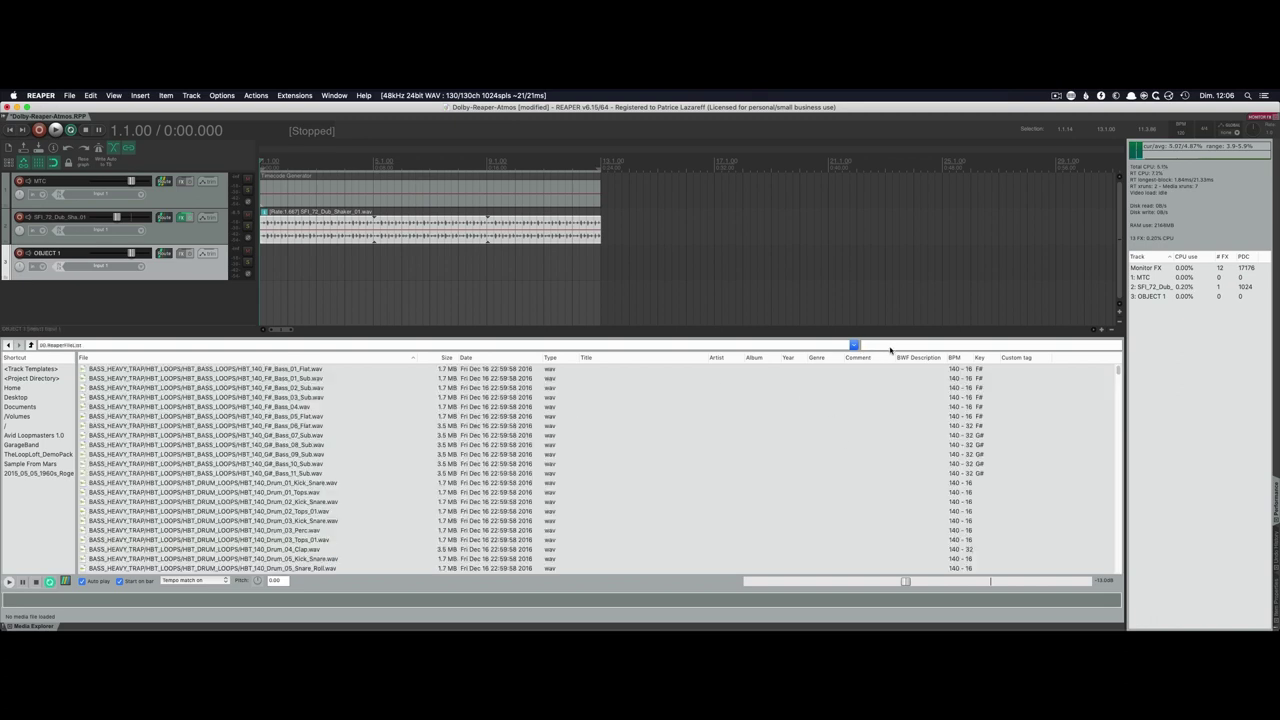
{"action": "left_click", "coordinate": [891, 347]}
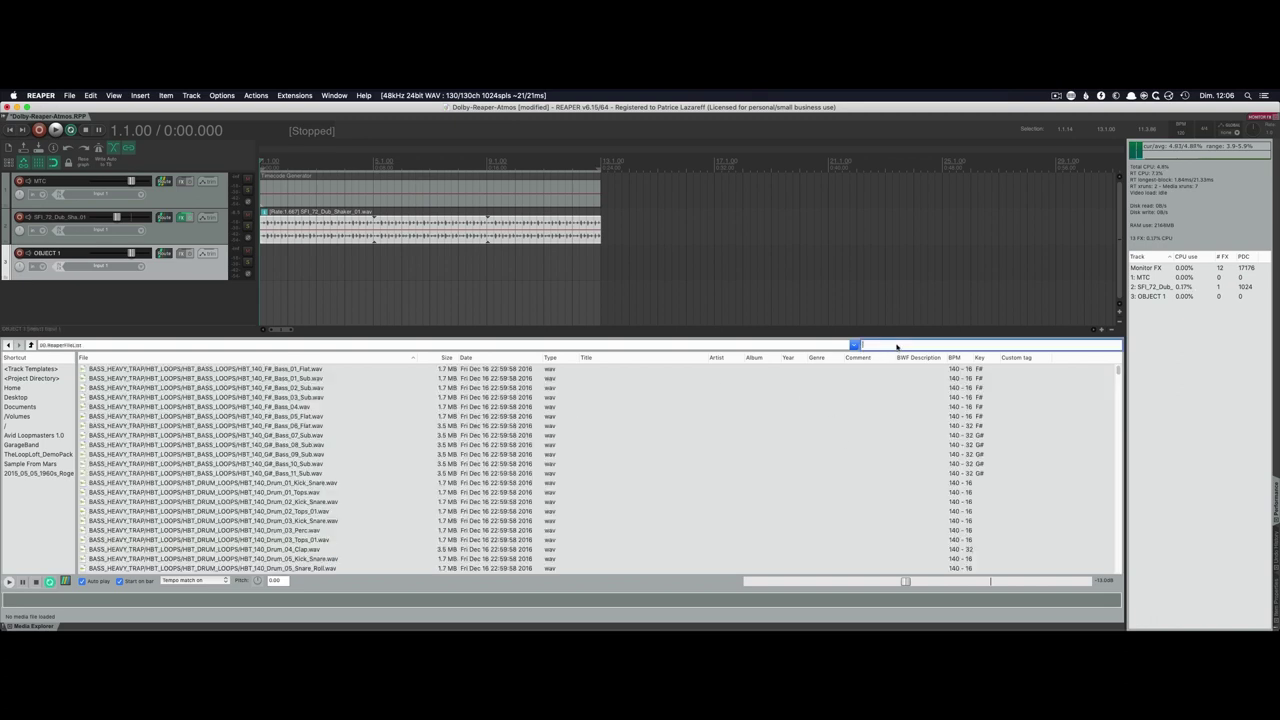
{"action": "type", "text": "tamb"}
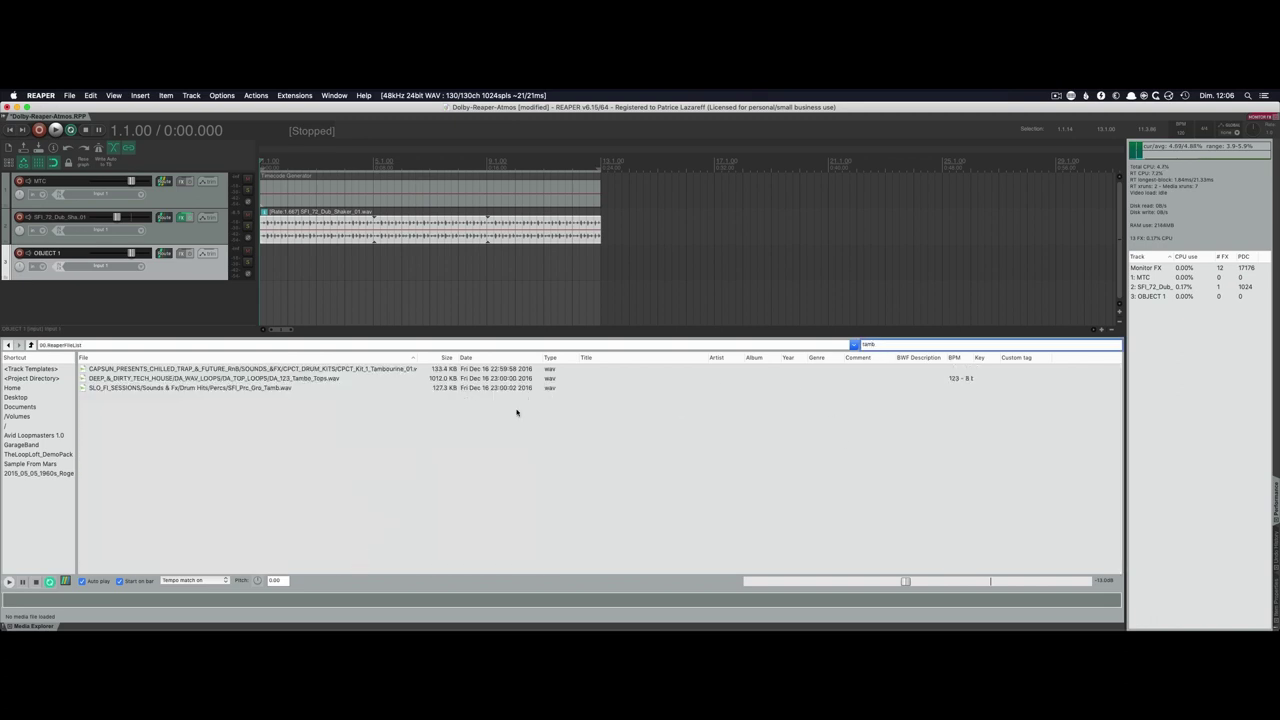
{"action": "left_click", "coordinate": [263, 380]}
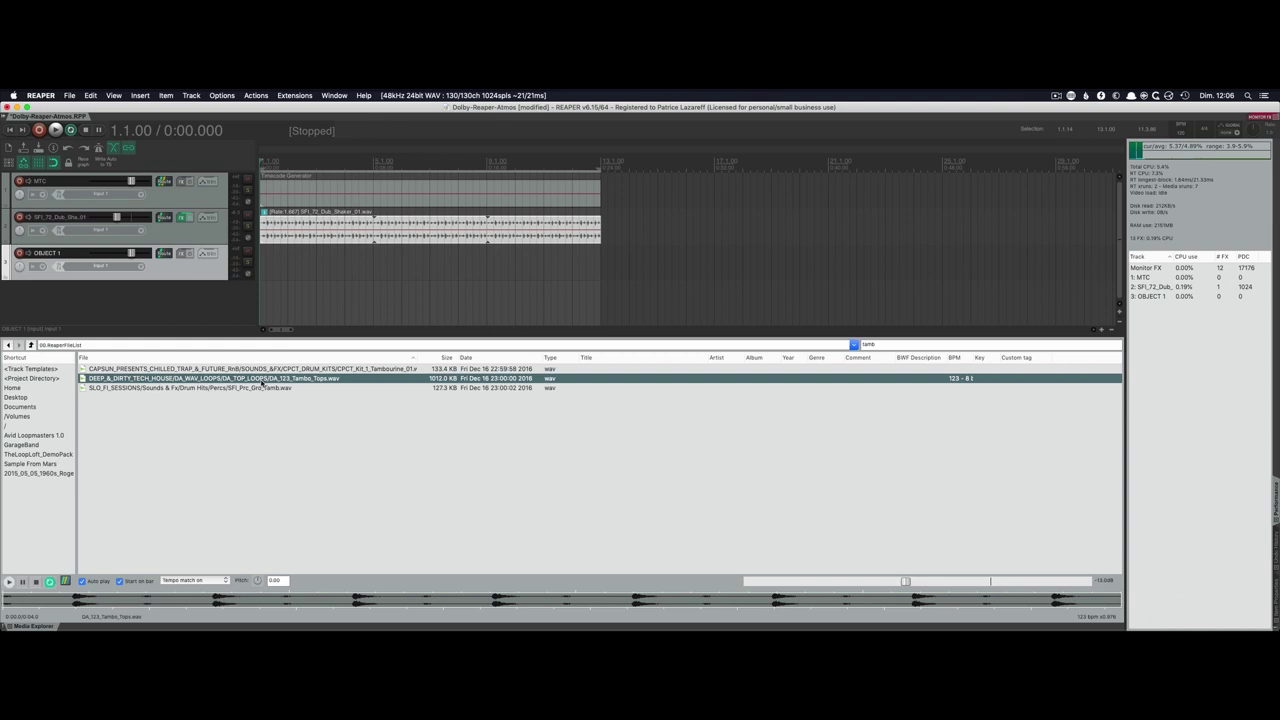
{"action": "left_click_drag", "start_coordinate": [263, 385], "coordinate": [262, 277]}
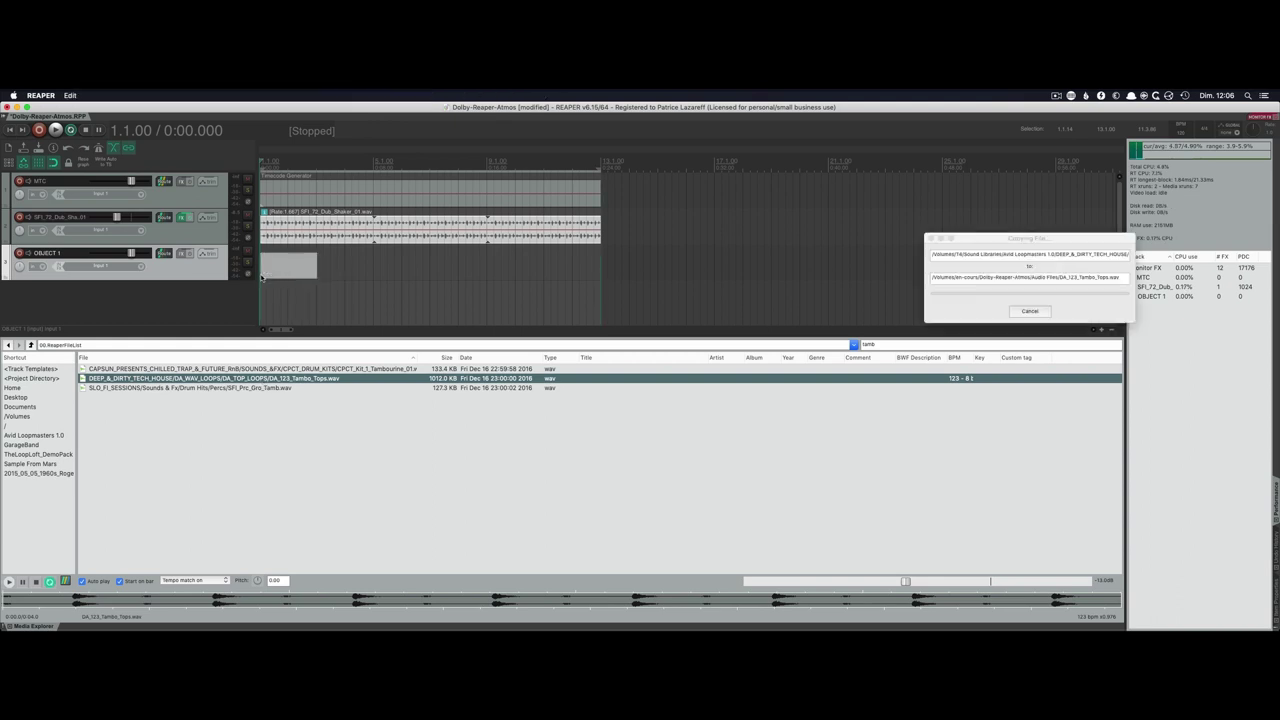
{"action": "key", "text": "Return"}
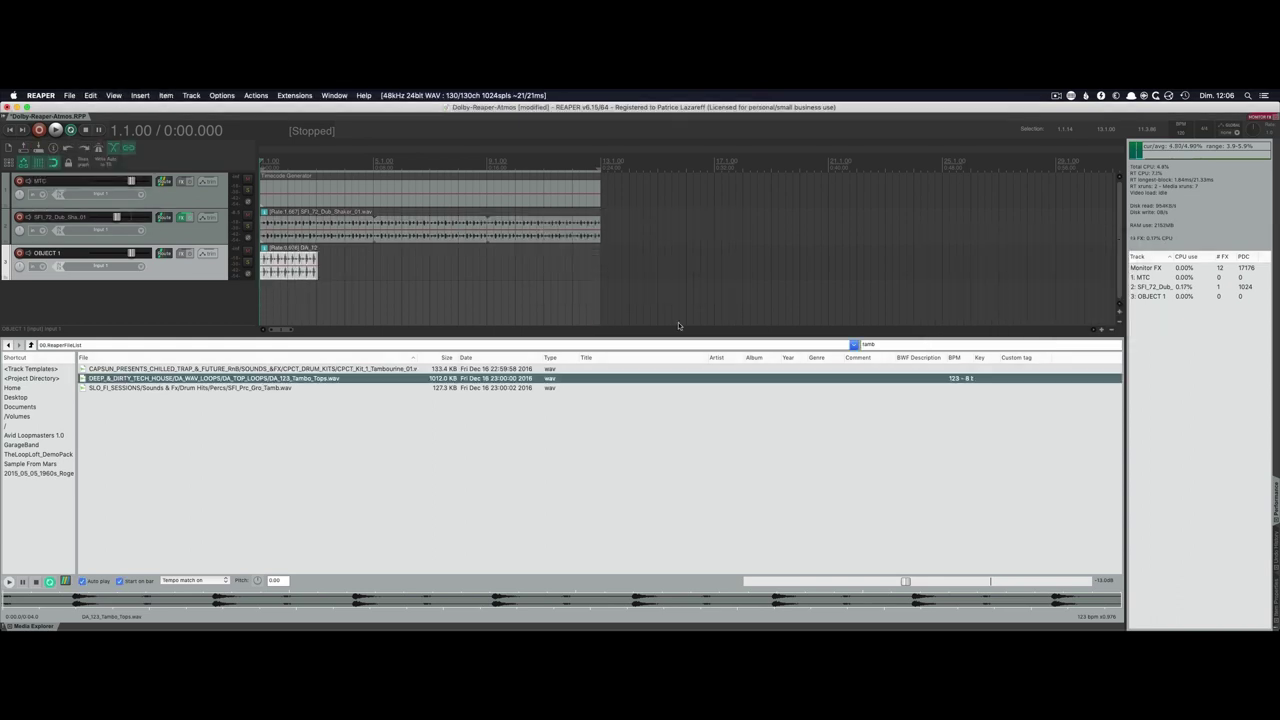
Close Media Explorer, loop the tambourine item to the shaker's length, and lower the volume
{"action": "key", "text": "ctrl+alt+x"}
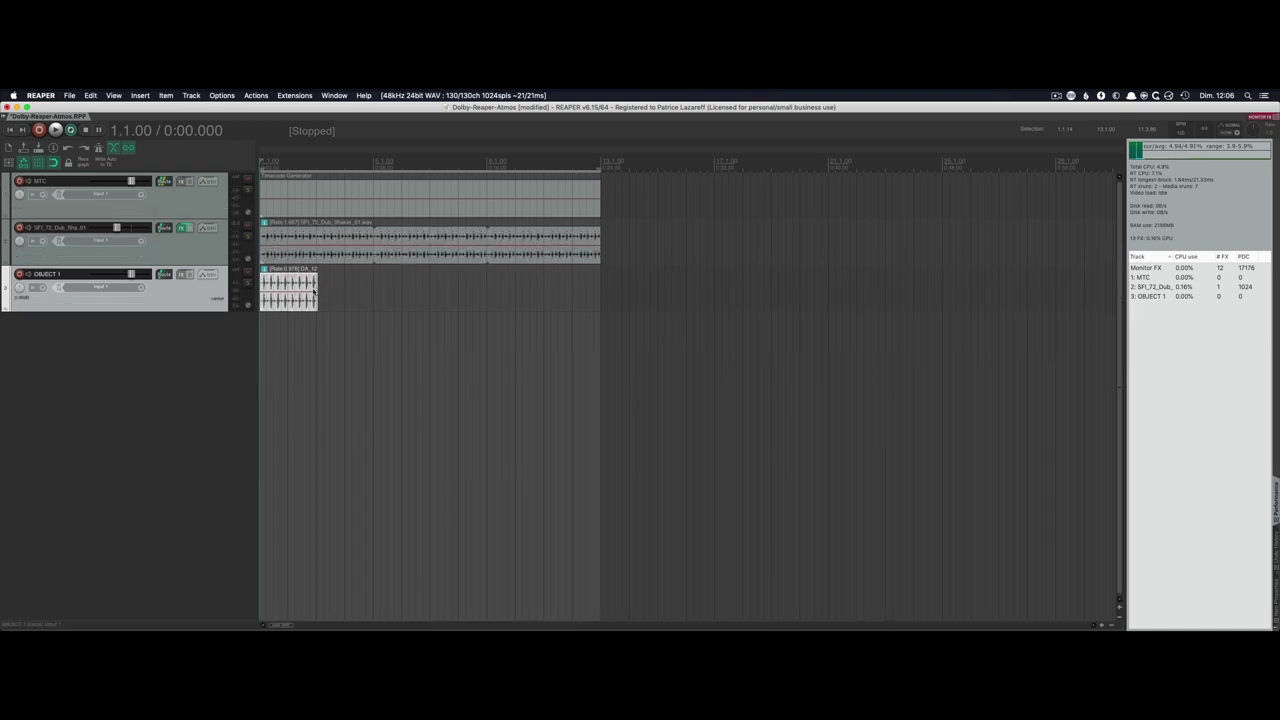
{"action": "left_click_drag", "start_coordinate": [314, 289], "coordinate": [600, 290]}
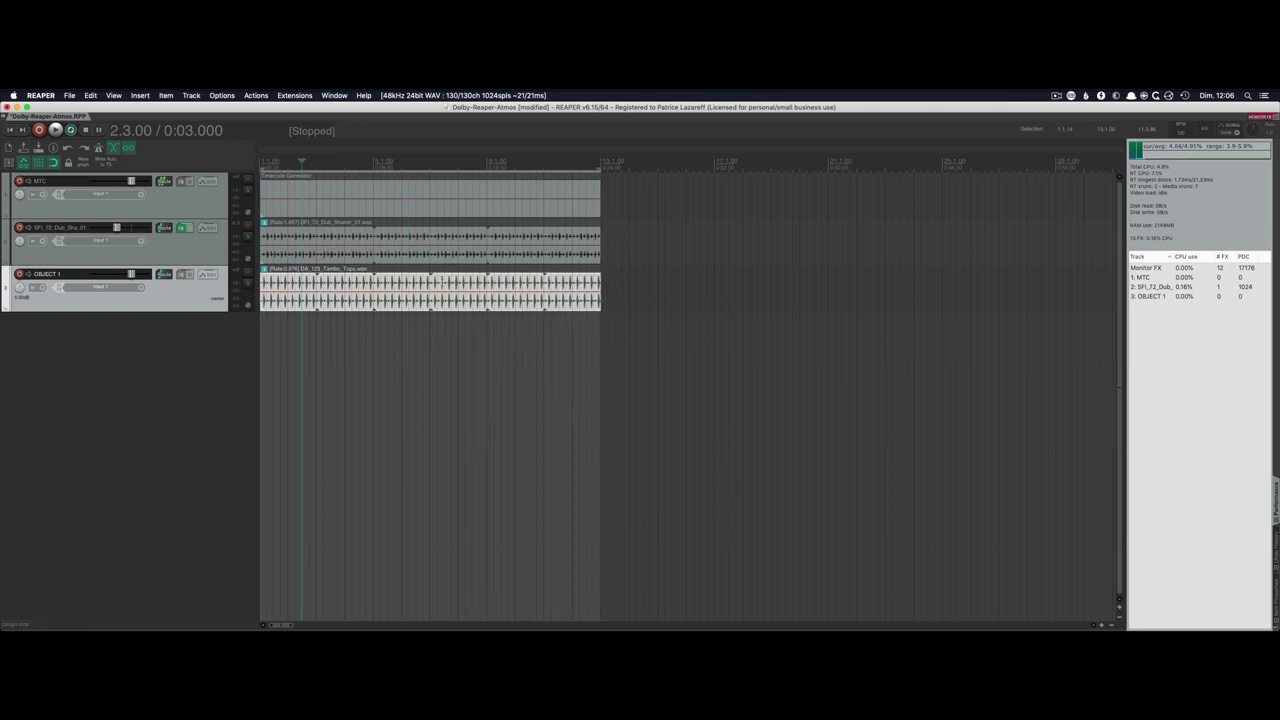
{"action": "scroll", "coordinate": [188, 299], "scroll_direction": "down", "scroll_amount": 10}
Load the Dolby Atmos Music Panner on OBJECT 1 via a 'dolby' search and reposition its window
{"action": "left_click", "coordinate": [181, 274]}
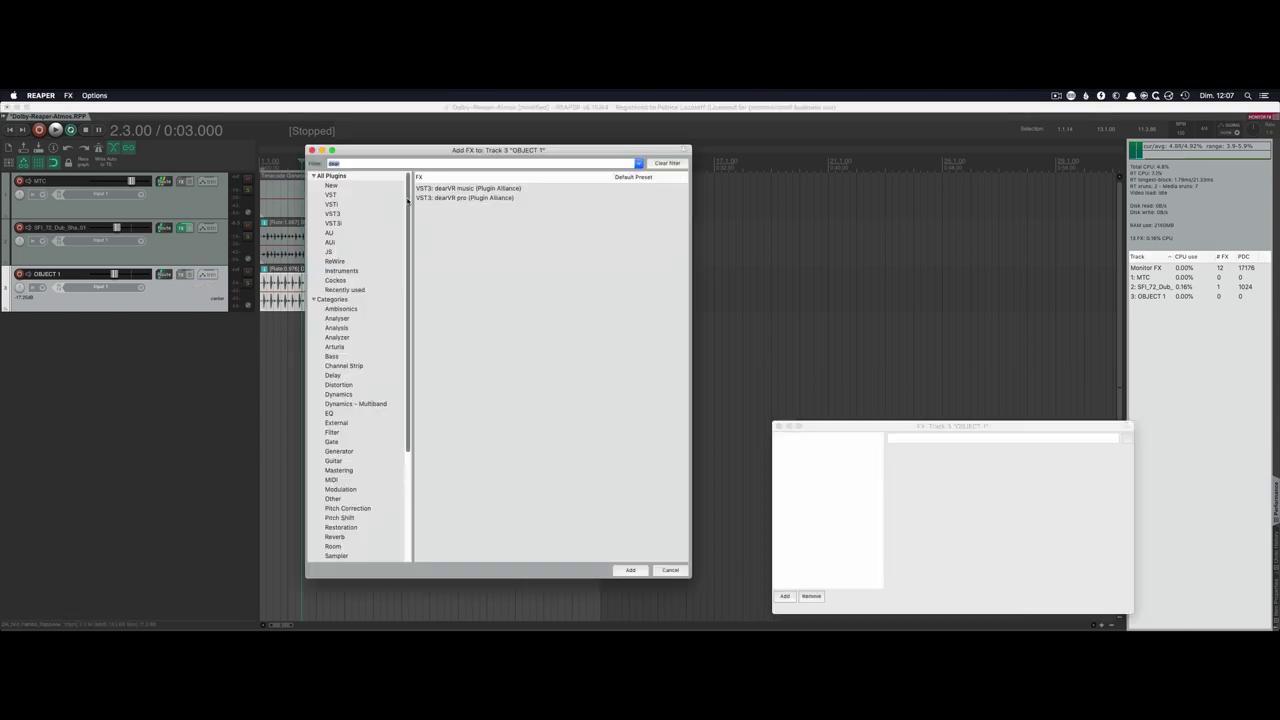
{"action": "type", "text": "dolby"}
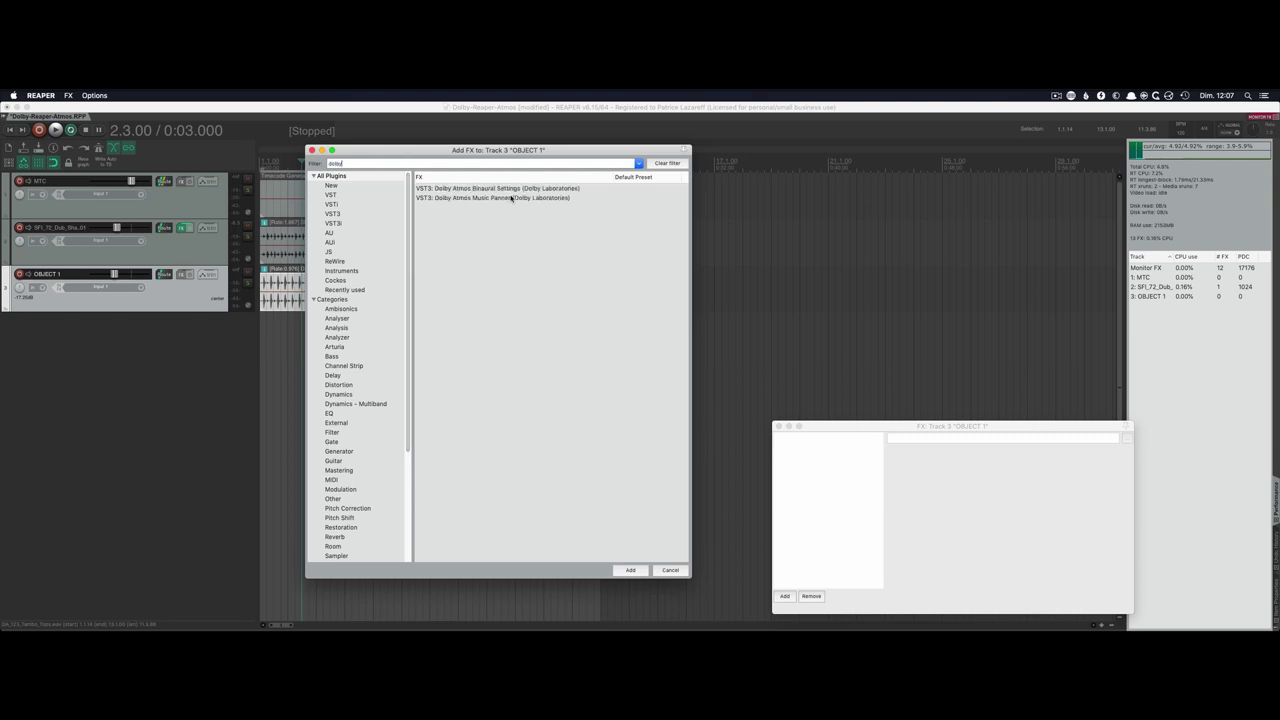
{"action": "double_click", "coordinate": [511, 197]}
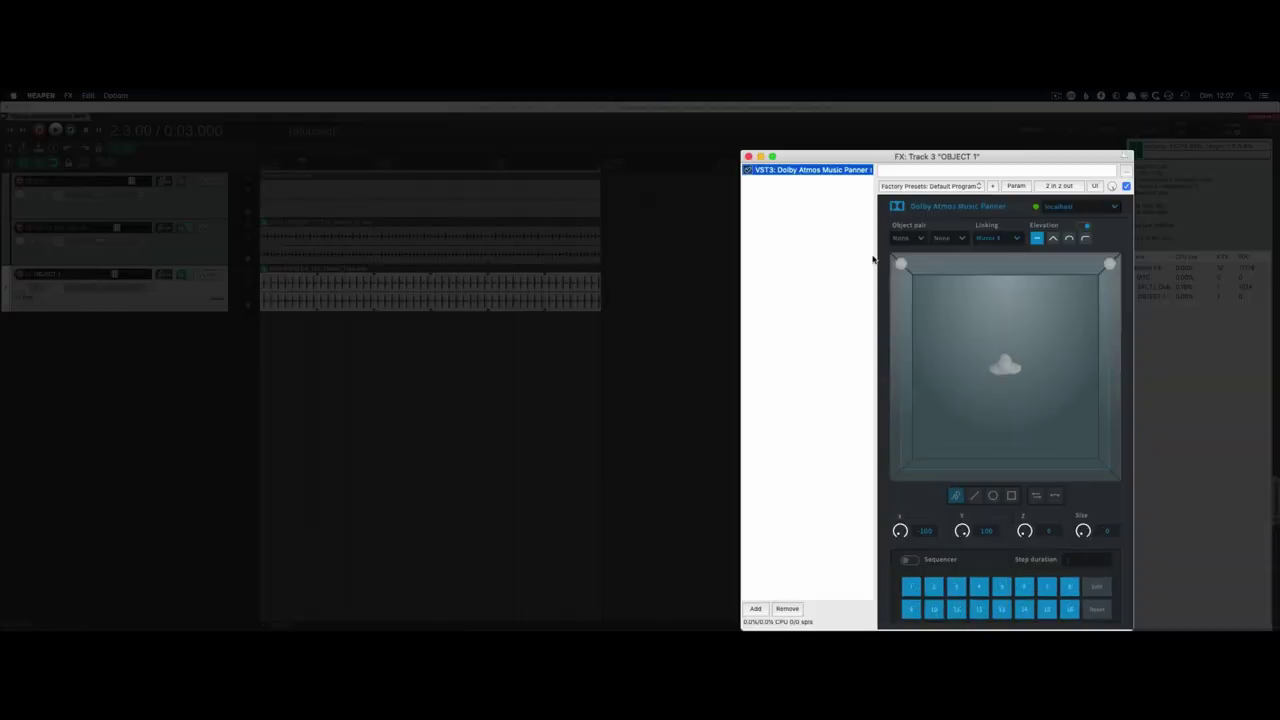
{"action": "left_click_drag", "start_coordinate": [829, 158], "coordinate": [677, 100]}
{"action": "key", "text": "super+Tab"}
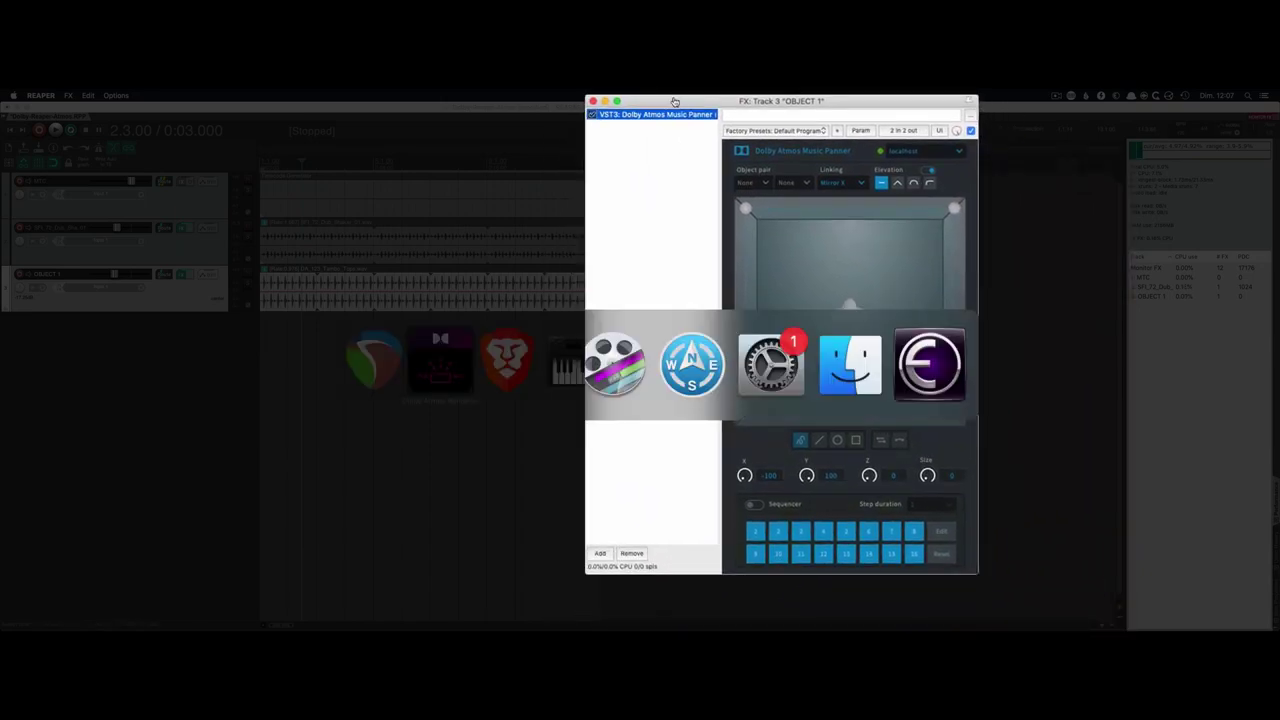
{"action": "left_click", "coordinate": [477, 113]}
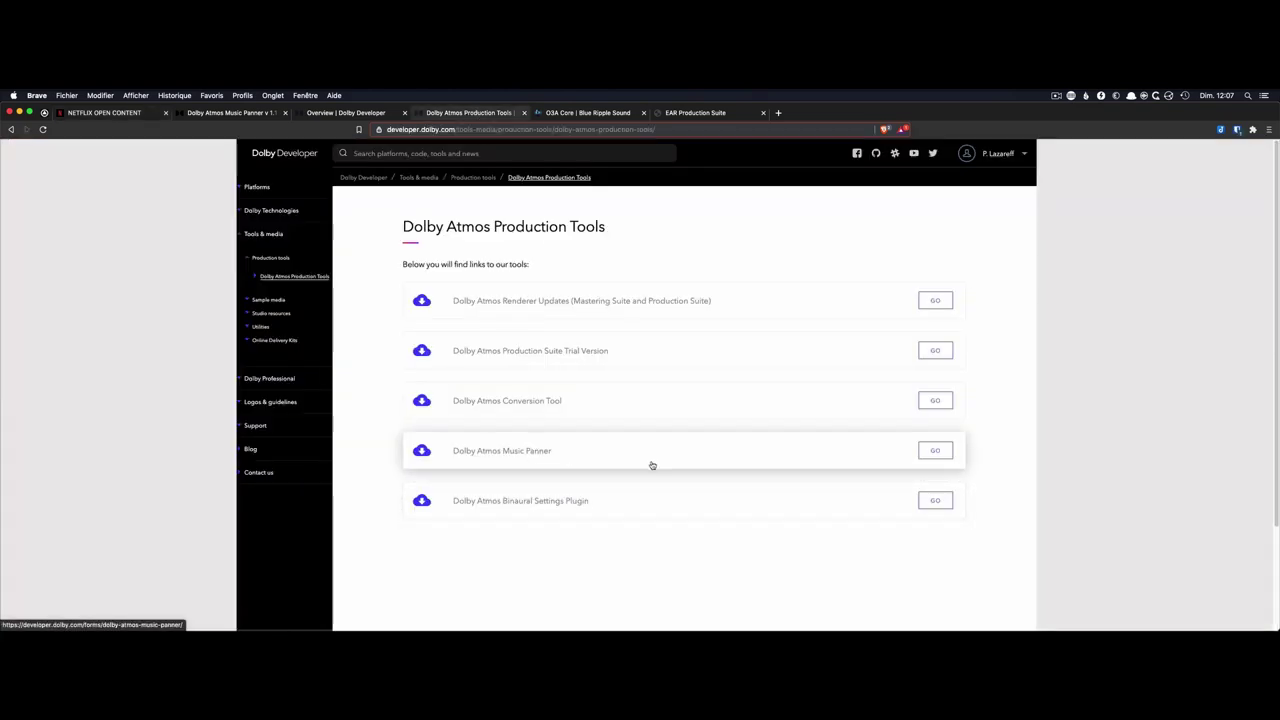
{"action": "key", "text": "super+Tab"}
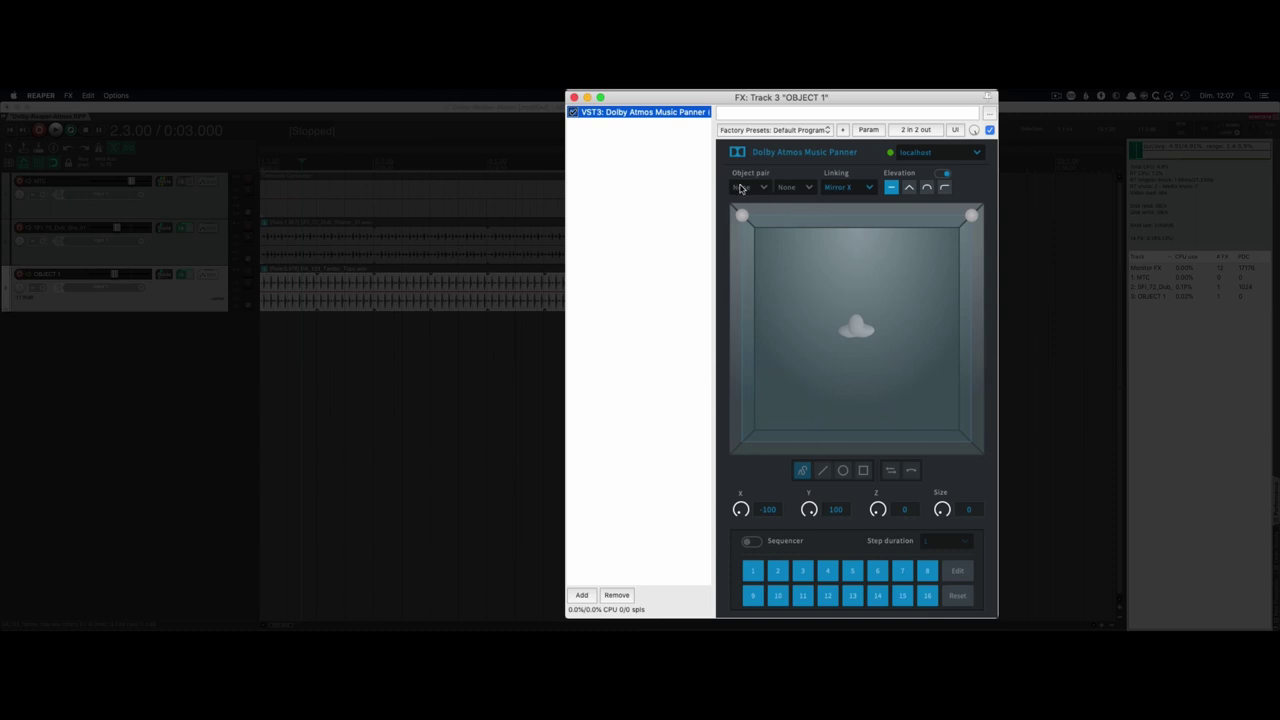
Set the Music Panner's object pair dropdowns to channels 11 and 12
{"action": "left_click", "coordinate": [766, 189]}
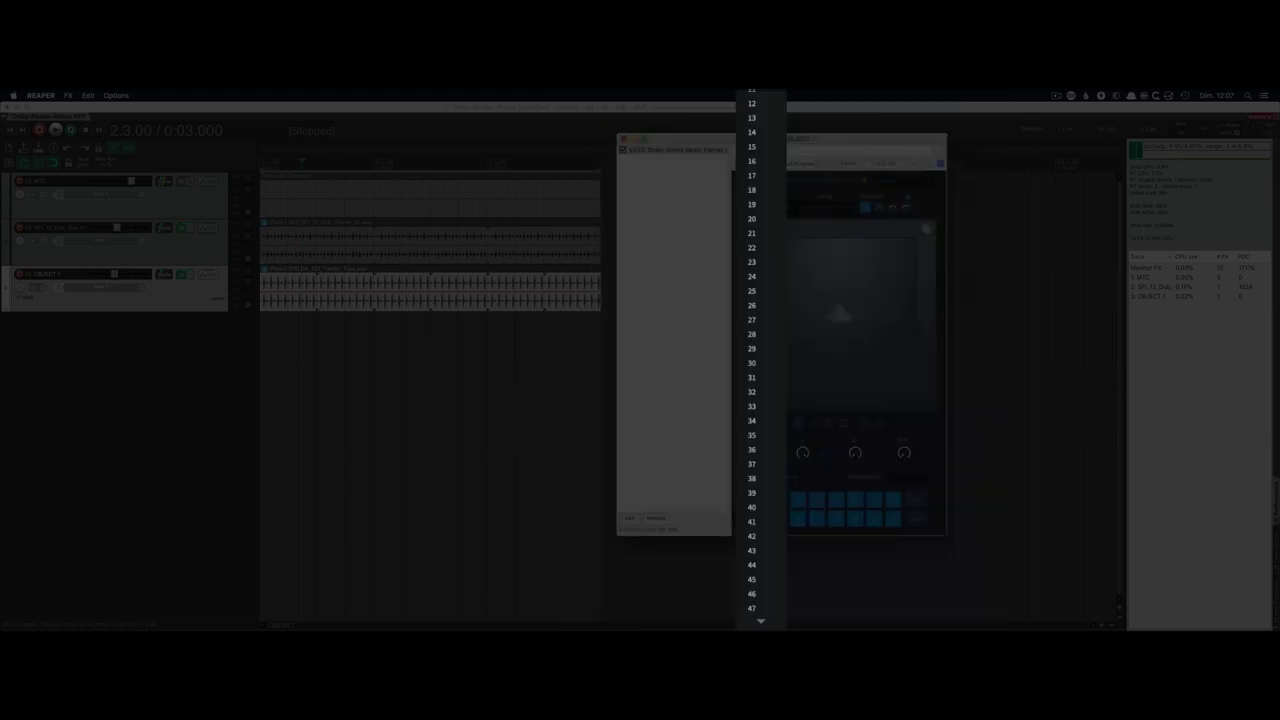
{"action": "left_click", "coordinate": [808, 189]}
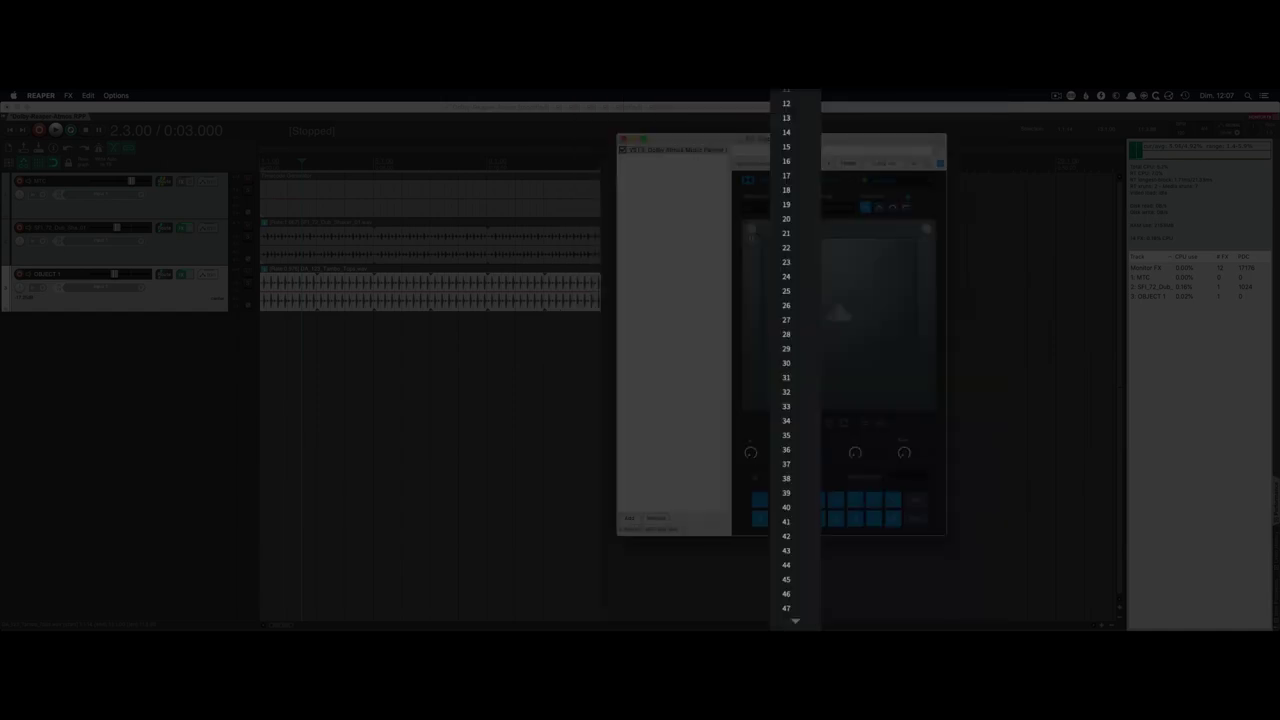
{"action": "left_click", "coordinate": [790, 103]}
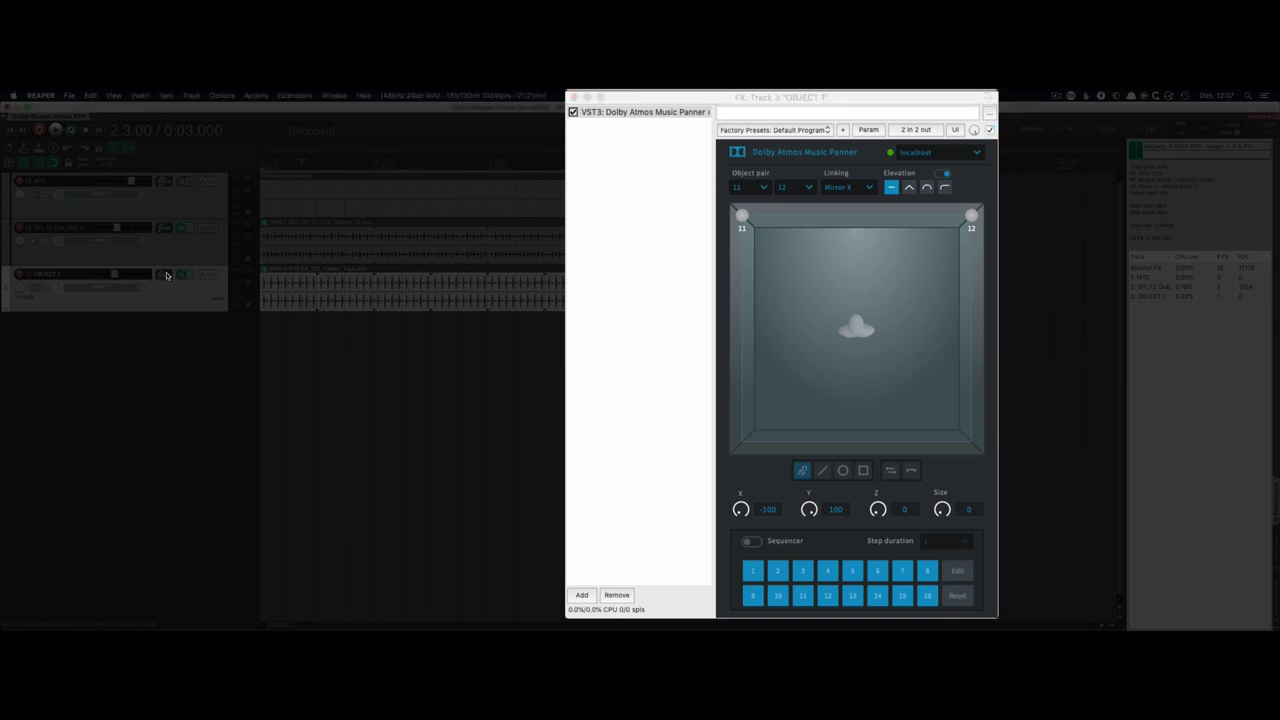
{"action": "left_click", "coordinate": [167, 275]}
Play and check objects 11-12 in the Renderer, then drag the pair down to X -95, Y 53
{"action": "key", "text": "space"}
{"action": "key", "text": "super+Tab"}
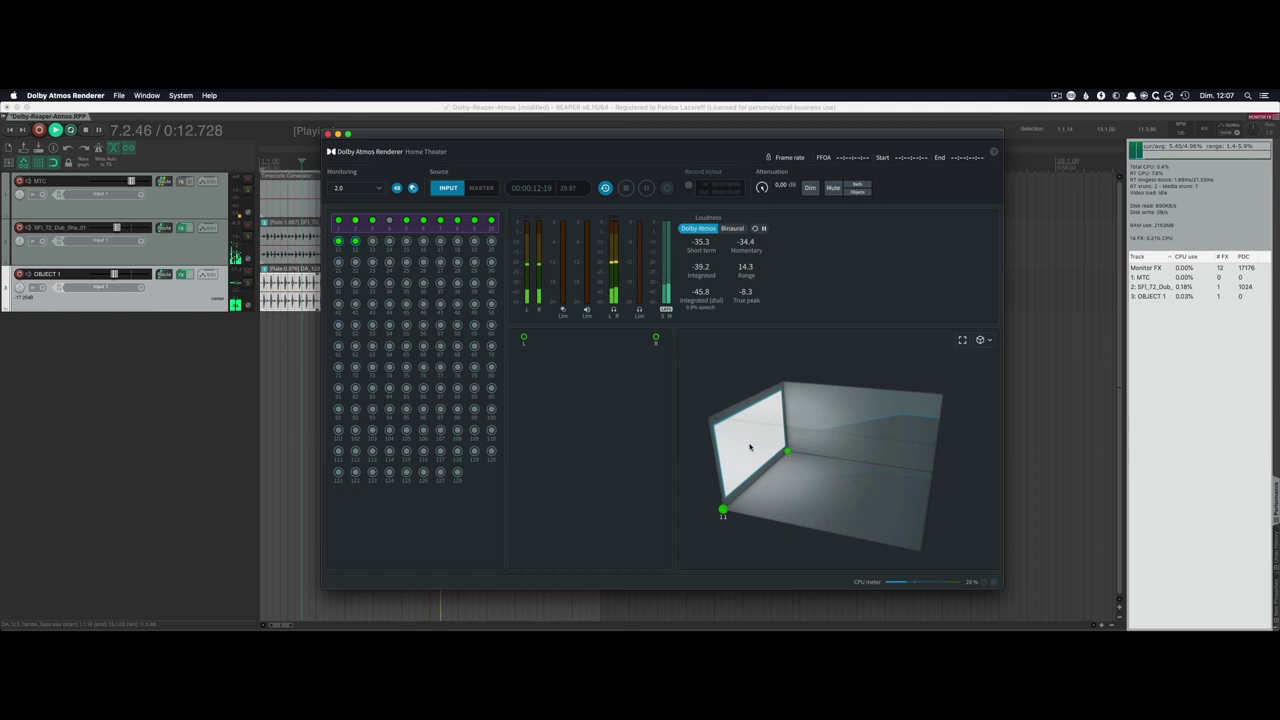
{"action": "key", "text": "super+Tab"}
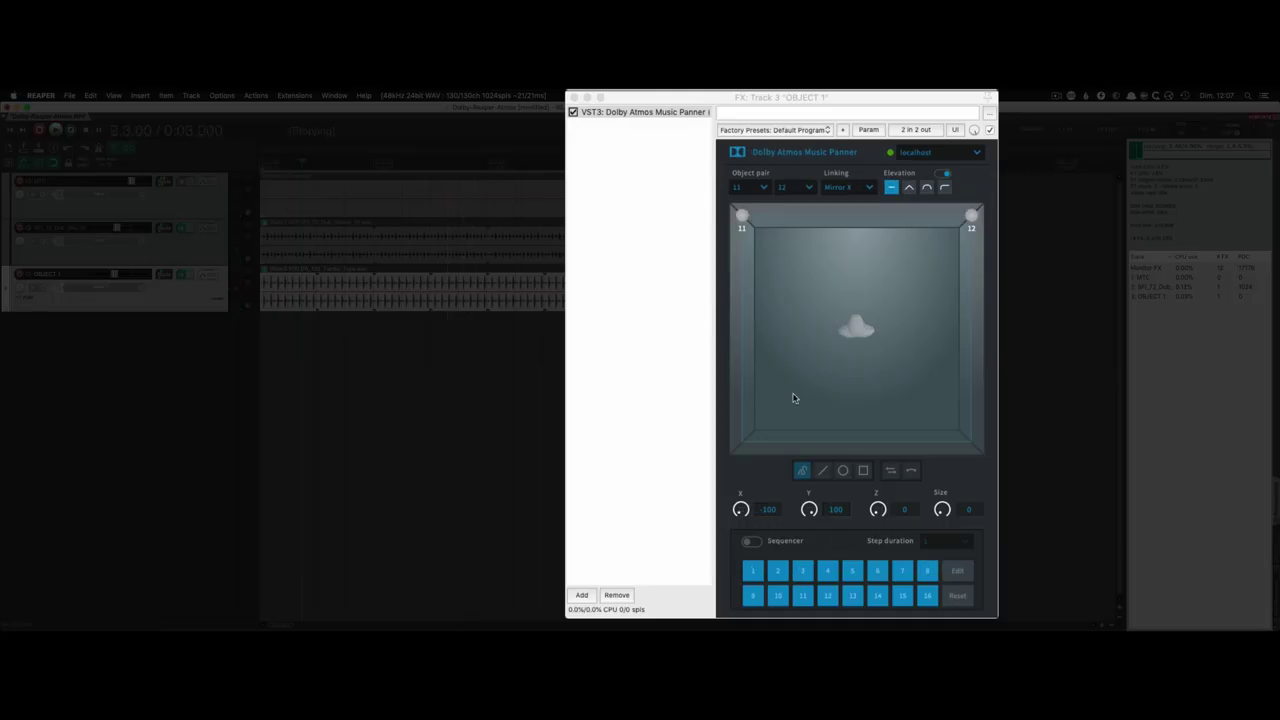
{"action": "left_click_drag", "start_coordinate": [736, 223], "coordinate": [747, 270]}
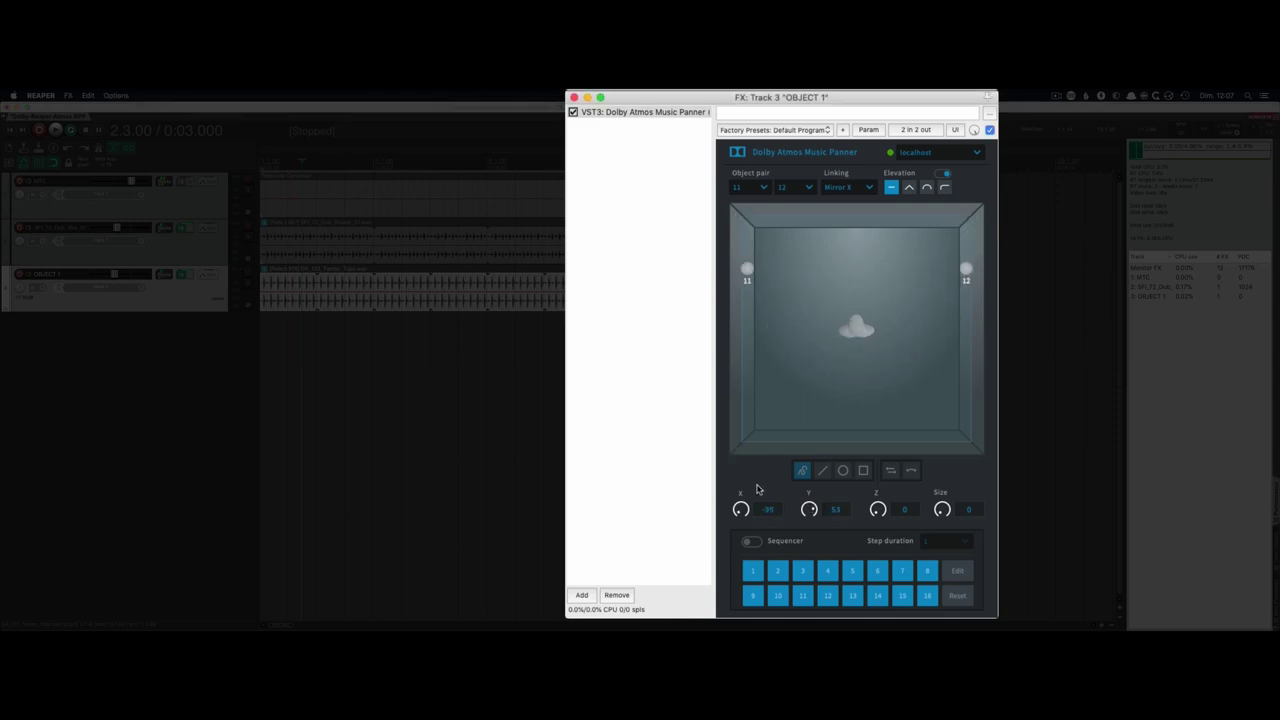
Turn the sequencer on and draw a circular path below the object for step 1
{"action": "left_click", "coordinate": [753, 542]}
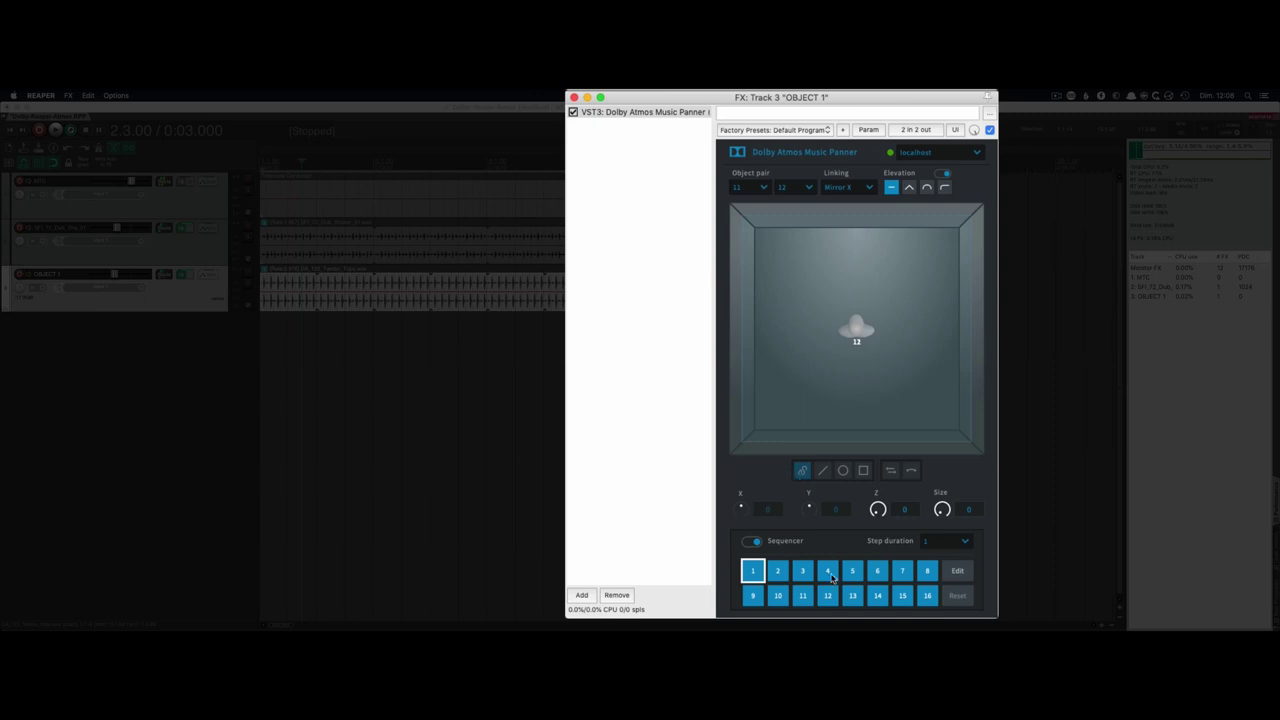
{"action": "left_click", "coordinate": [962, 572]}
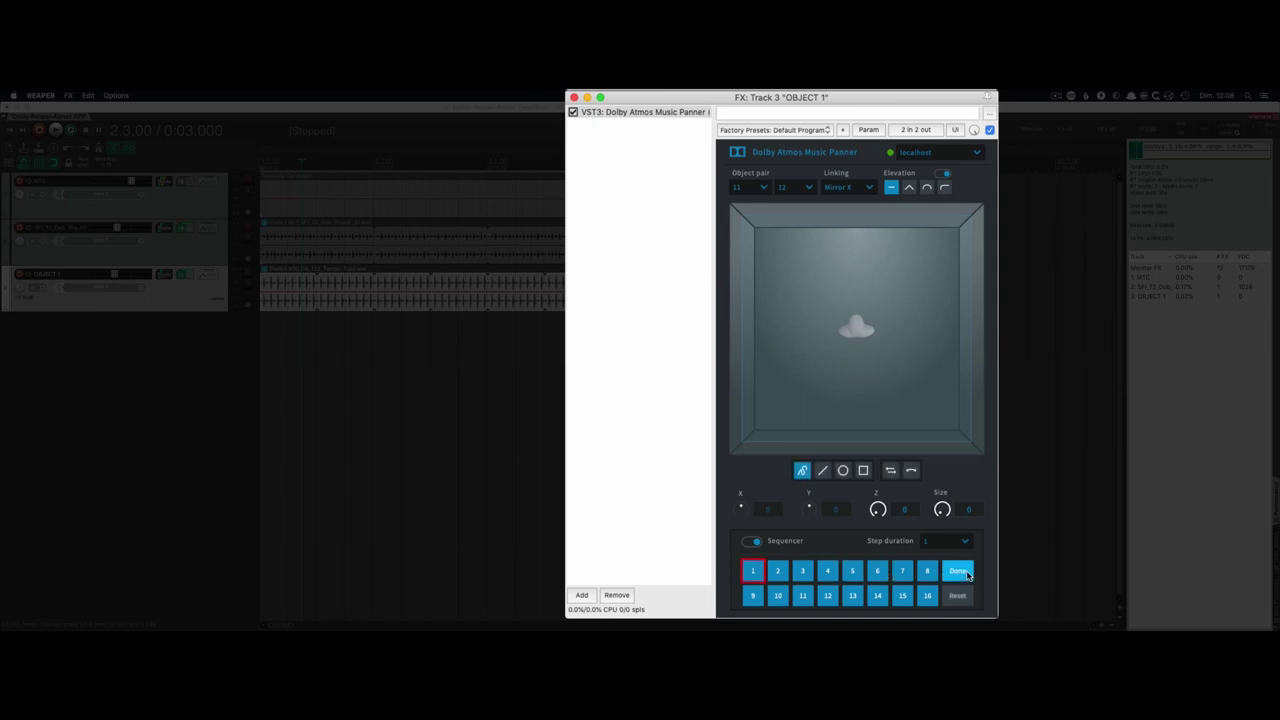
{"action": "left_click", "coordinate": [843, 472]}
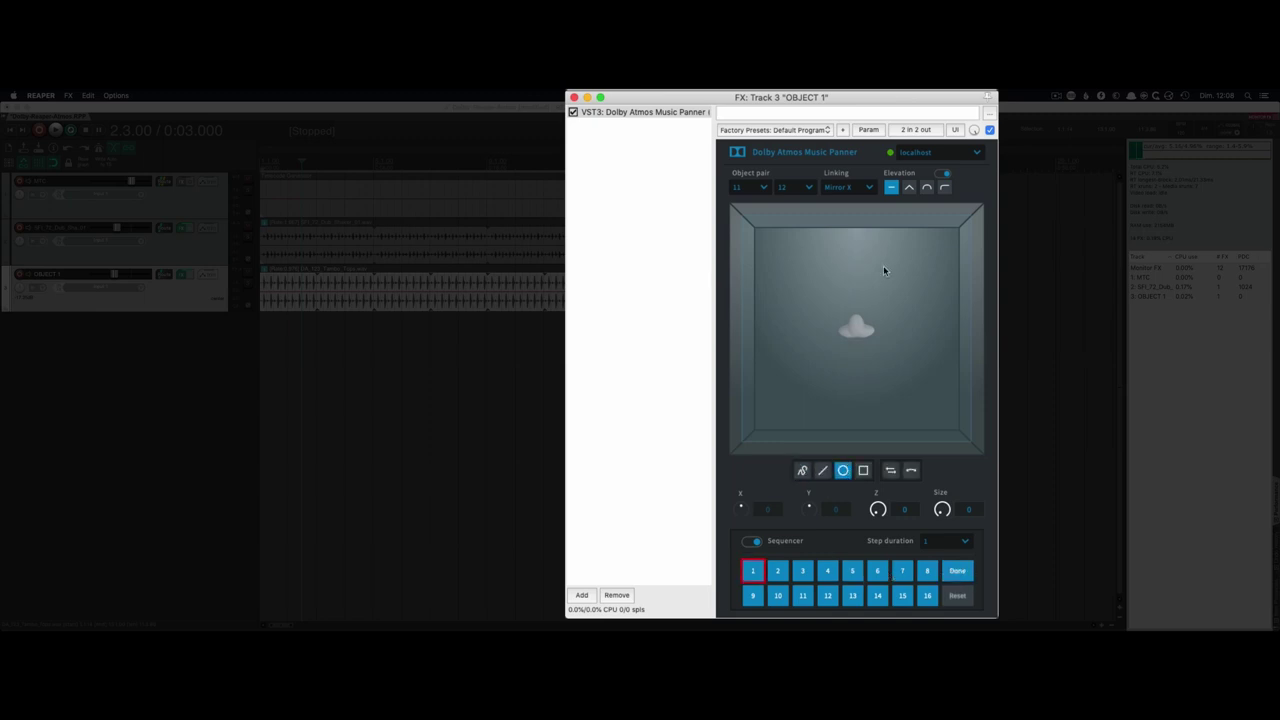
{"action": "left_click_drag", "start_coordinate": [803, 354], "coordinate": [922, 415]}
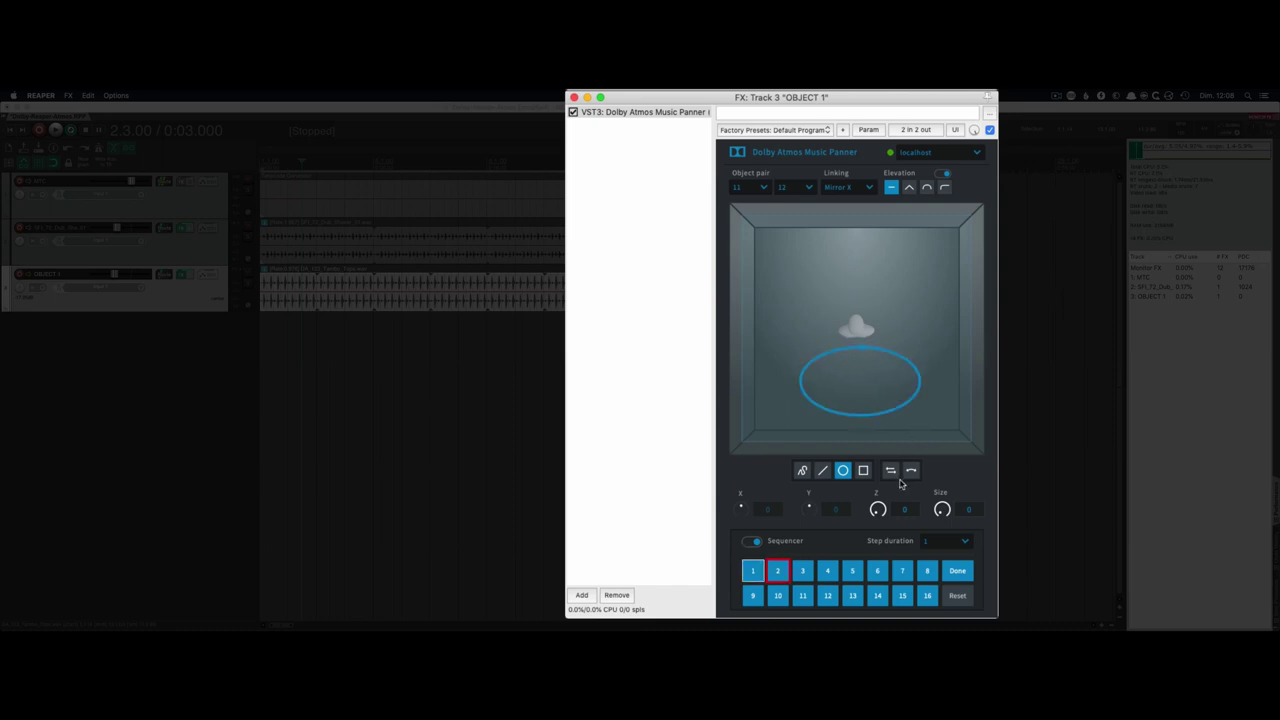
{"action": "key", "text": "space"}
{"action": "left_click", "coordinate": [958, 571]}
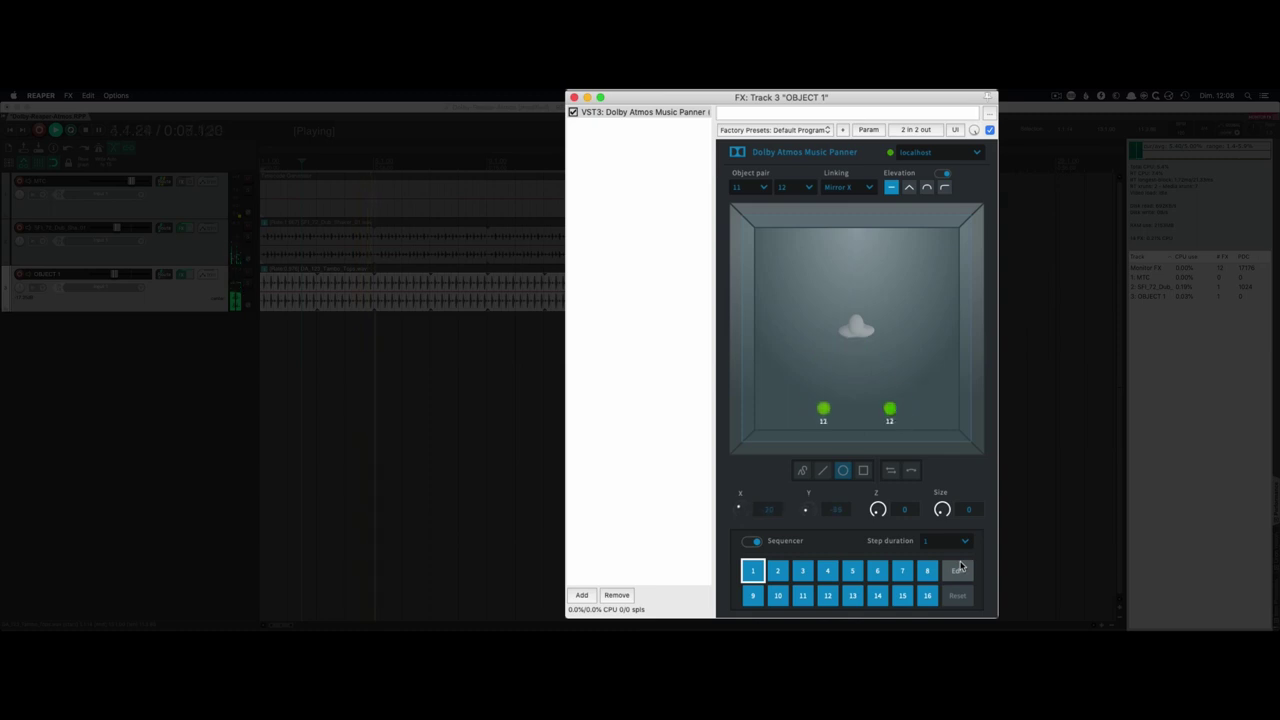
Set the sequencer's step duration to 8
{"action": "left_click", "coordinate": [964, 543]}
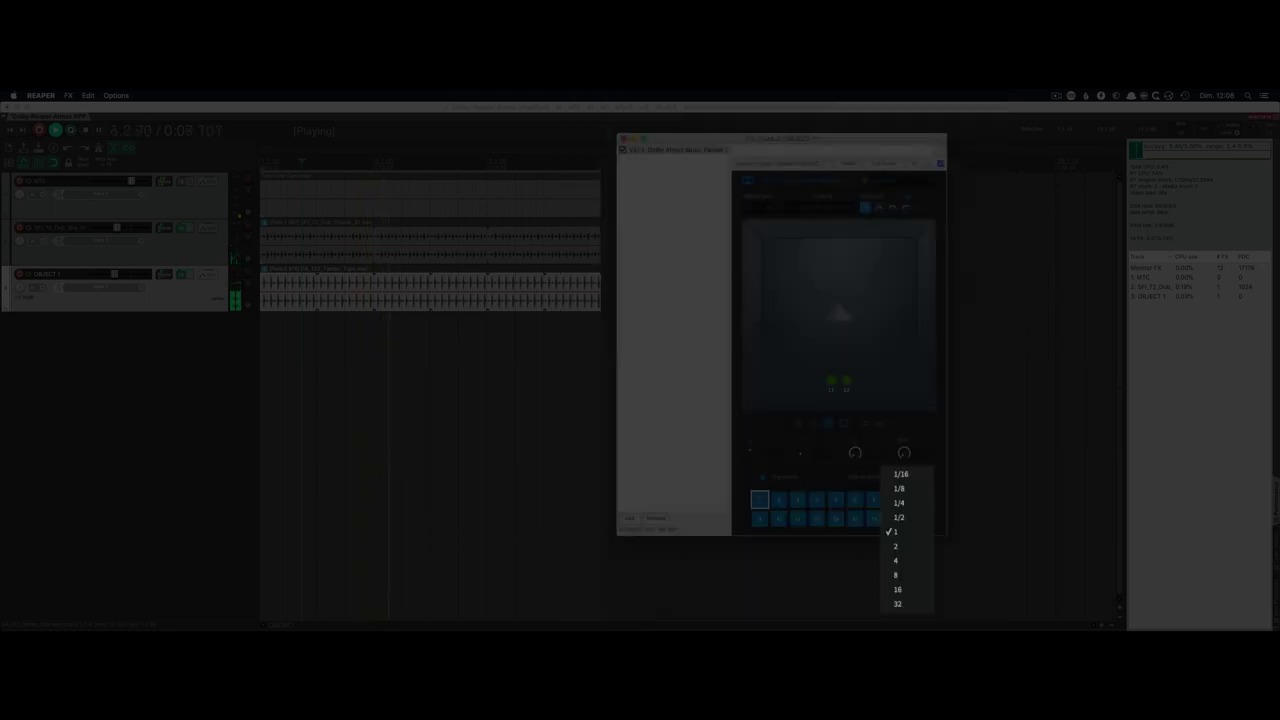
{"action": "left_click", "coordinate": [900, 574]}
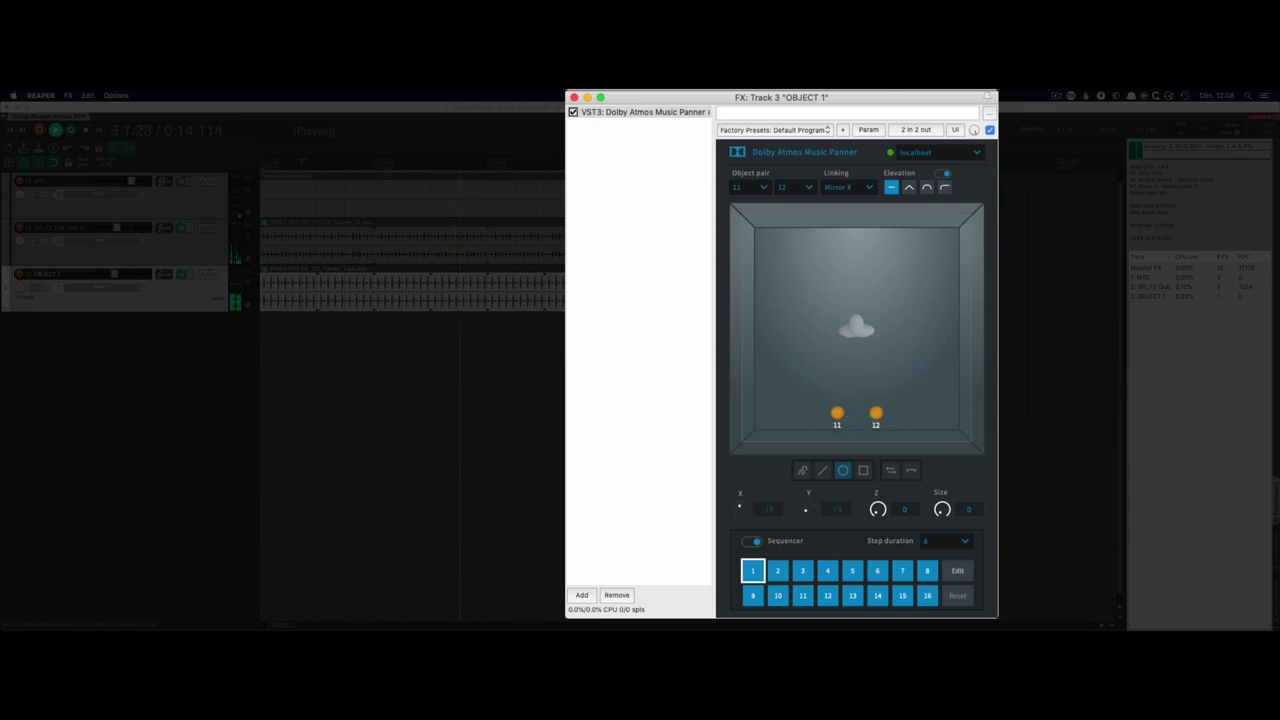
{"action": "key", "text": "super+Tab"}
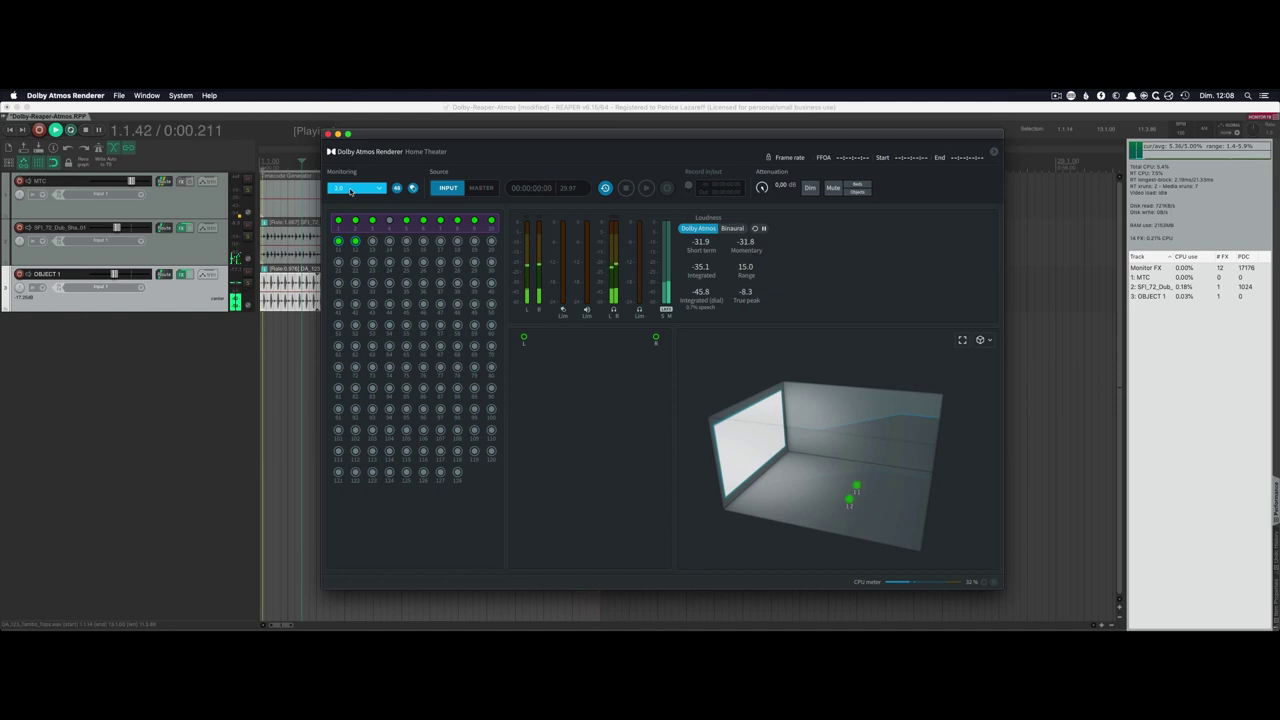
Leave the Renderer's Monitoring format on 2.0
{"action": "left_click", "coordinate": [358, 190]}
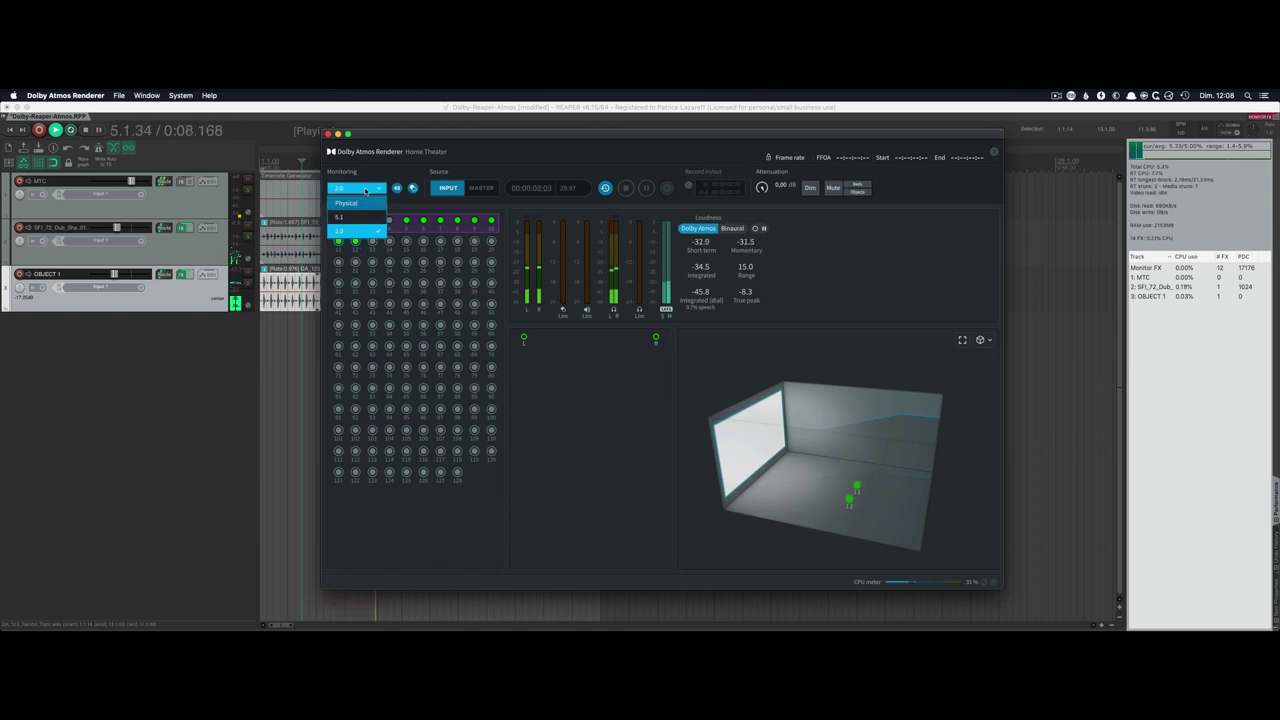
{"action": "left_click", "coordinate": [390, 205]}
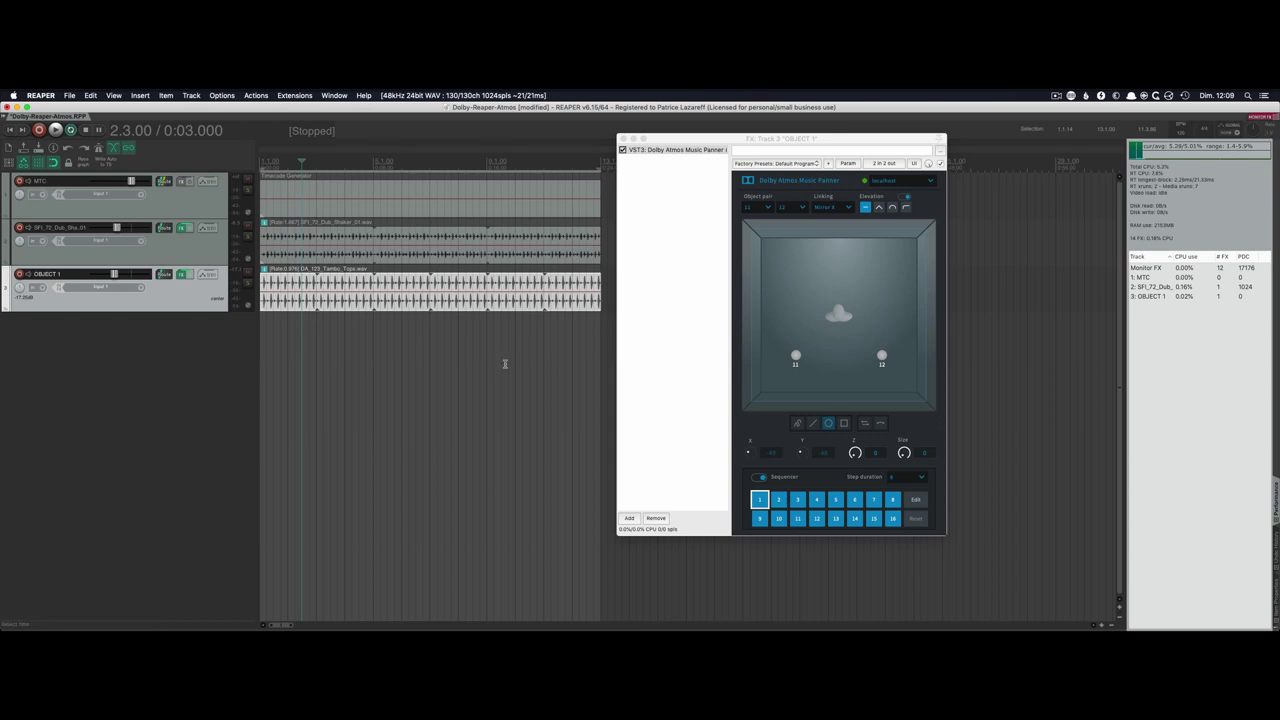
Show the mixer with Cmd+M, check the master output routing, and zoom the timeline out
{"action": "key", "text": "super+m"}
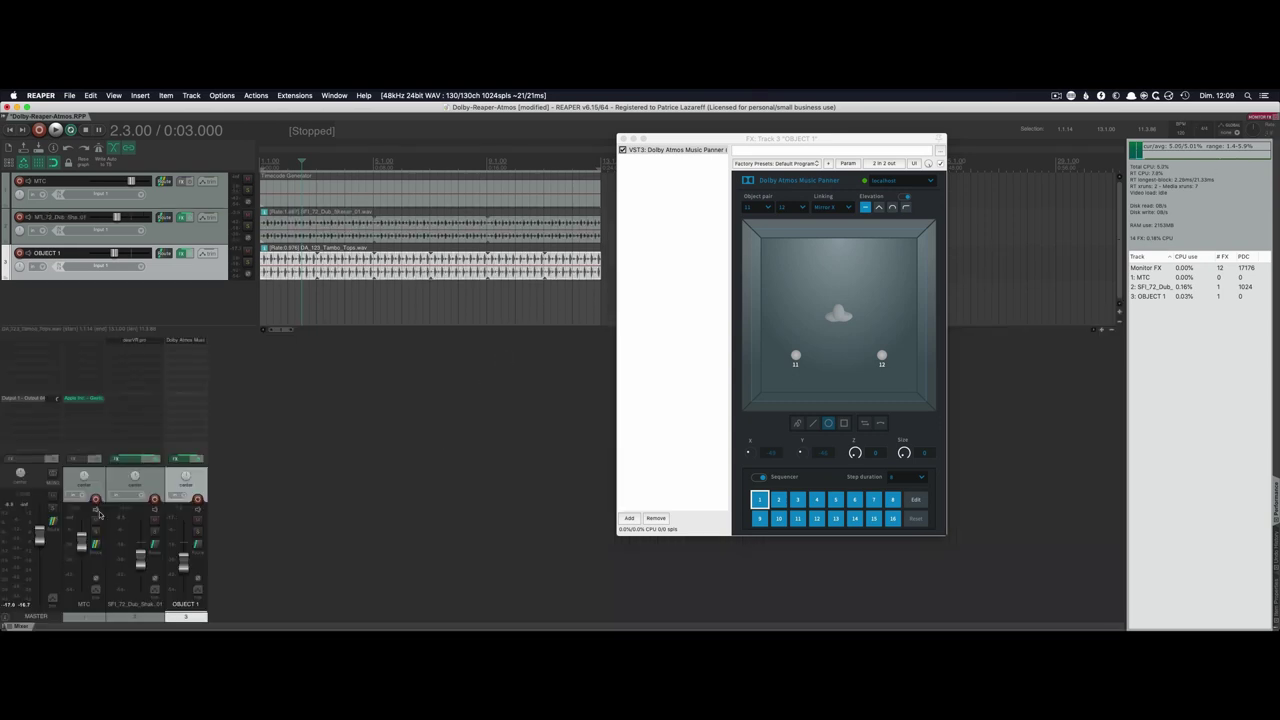
{"action": "left_click", "coordinate": [53, 519]}
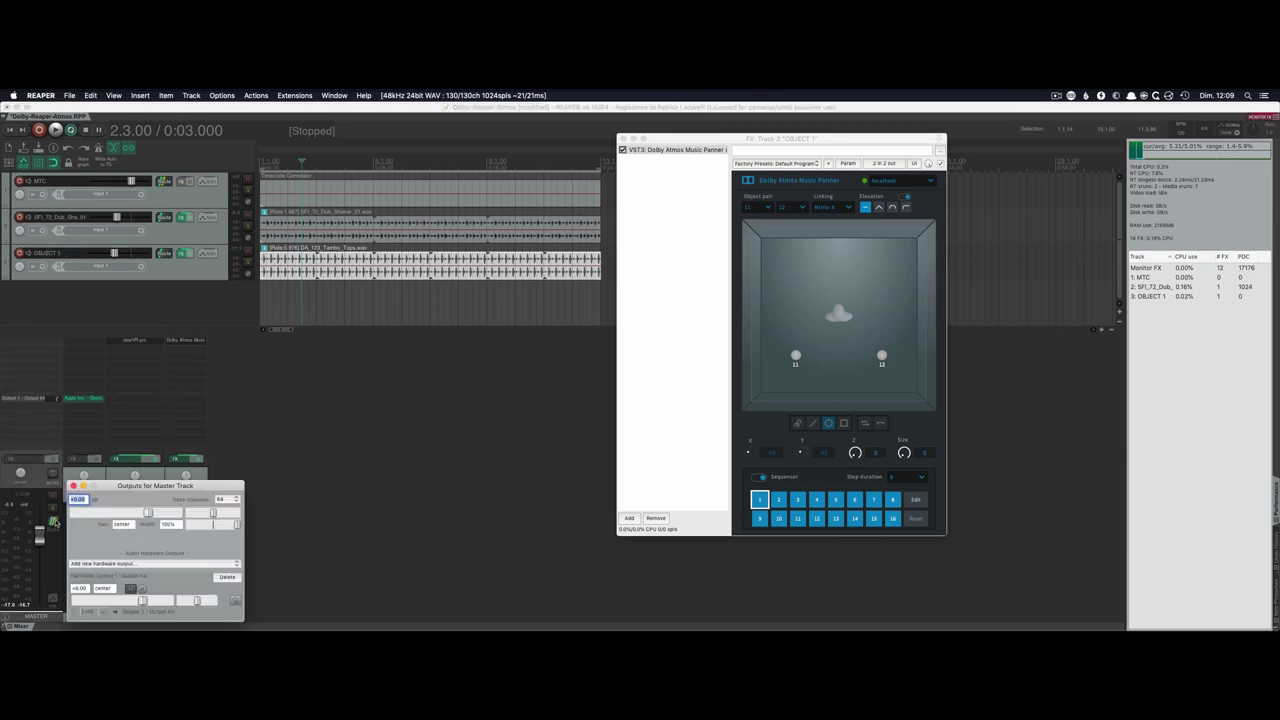
{"action": "left_click", "coordinate": [73, 486]}
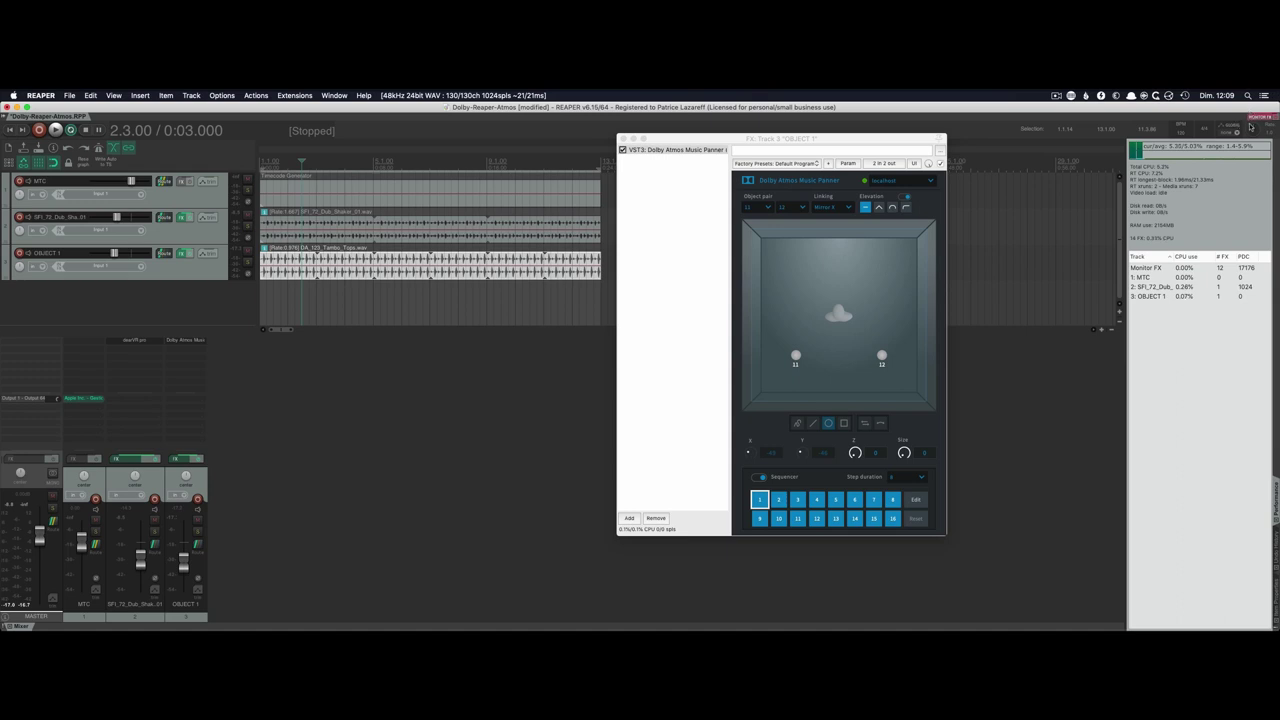
{"action": "key", "text": "minus"}
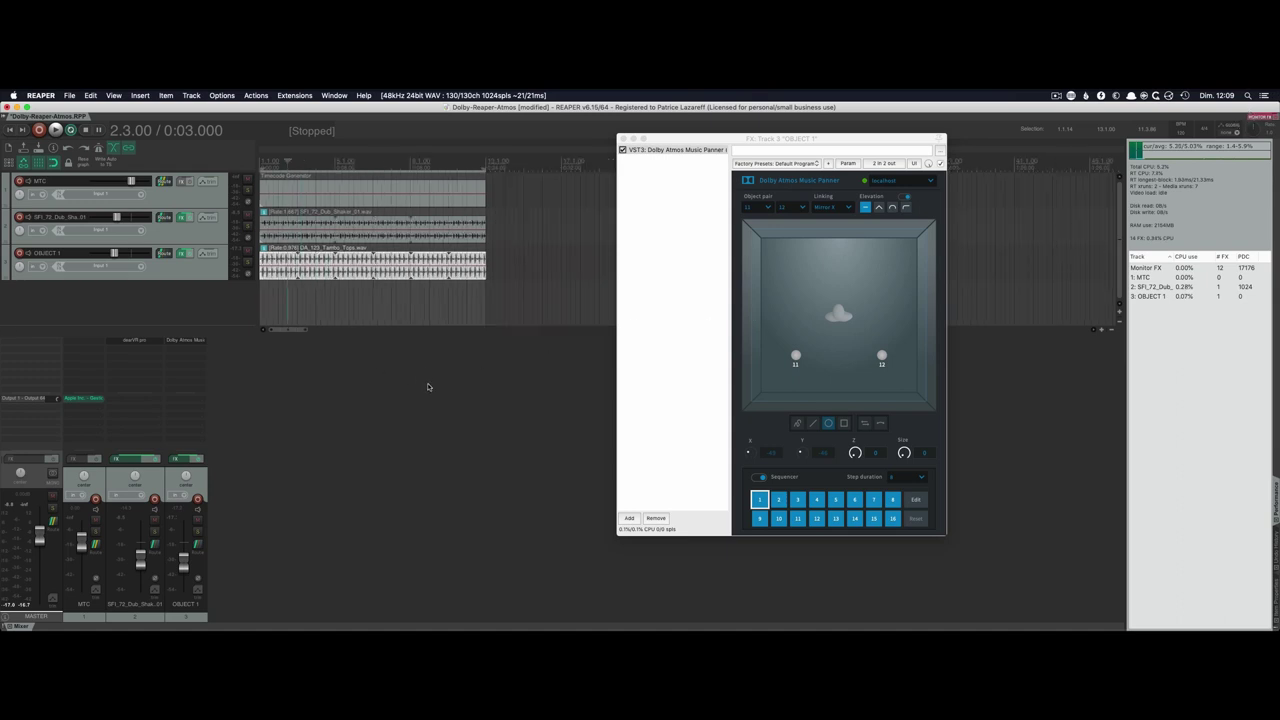
{"action": "key", "text": "super+Tab"}
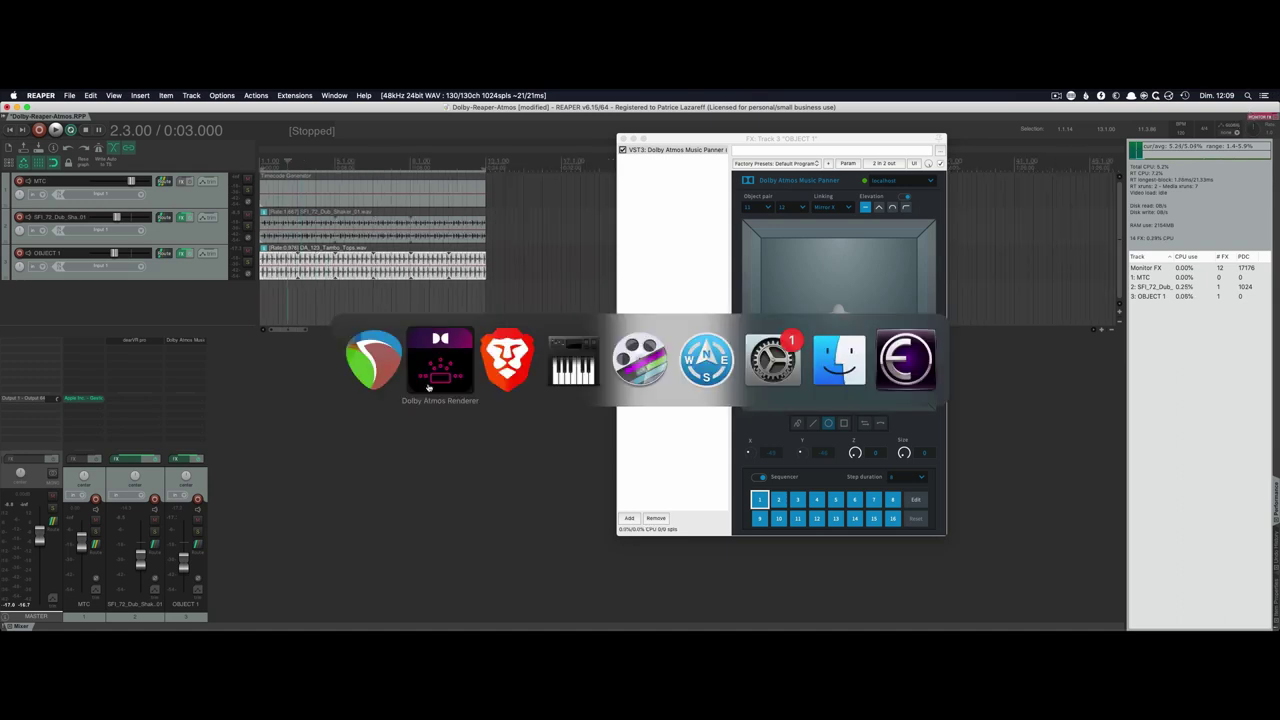
Pick Dolby Atmos Renderer in the app switcher
{"action": "left_click", "coordinate": [428, 387]}
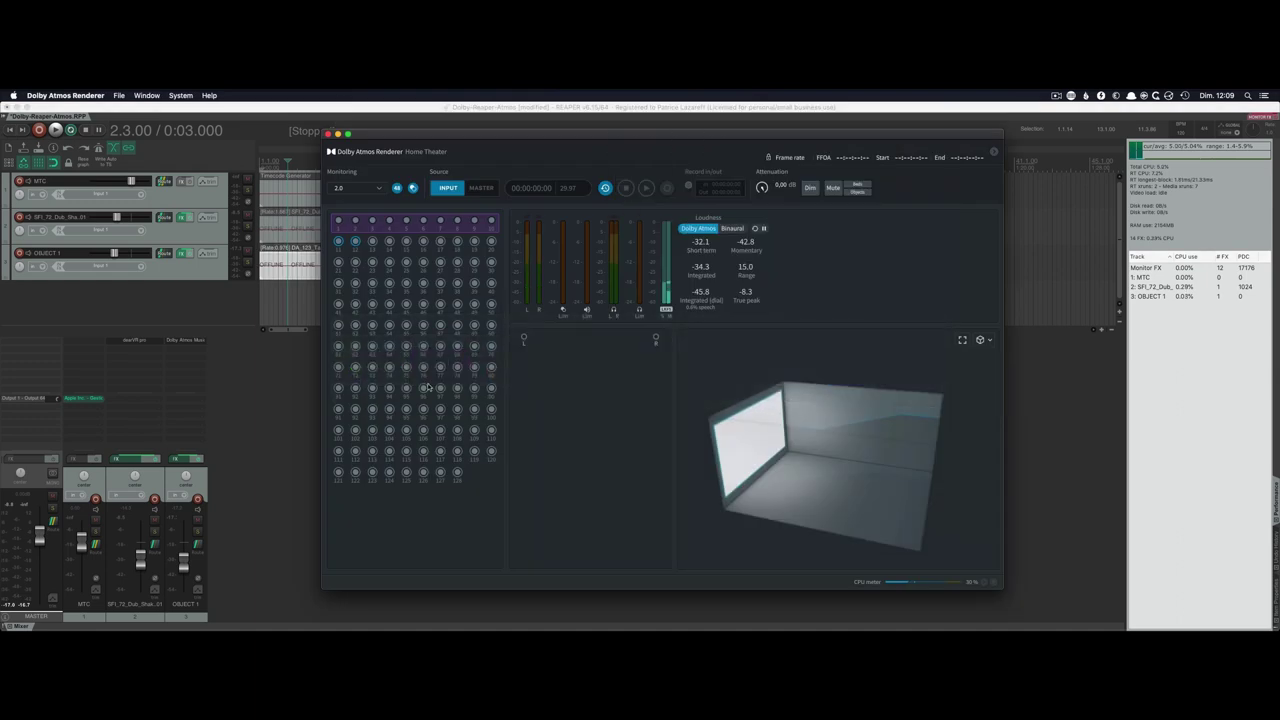